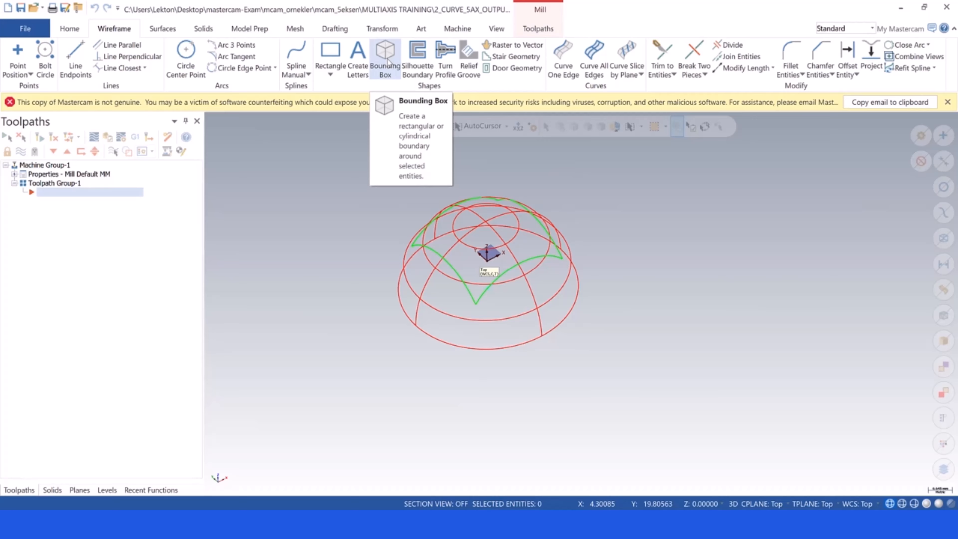
- Create a rectangular bounding box around the dome surface and the green curve
click(386, 58)
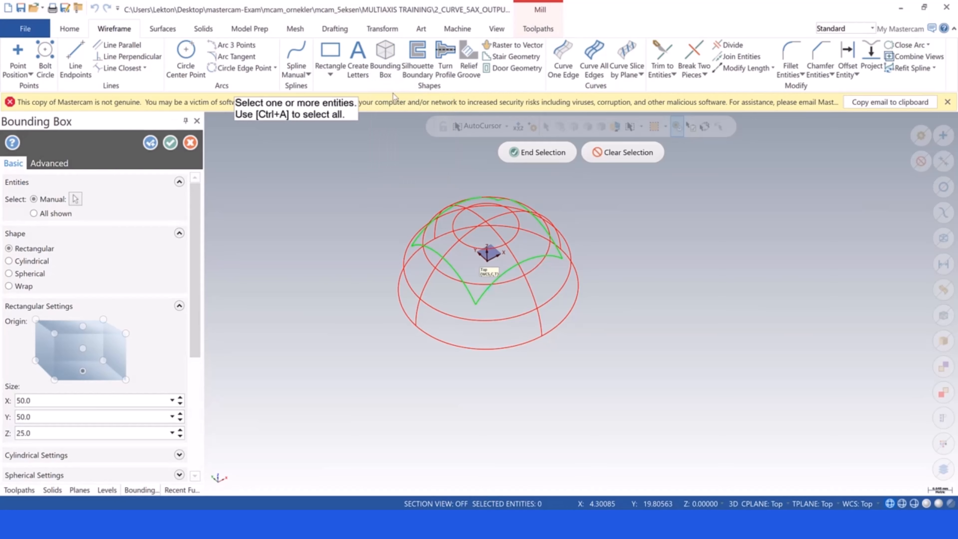
drag(351, 123, 608, 399)
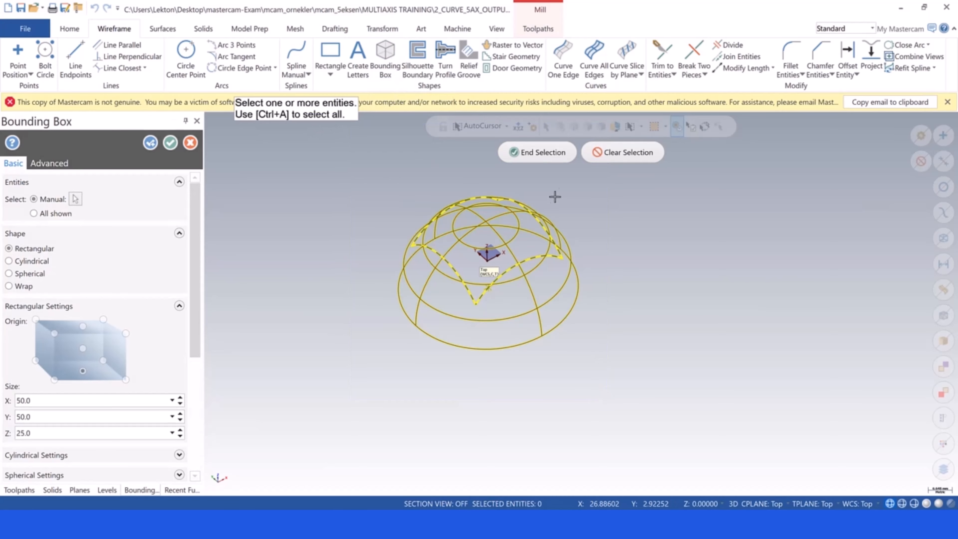
click(531, 151)
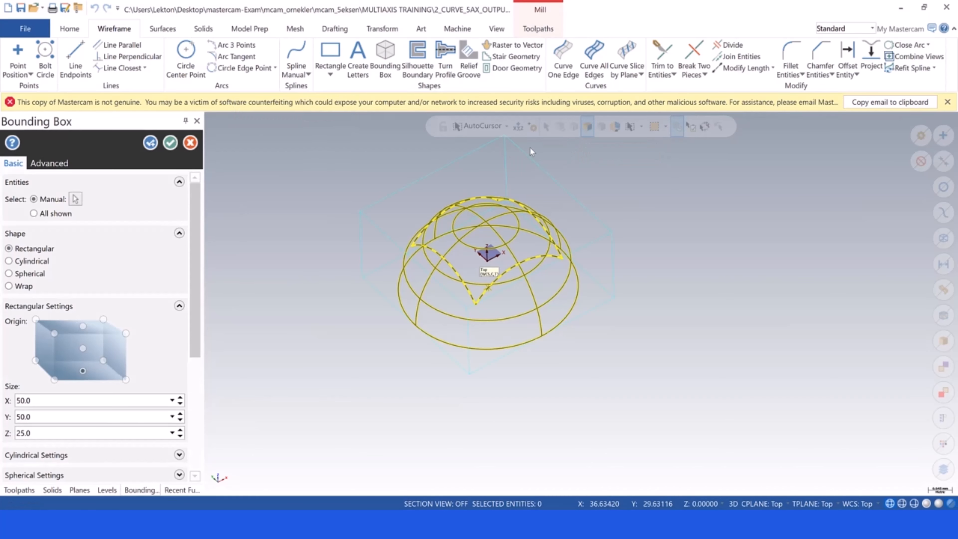
click(170, 143)
- Draw a diagonal line between opposite corners of the bounding box's top face
click(76, 59)
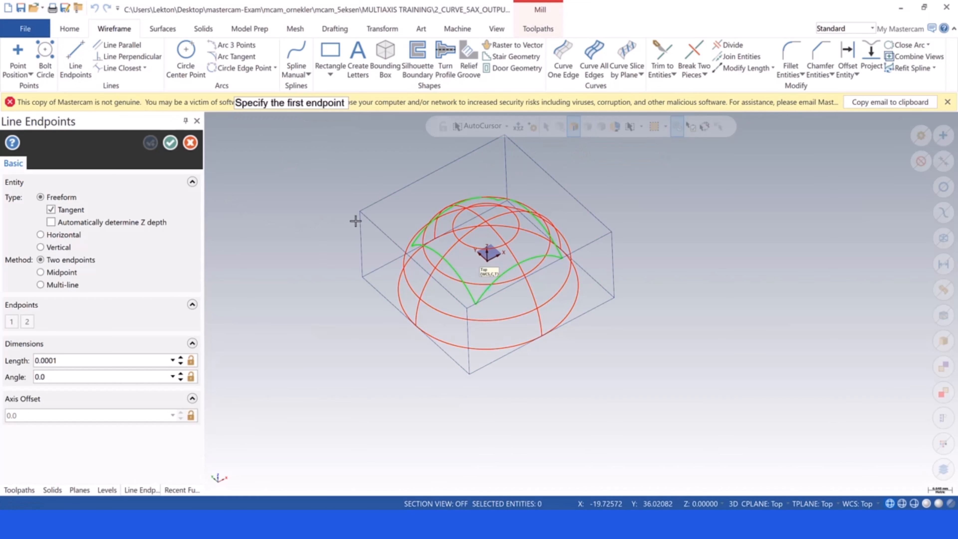
click(361, 213)
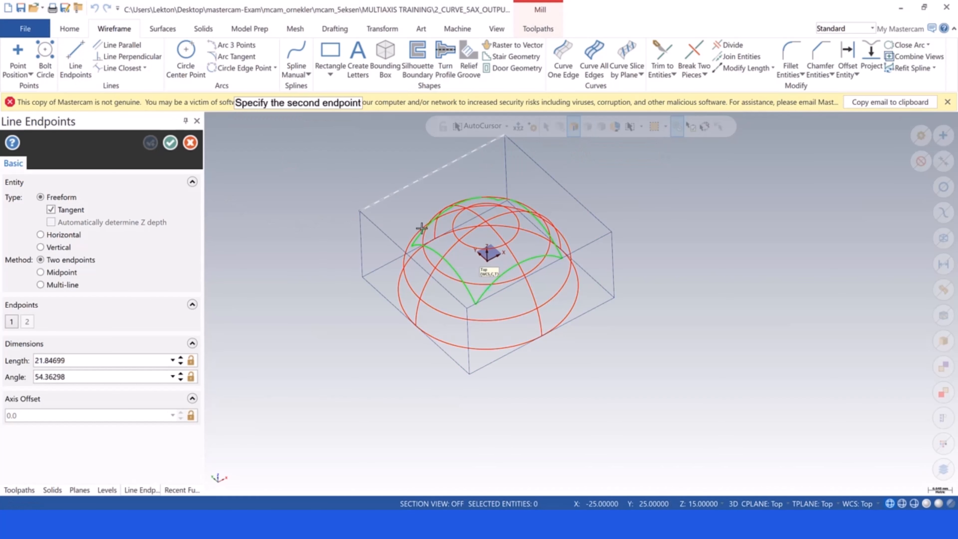
click(611, 232)
click(171, 143)
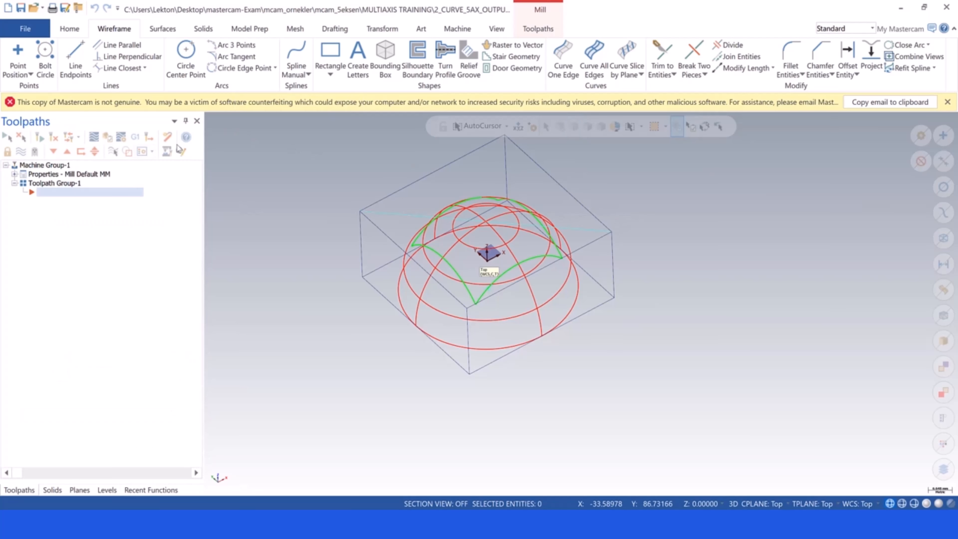
- Move all geometry to the origin from the midpoint of the top-face diagonal, and clear the transform result colors
click(378, 27)
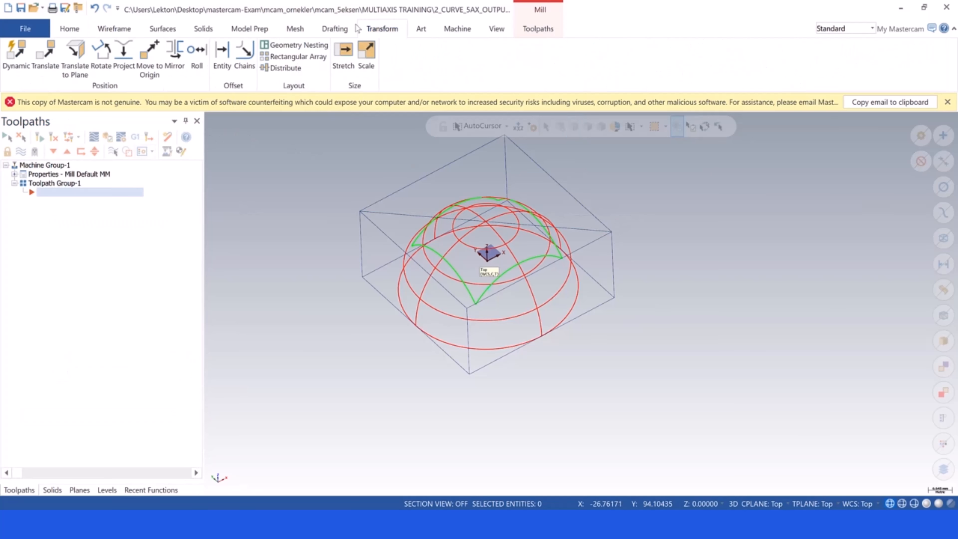
click(150, 56)
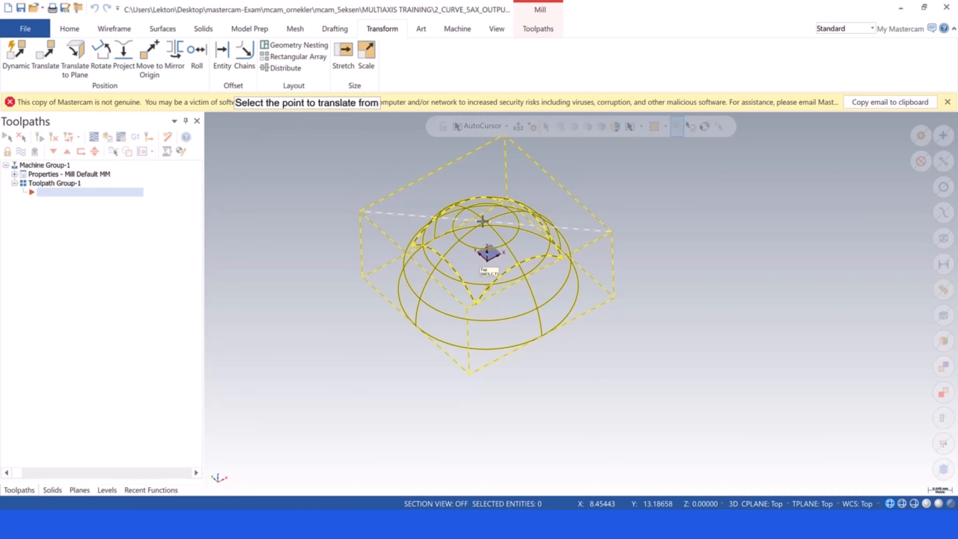
click(486, 225)
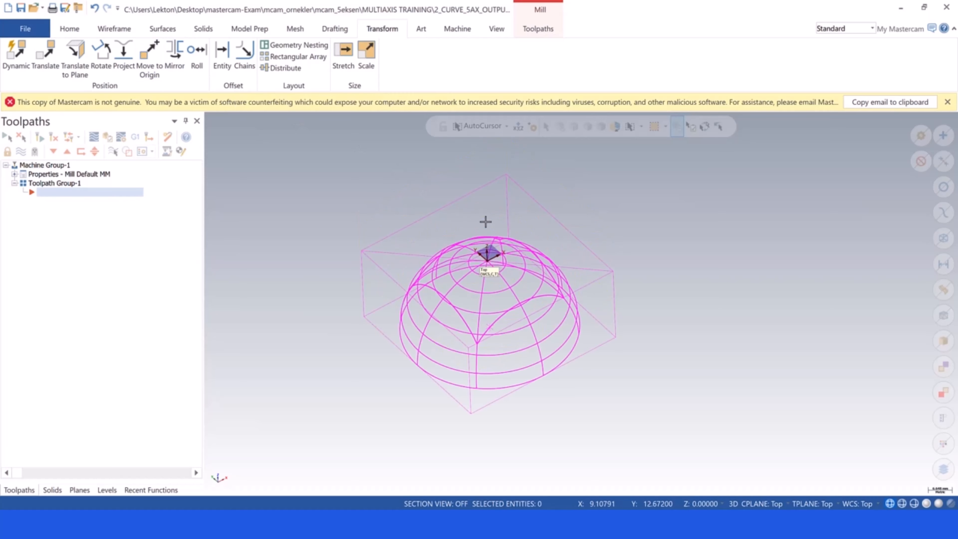
right_click(296, 179)
click(341, 170)
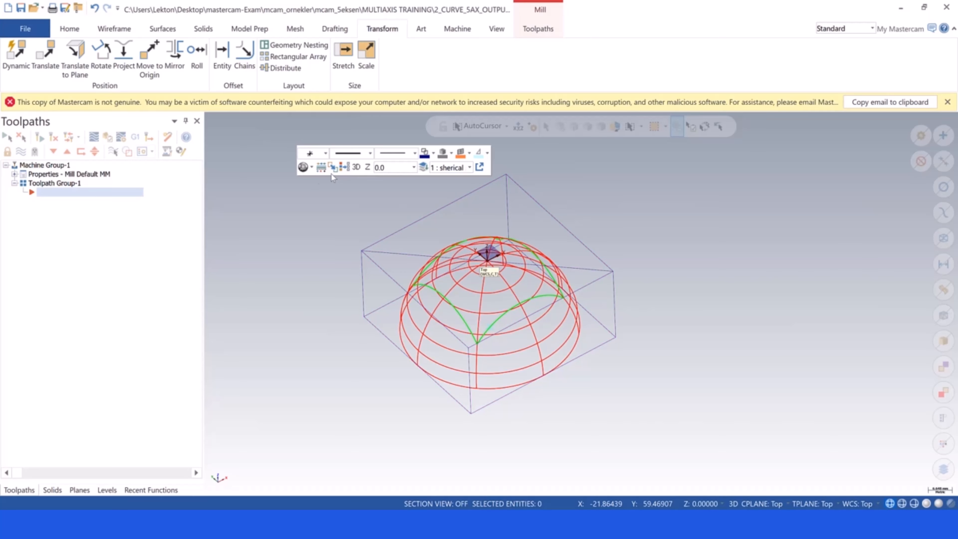
- Delete all the bounding box edges and the diagonal construction line, keeping the dome and the green curve
click(384, 253)
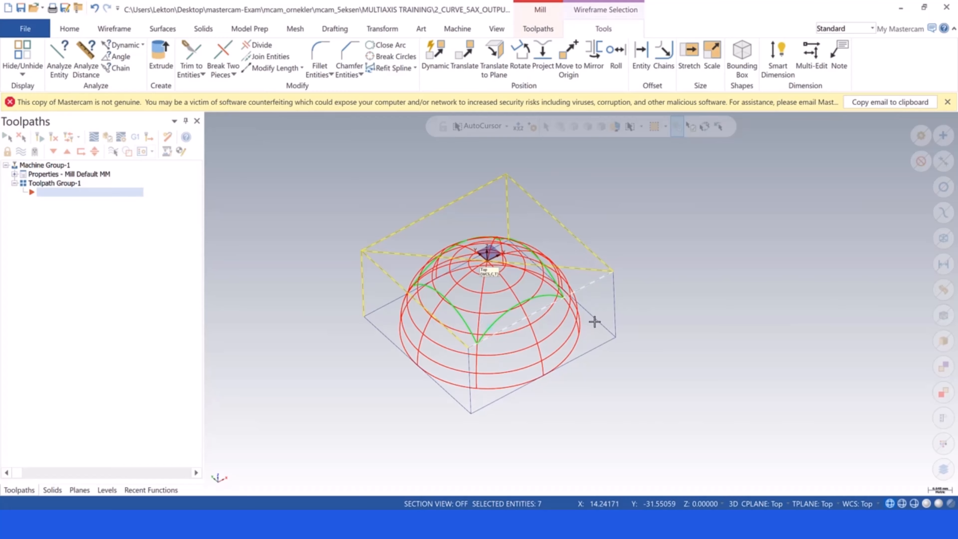
click(582, 353)
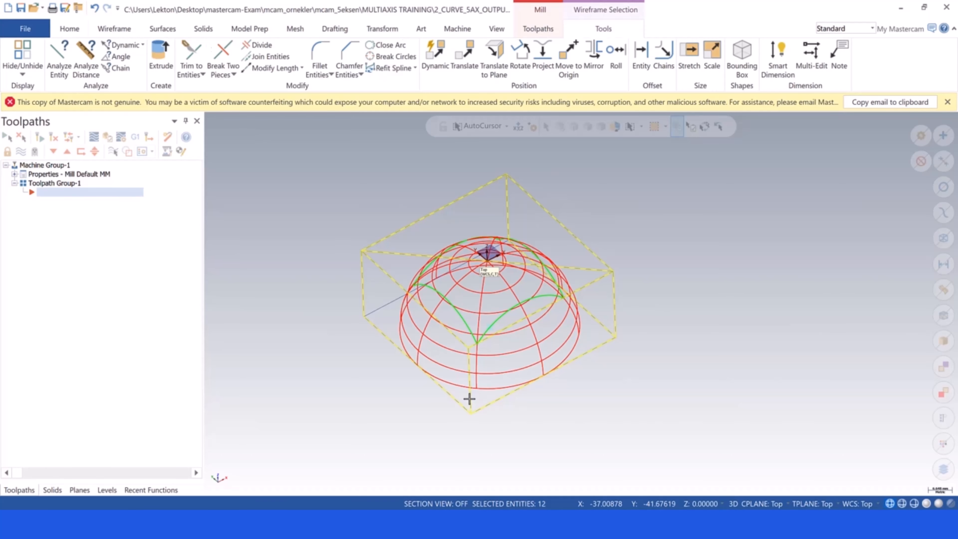
key(Delete)
click(375, 310)
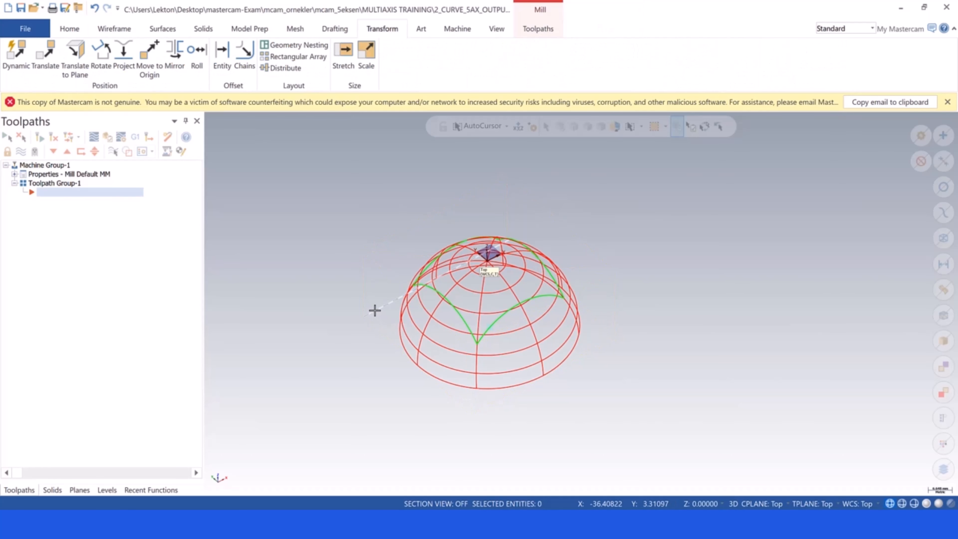
key(Delete)
- Start a multiaxis Curve toolpath in Toolpath Group-1
scroll(370, 303, down, 2)
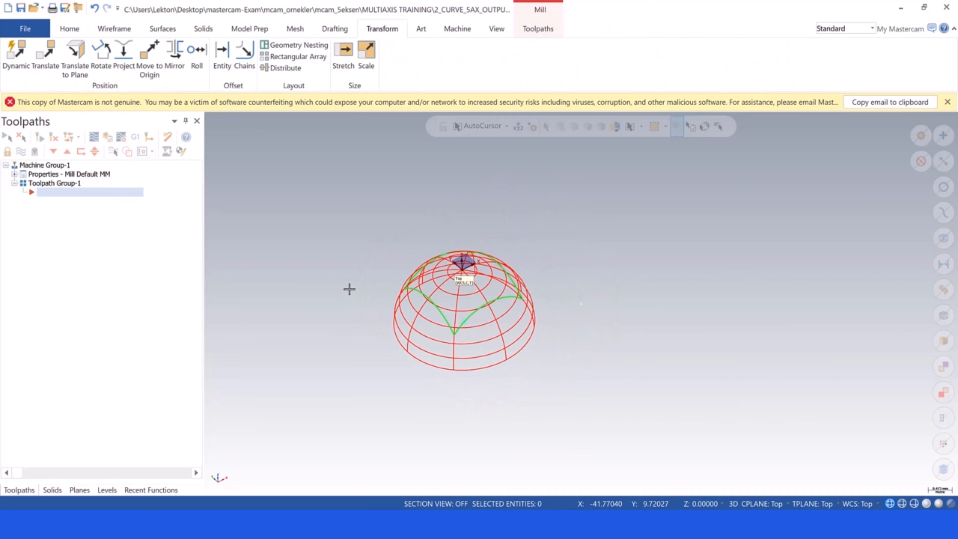
middle_drag(349, 290, 332, 280)
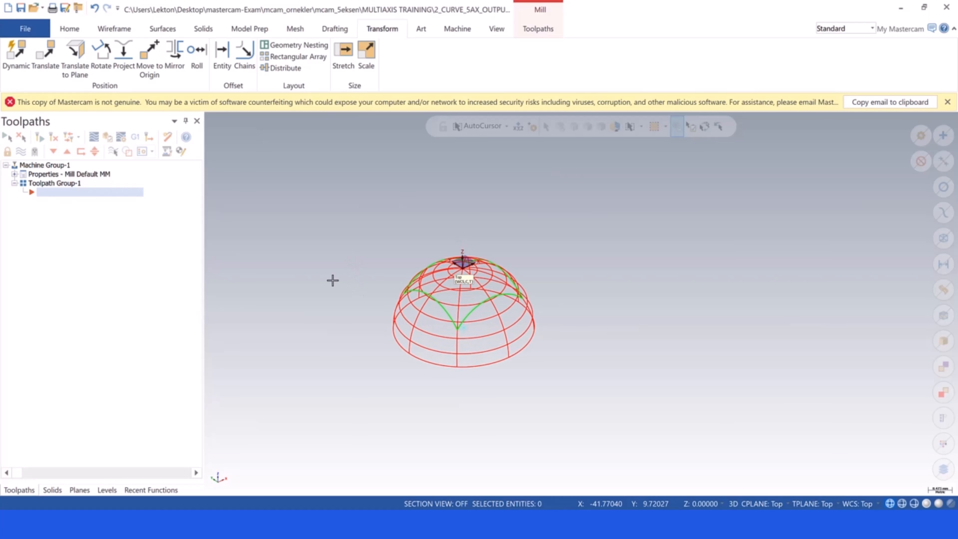
right_click(50, 191)
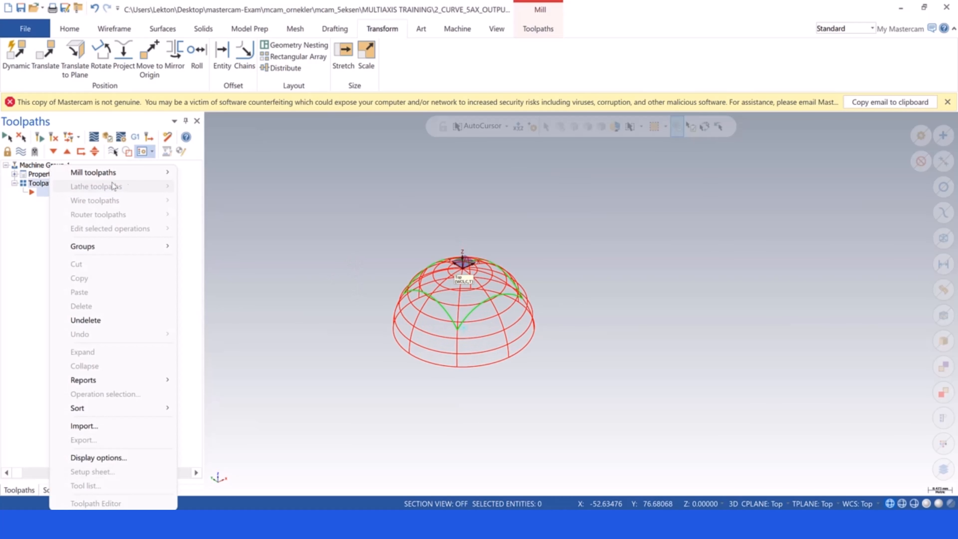
mouse_move(113, 172)
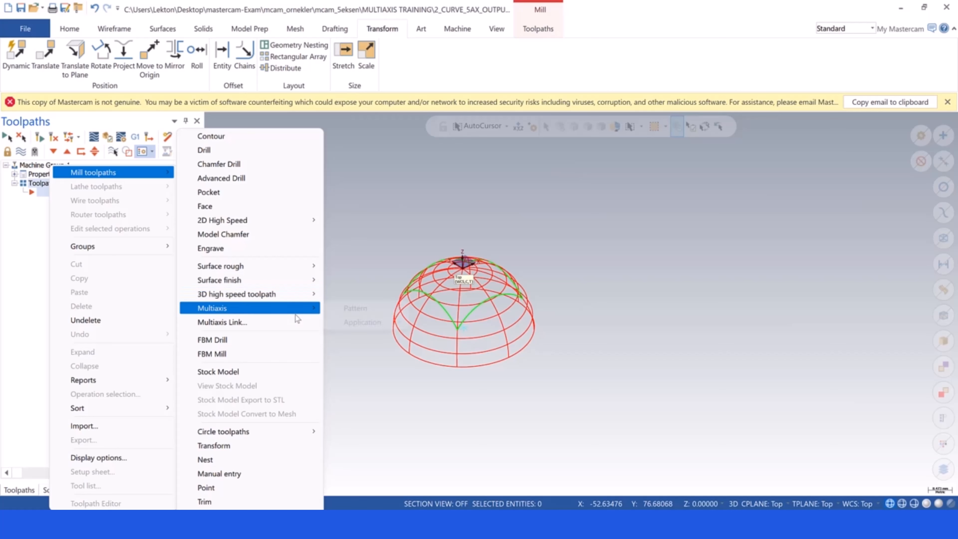
mouse_move(295, 309)
mouse_move(371, 311)
click(455, 312)
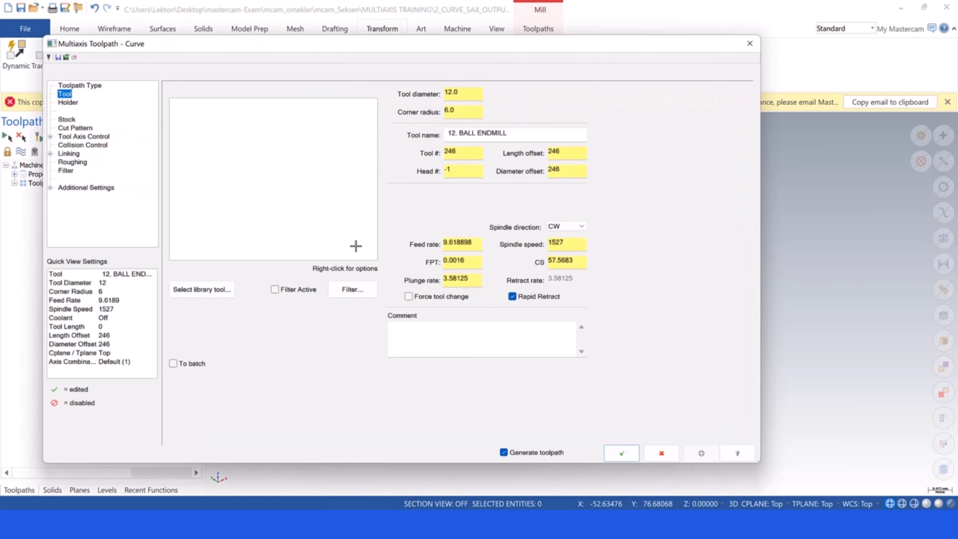
- Create a new ball endmill with a 6 mm cutting diameter for the Curve toolpath, keeping its default properties
right_click(252, 159)
click(306, 183)
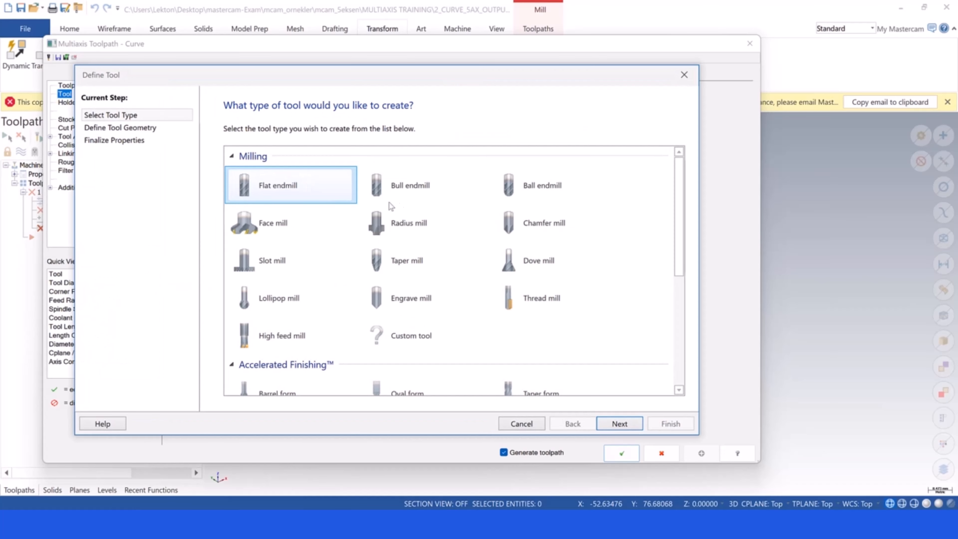
click(543, 185)
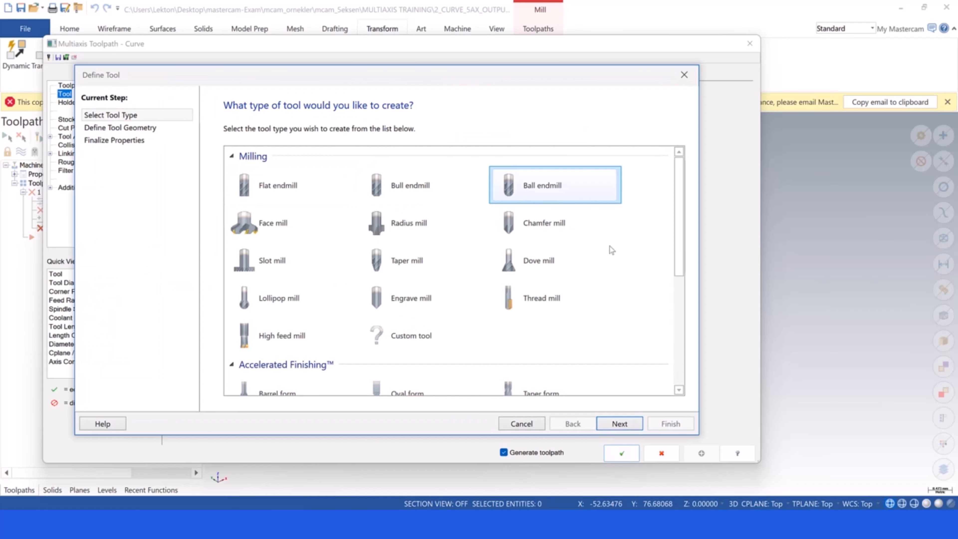
click(619, 423)
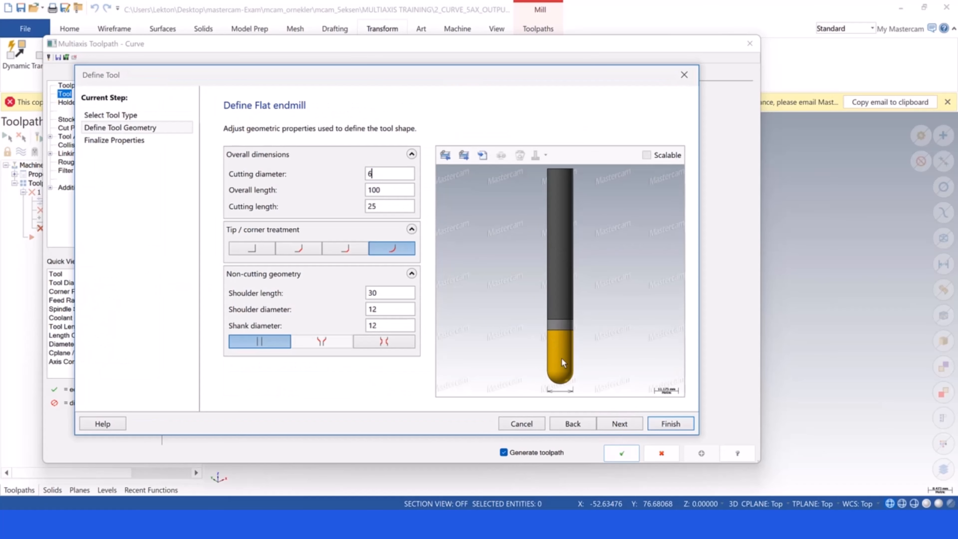
click(621, 424)
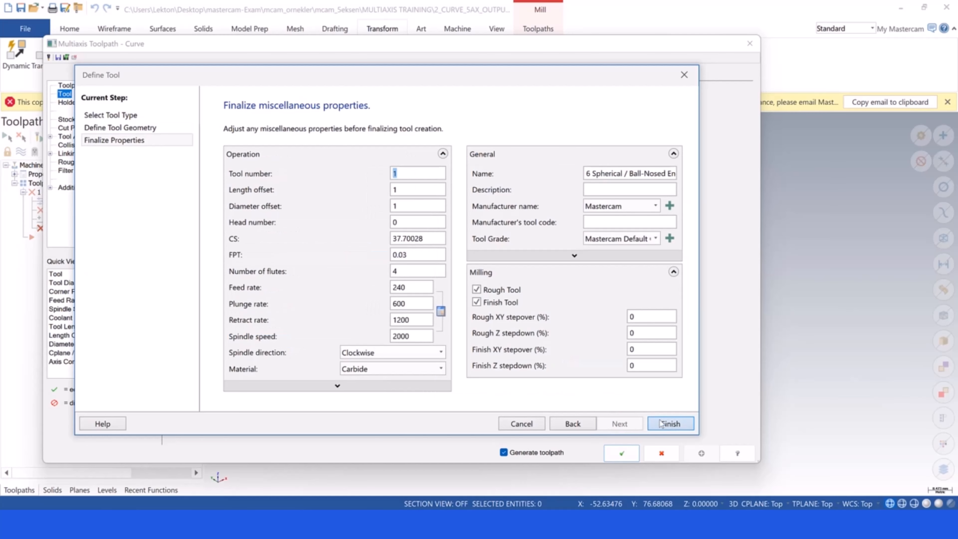
click(661, 423)
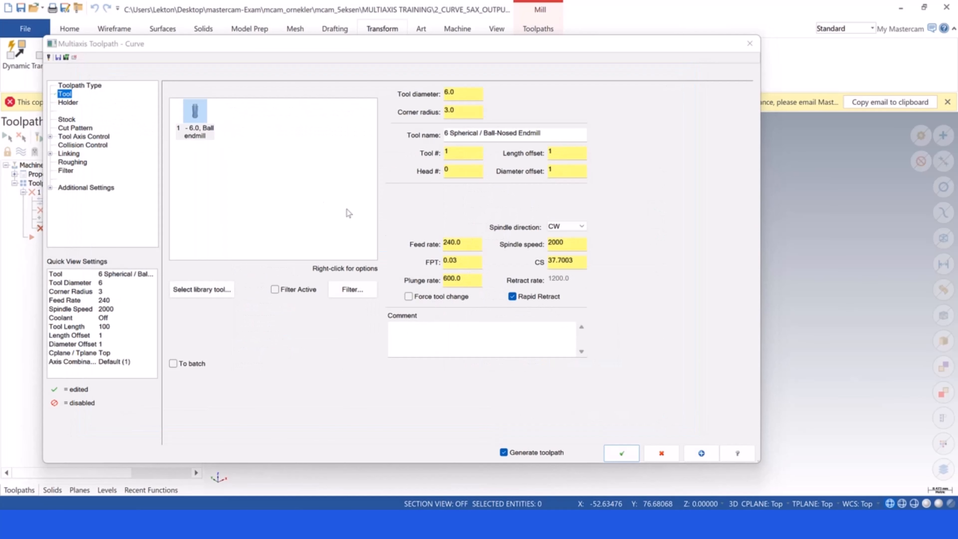
- In the cut pattern, chain the green curve as the 3D drive curve and set the compensation type to Off
click(75, 128)
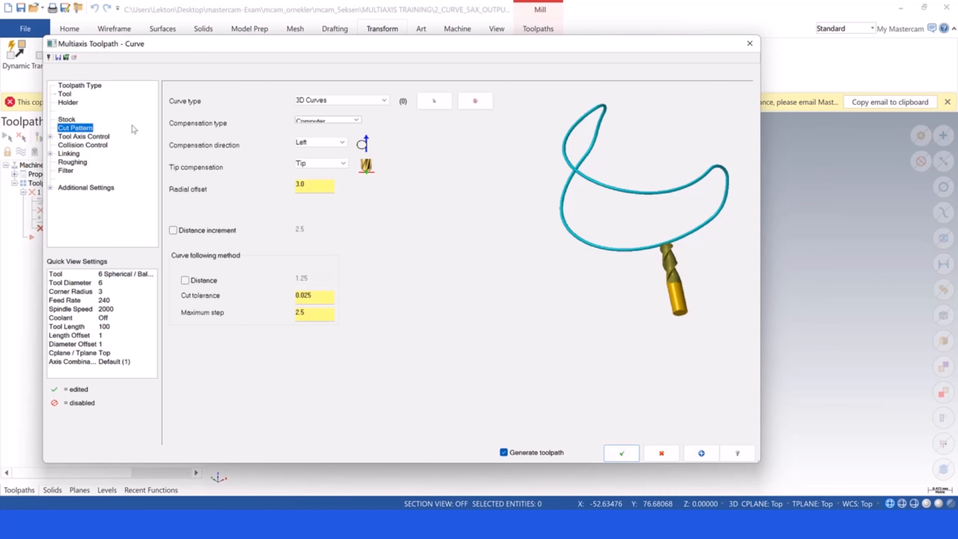
click(333, 96)
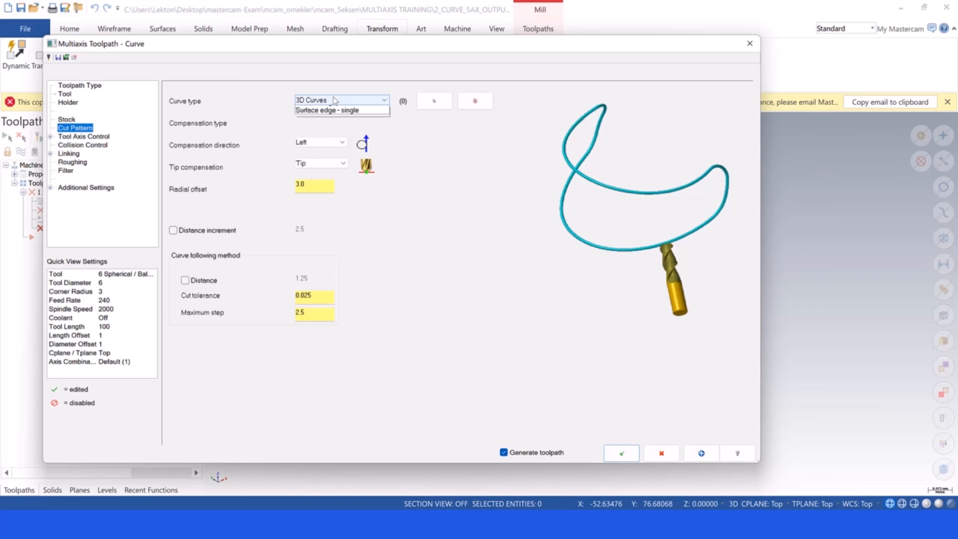
click(332, 98)
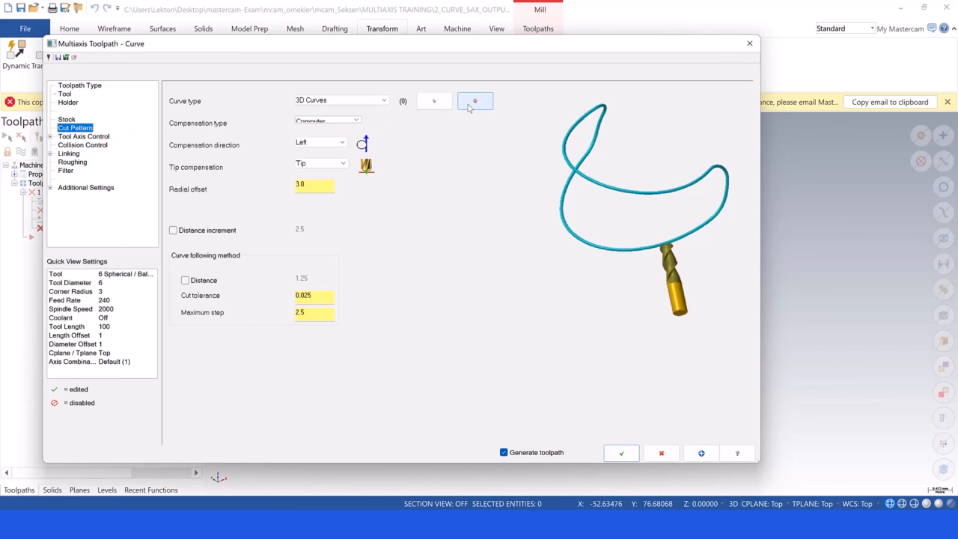
click(434, 100)
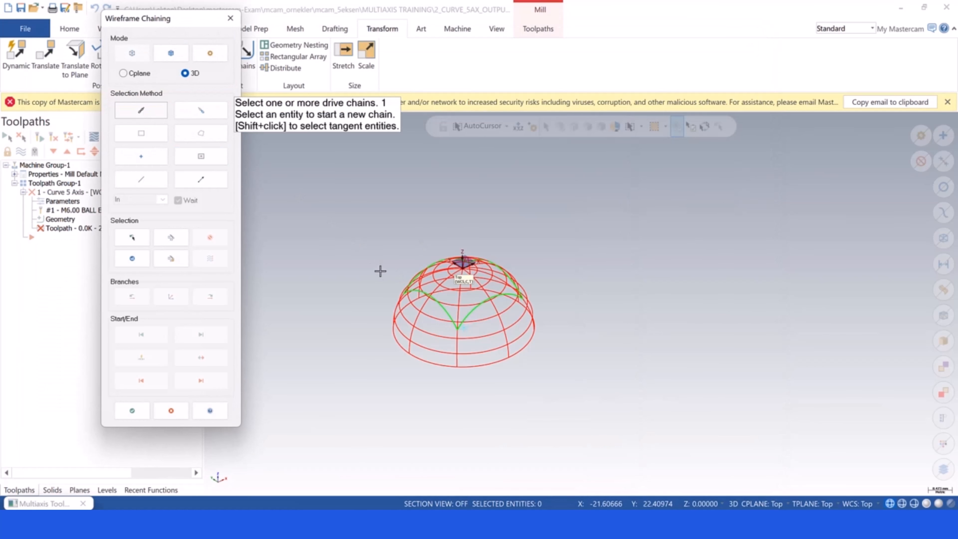
click(414, 280)
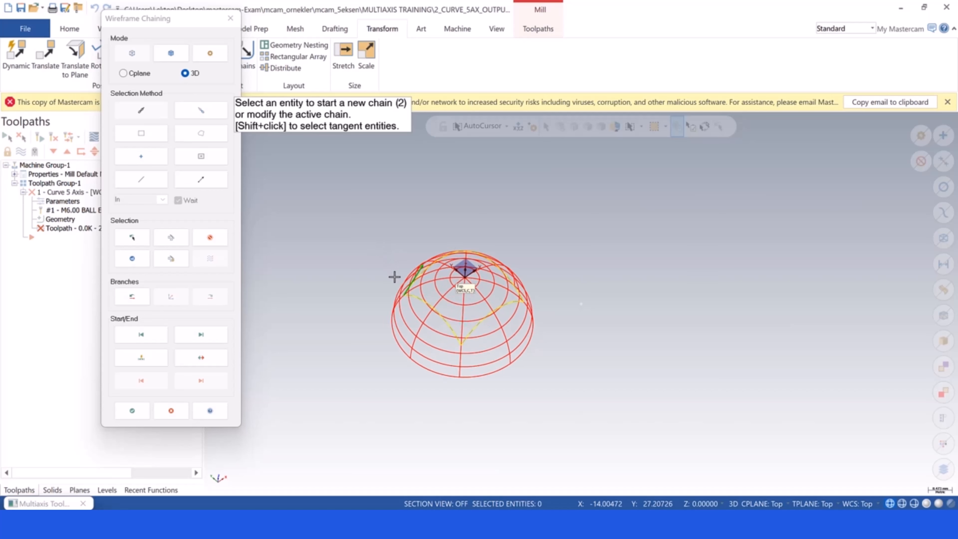
click(138, 412)
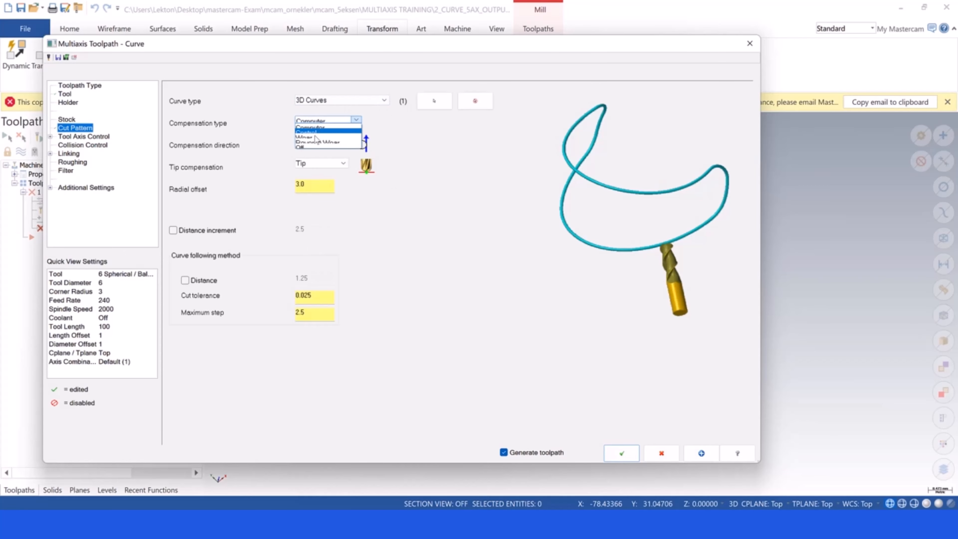
click(309, 151)
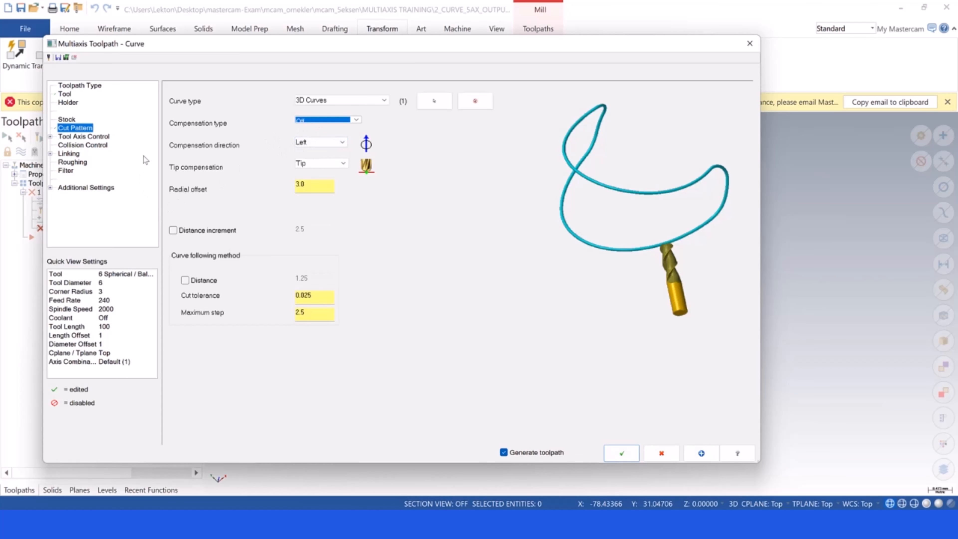
- Set the tool axis control to Surface using the dome surface, and generate the 5-axis Curve toolpath
click(101, 137)
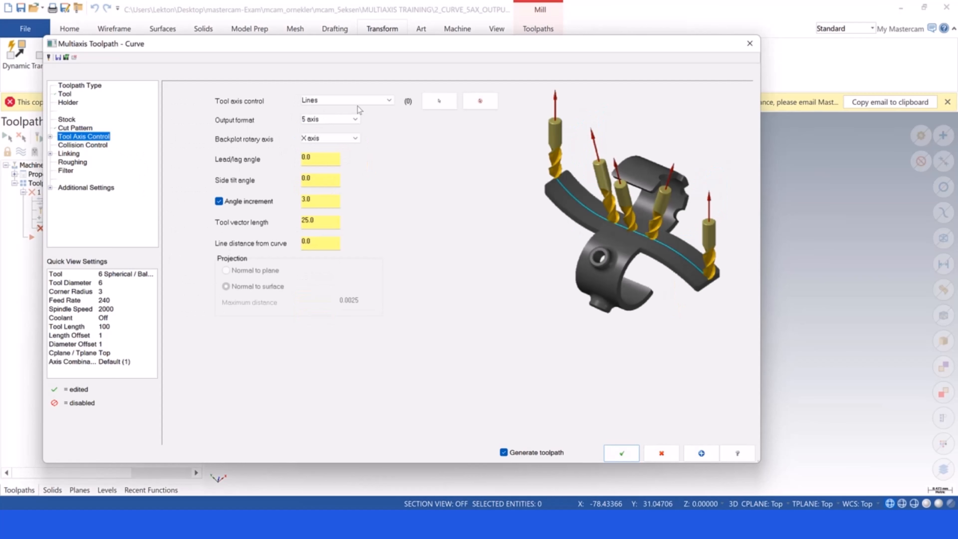
click(352, 102)
click(344, 118)
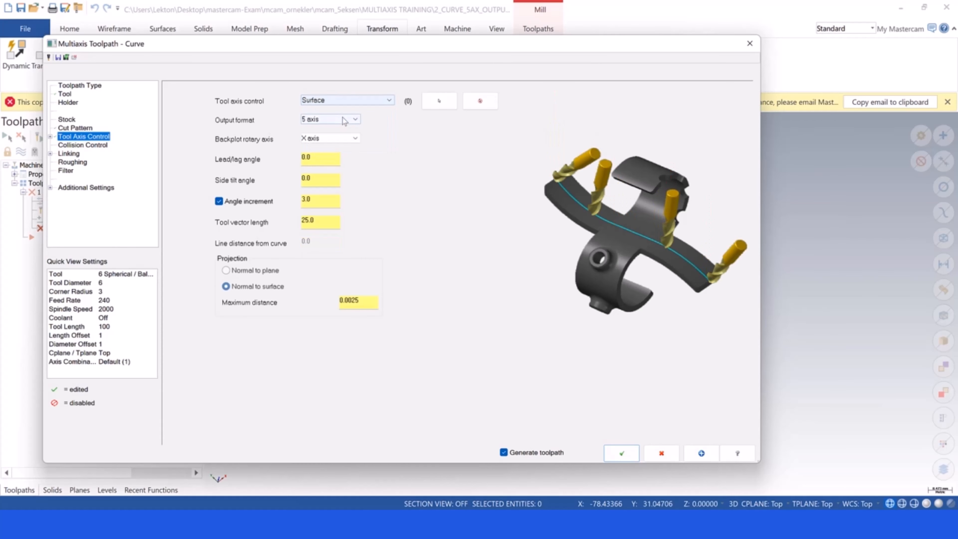
click(439, 101)
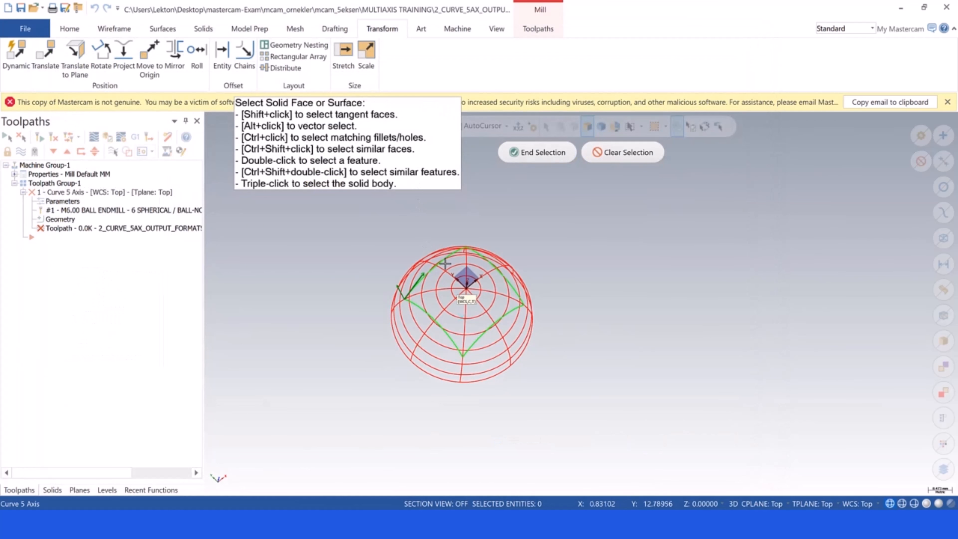
drag(339, 216, 561, 417)
click(541, 154)
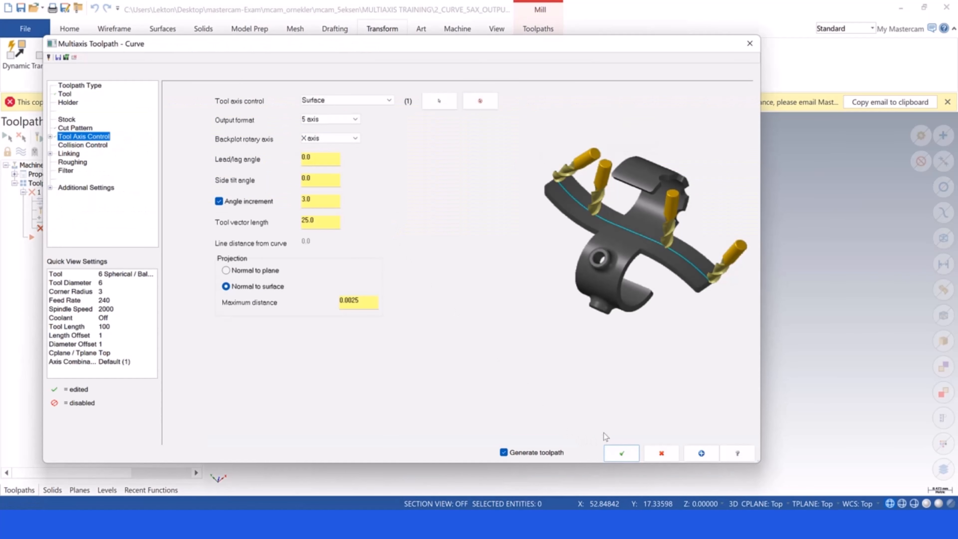
click(618, 451)
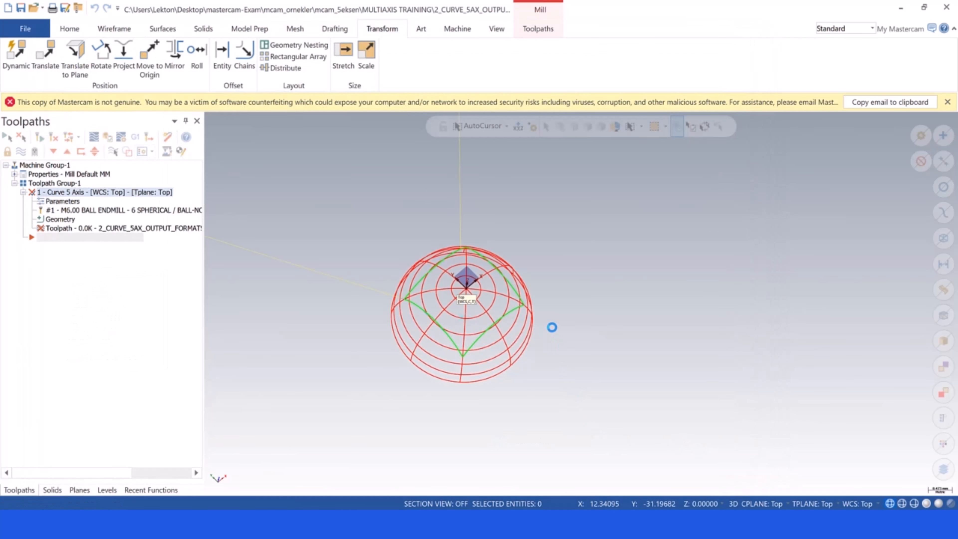
- Backplot the 5-axis Curve toolpath to check the tool's motion along the green curve, and close the backplot
click(84, 150)
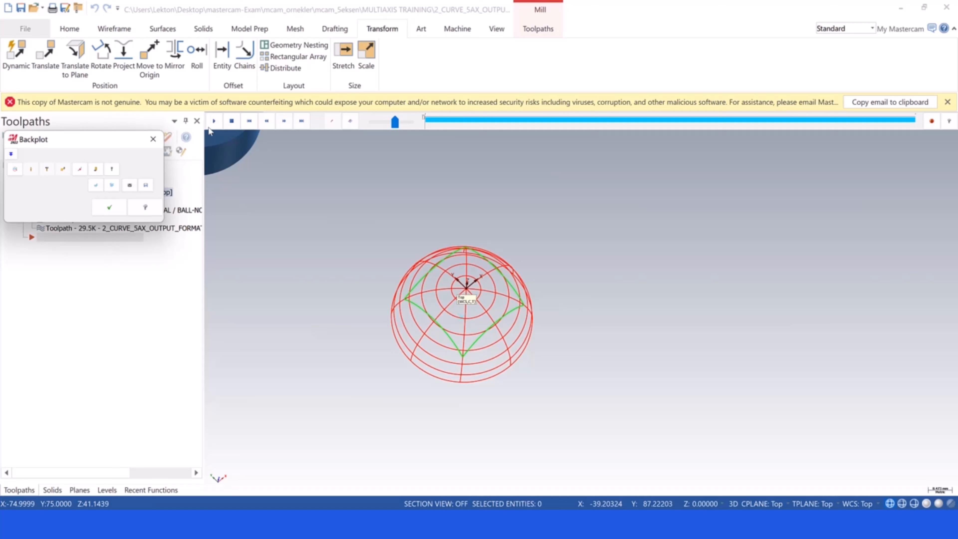
drag(395, 121, 409, 126)
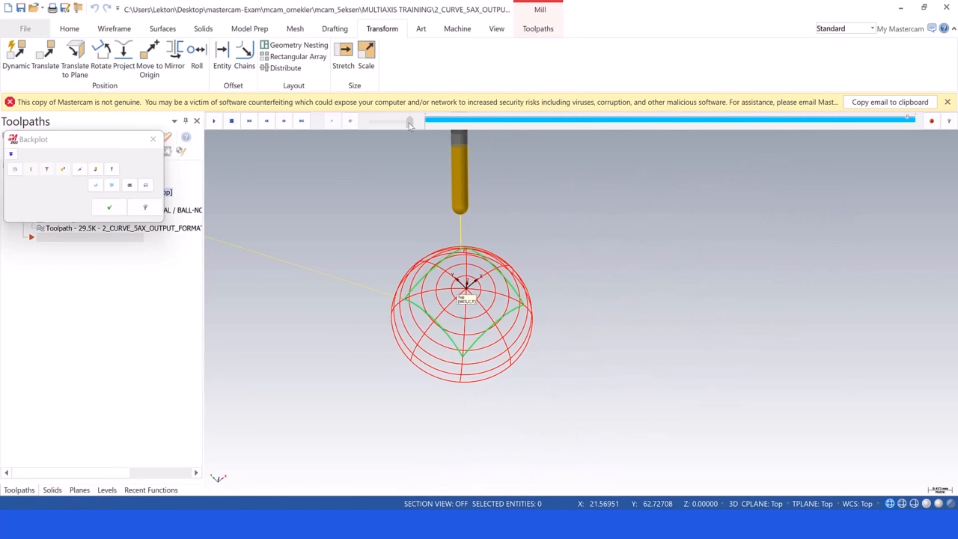
scroll(447, 273, down, 5)
scroll(504, 289, up, 5)
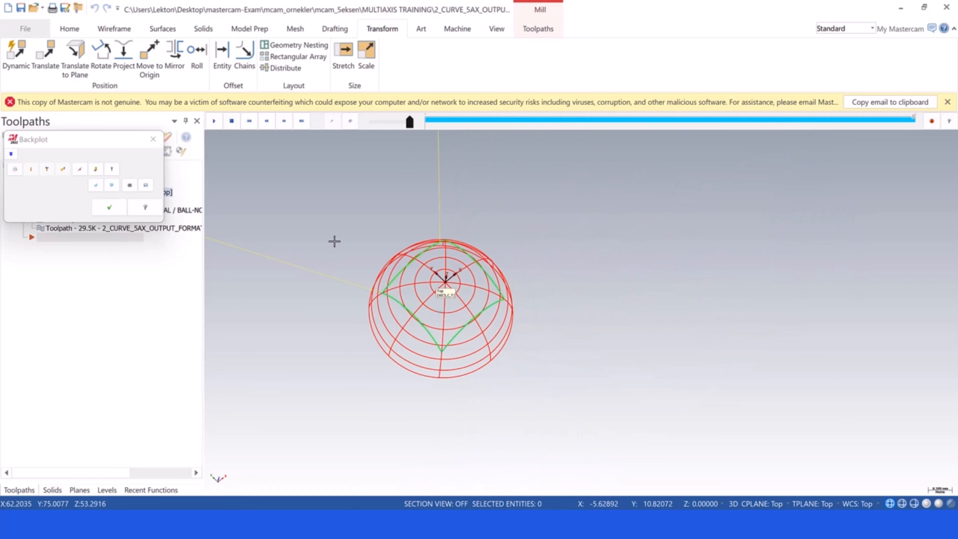
click(109, 207)
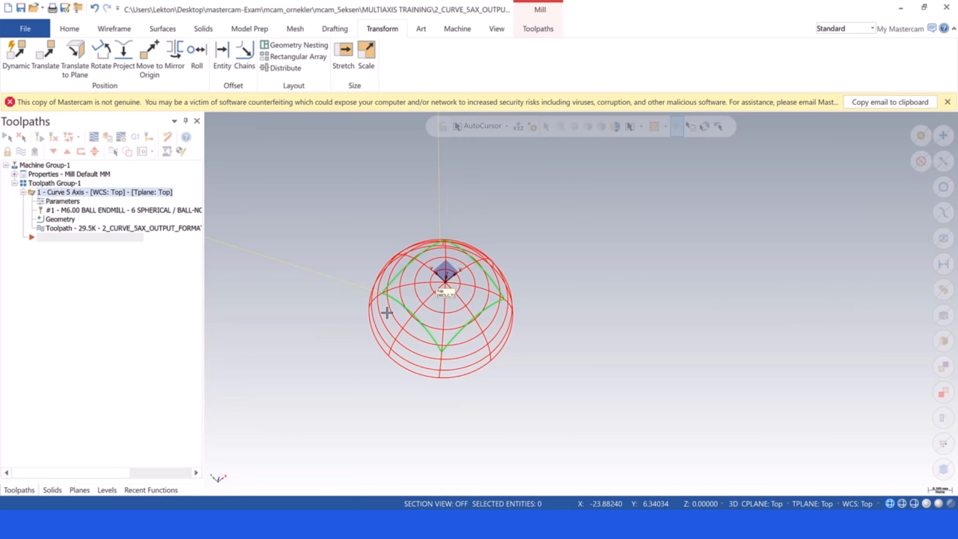
- Rechain the Curve operation's drive curve as a partial chain covering the front two and rear-right green segments, and regenerate the toolpath
scroll(387, 312, up, 2)
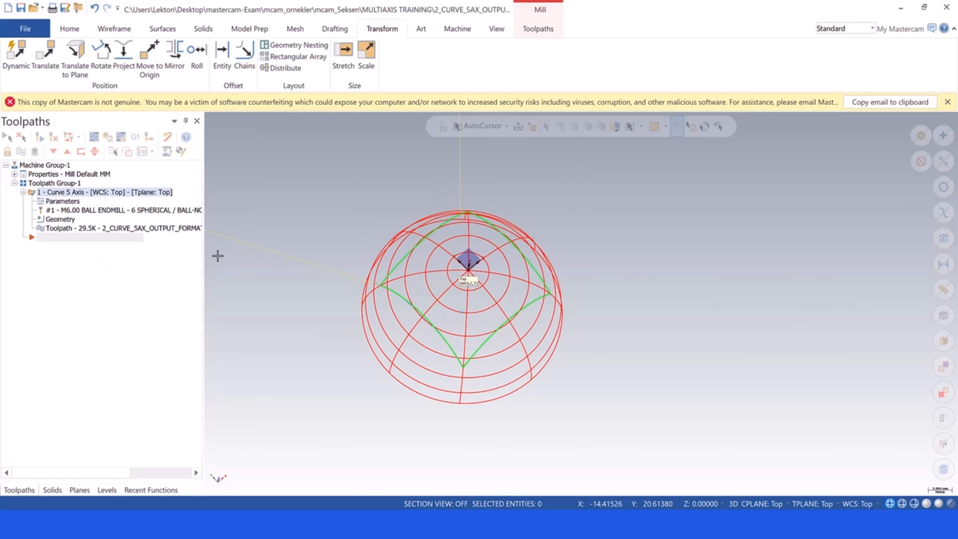
click(64, 237)
click(58, 202)
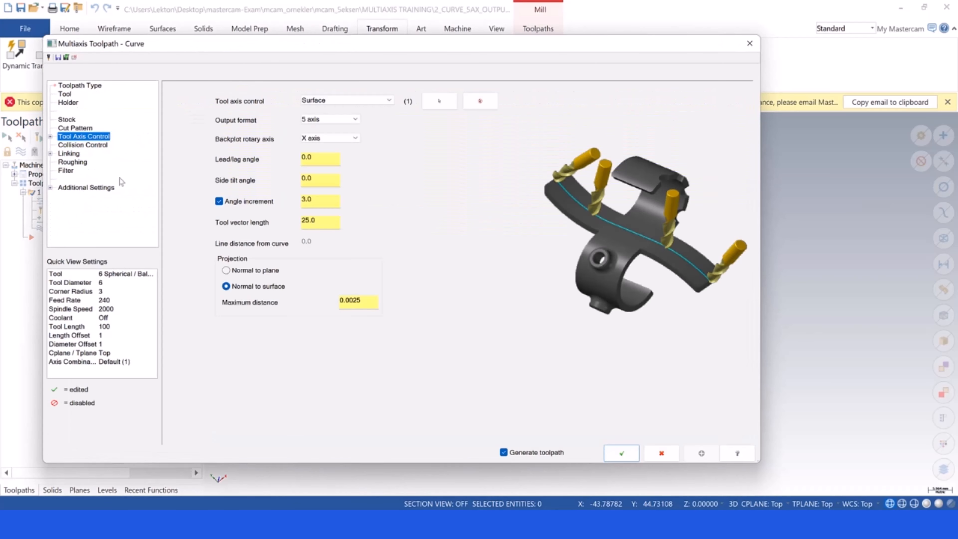
click(77, 128)
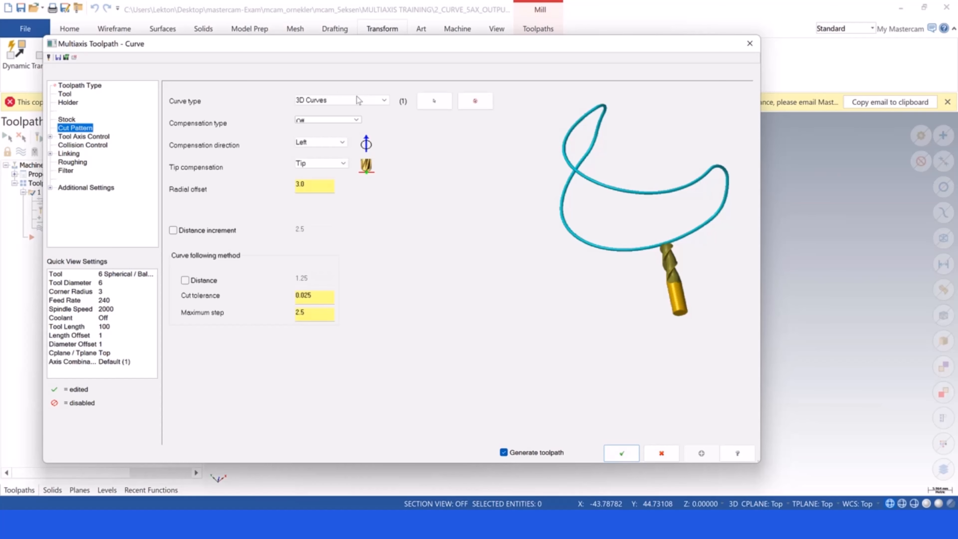
click(434, 101)
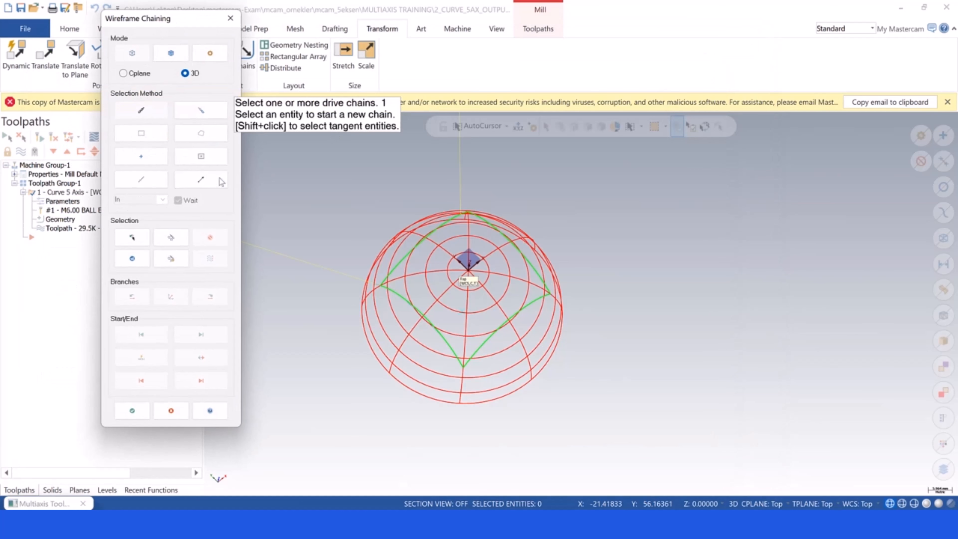
click(221, 182)
click(197, 114)
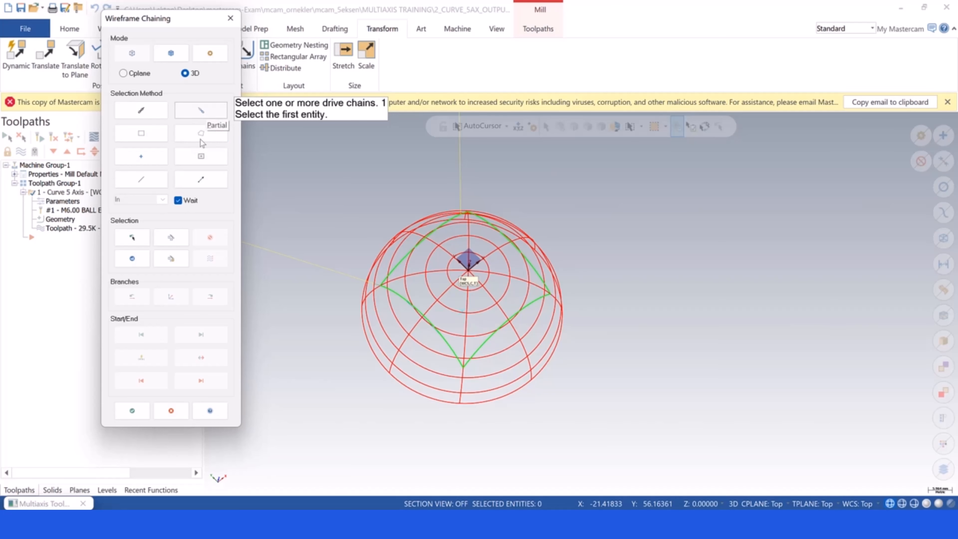
click(389, 289)
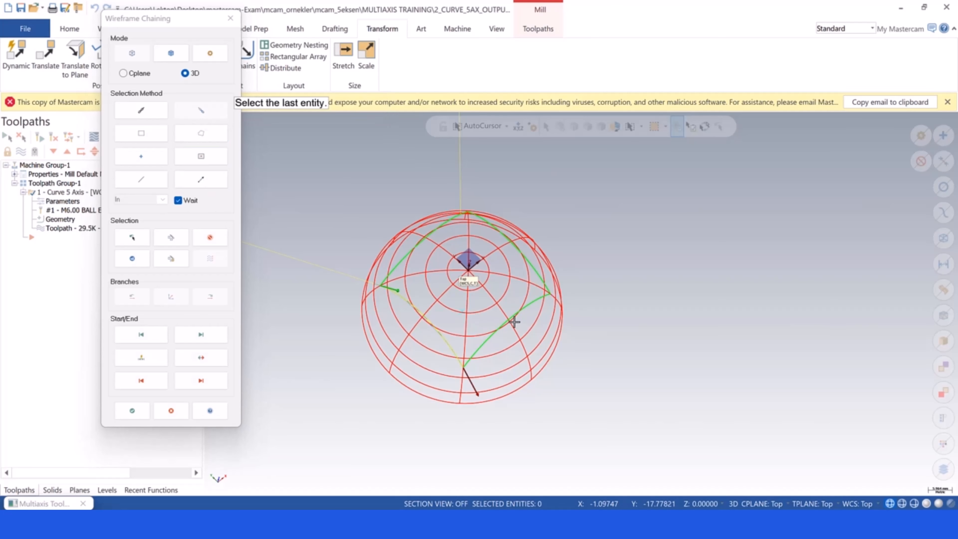
click(507, 319)
click(493, 229)
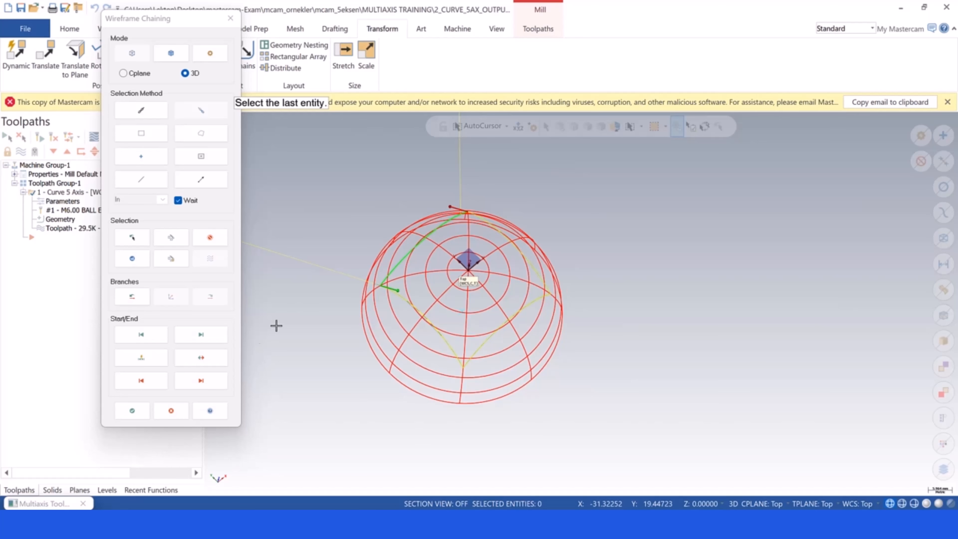
click(132, 410)
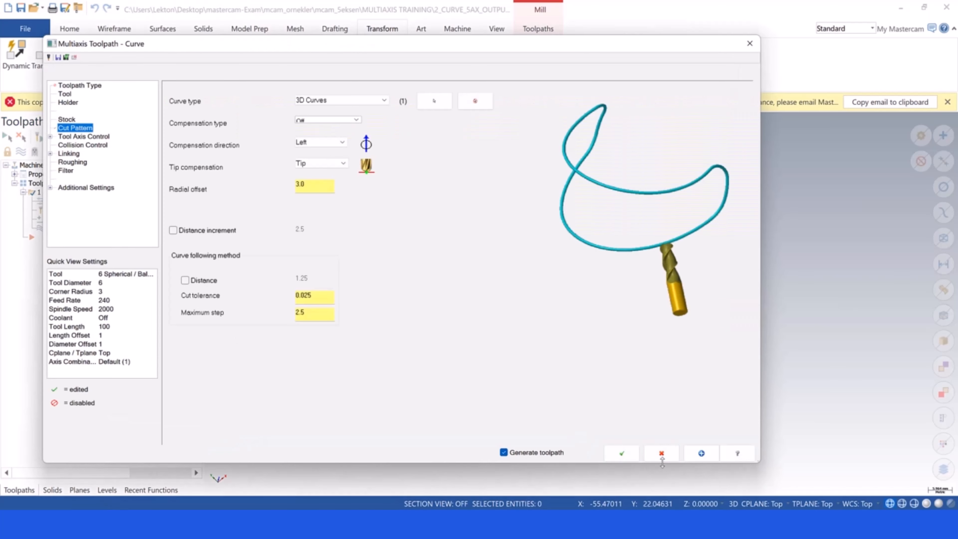
click(620, 453)
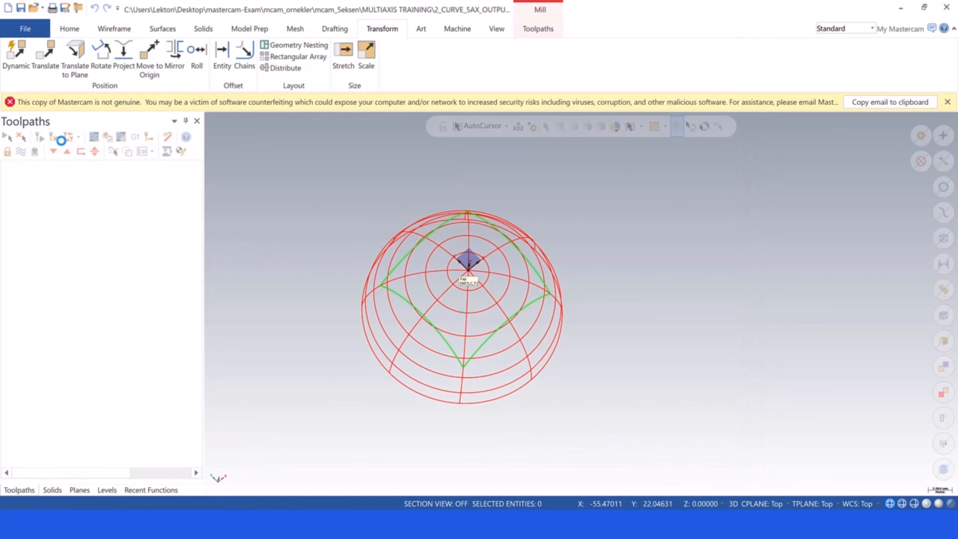
- Backplot the regenerated Curve toolpath over the partial chain, and close the backplot
click(94, 138)
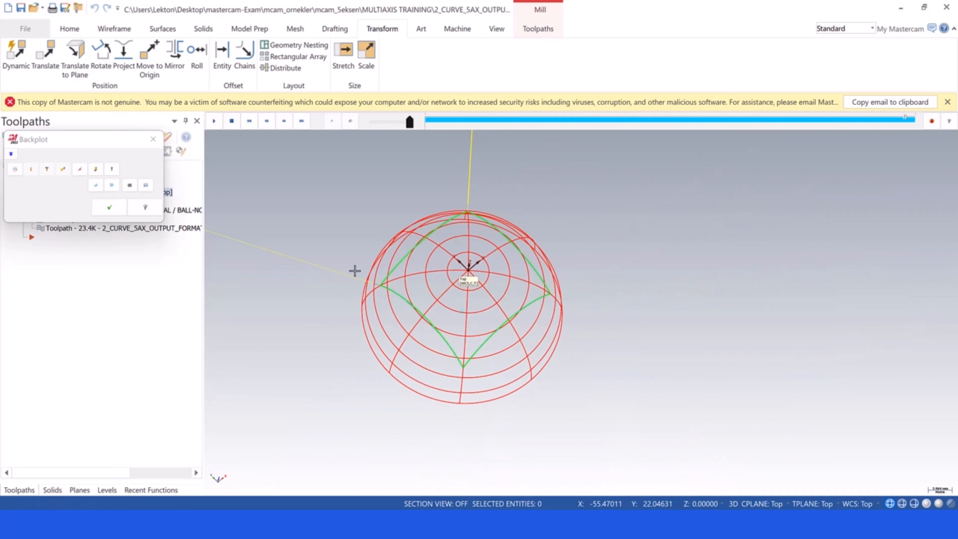
scroll(370, 314, down, 1)
middle_drag(371, 313, 391, 293)
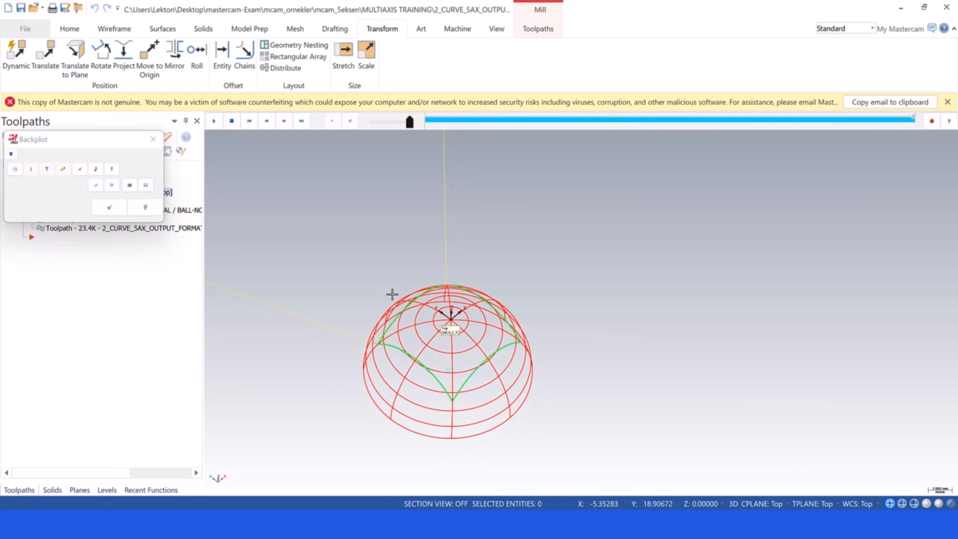
click(107, 209)
- Duplicate the Curve 5 Axis operation within Toolpath Group-1
right_click(57, 195)
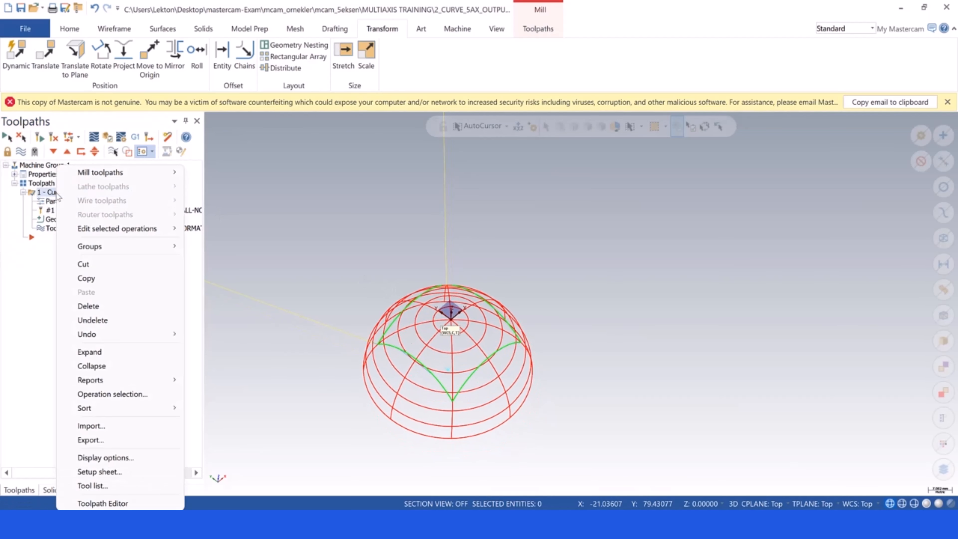
click(100, 277)
key(ctrl+v)
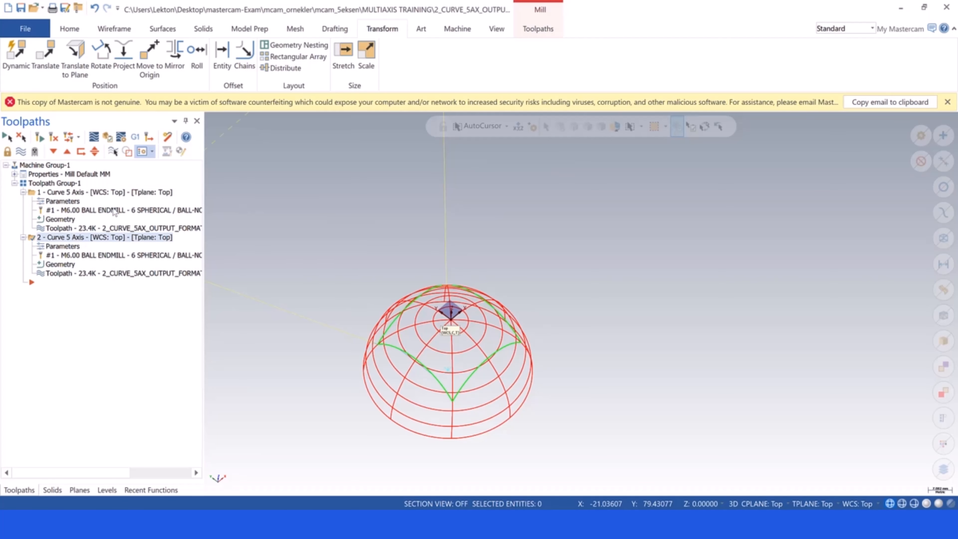
- Rechain the copied Curve operation's 3D drive curve to the single remaining rear-left green segment, and regenerate its toolpath
click(62, 246)
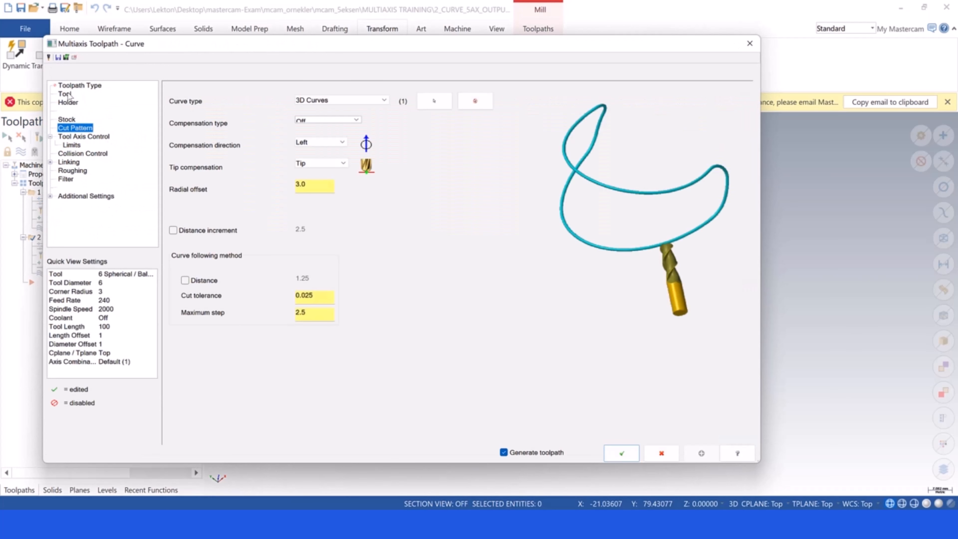
click(81, 136)
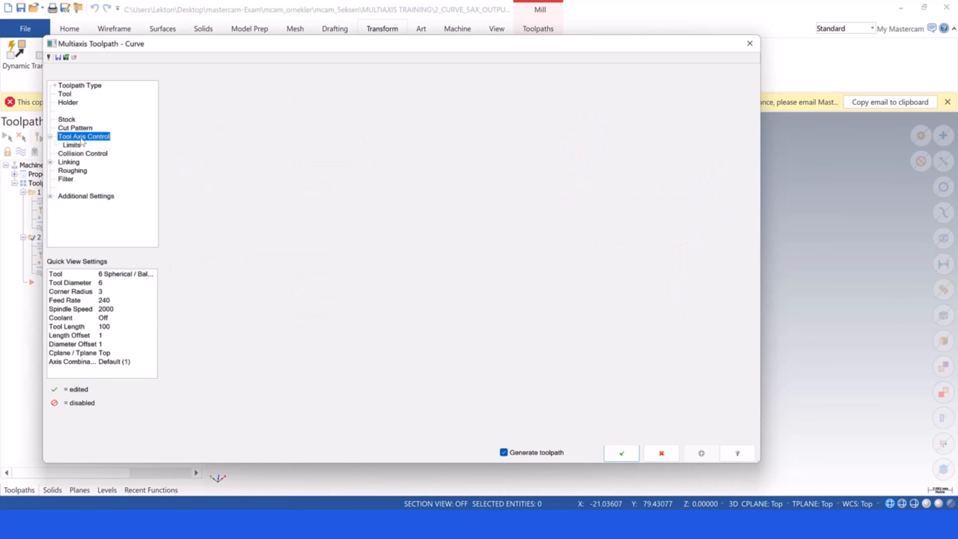
click(76, 128)
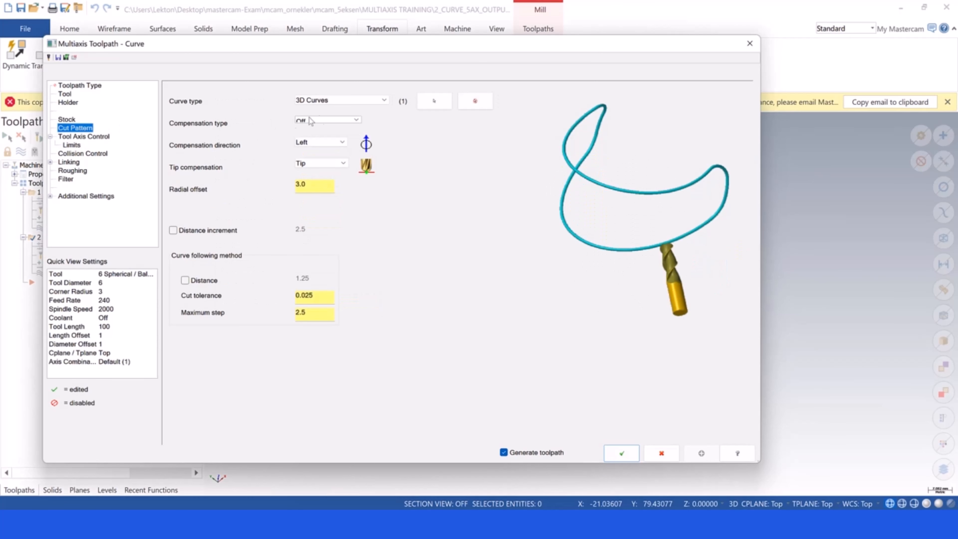
click(438, 101)
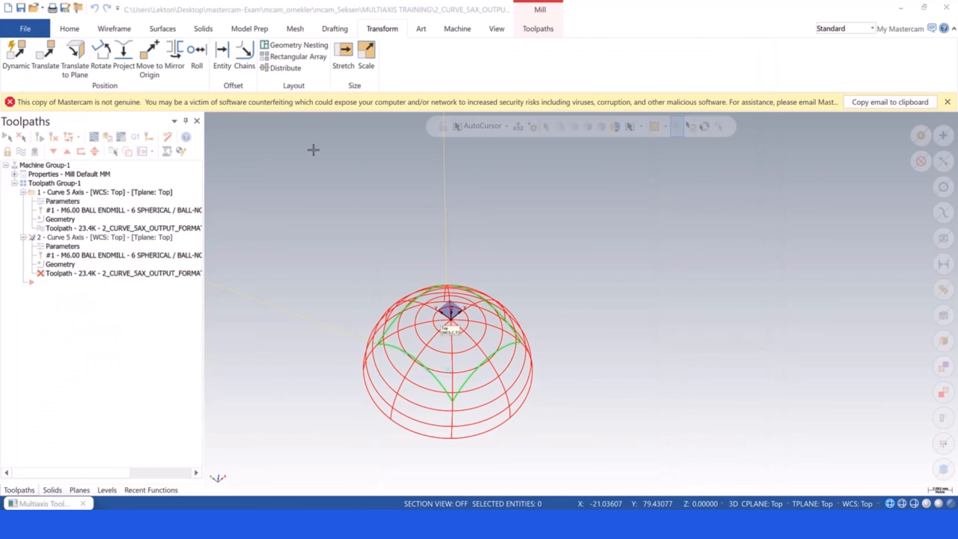
click(389, 325)
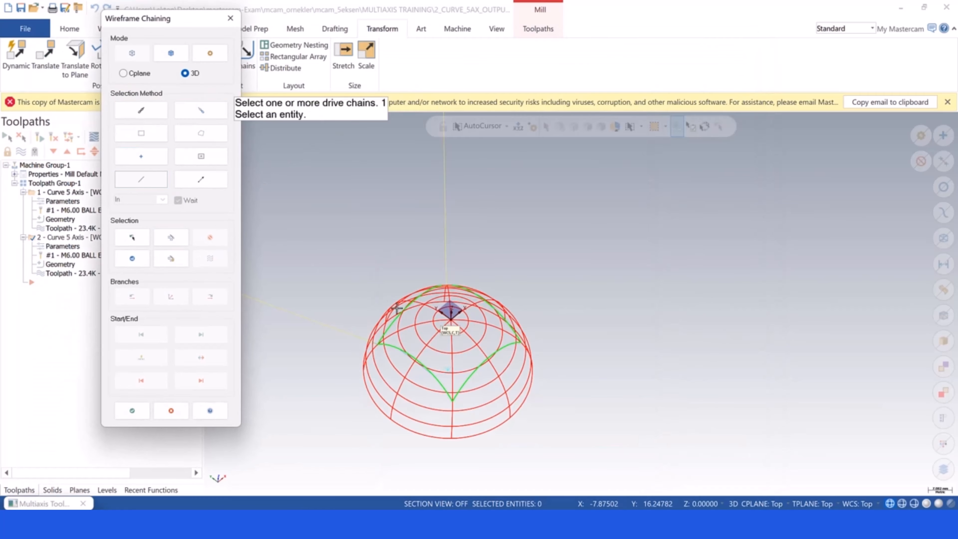
click(132, 410)
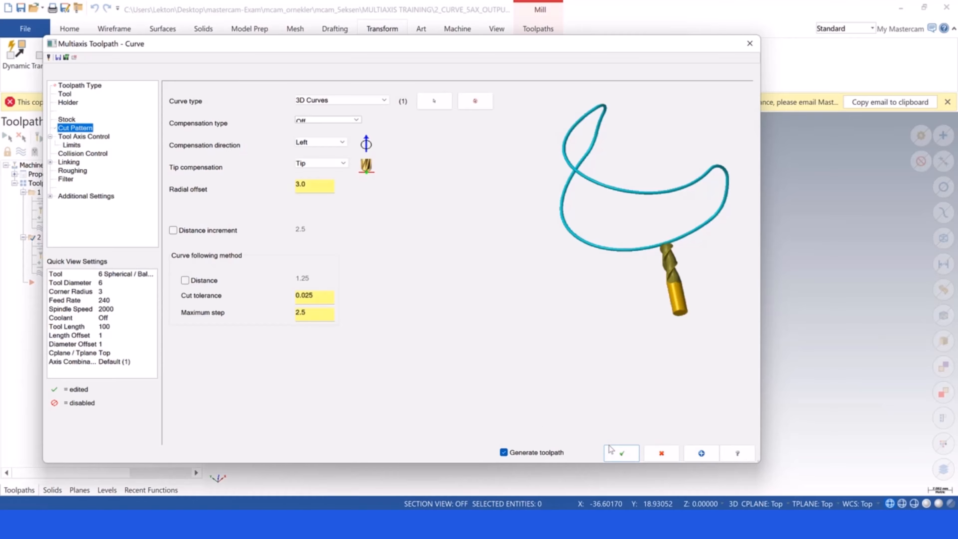
click(621, 452)
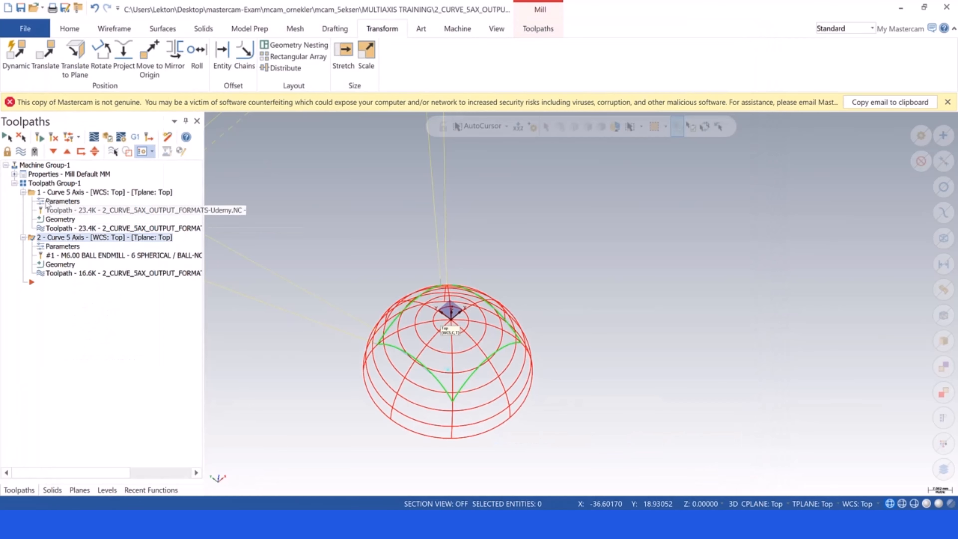
- Backplot the second Curve operation to examine the tool's motion along the single green segment, and close the backplot
click(93, 137)
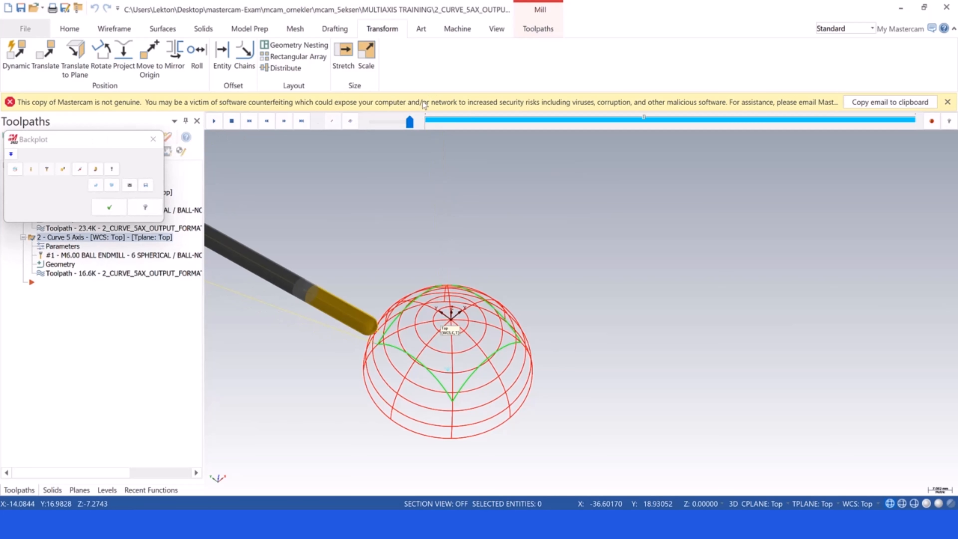
scroll(405, 354, up, 5)
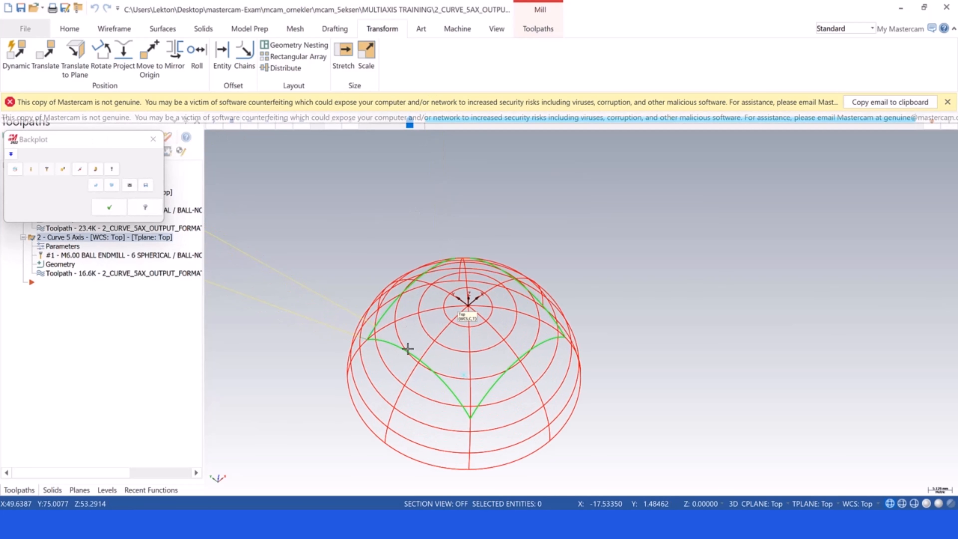
middle_drag(415, 275, 451, 302)
click(109, 207)
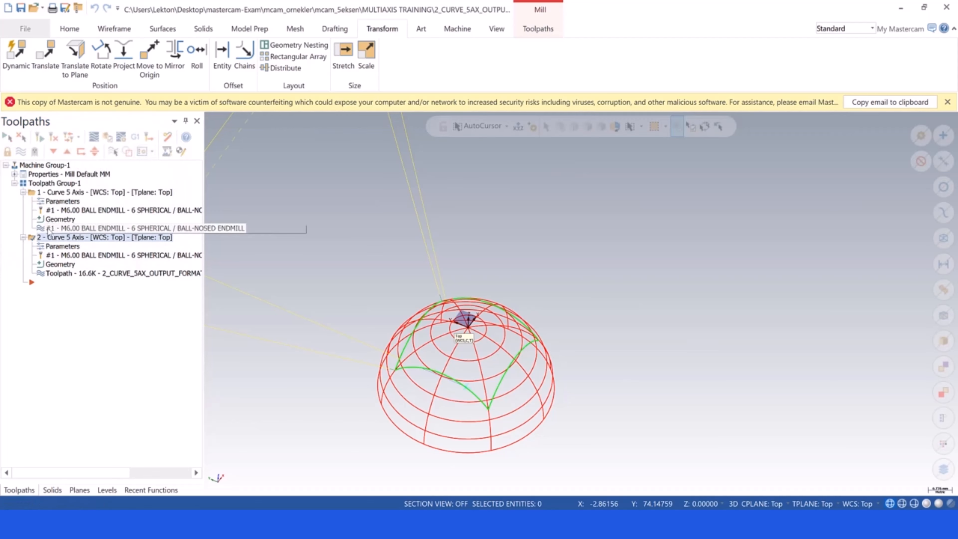
- Select the first Curve operation and display only its toolpath, with the second operation's path hidden
click(32, 193)
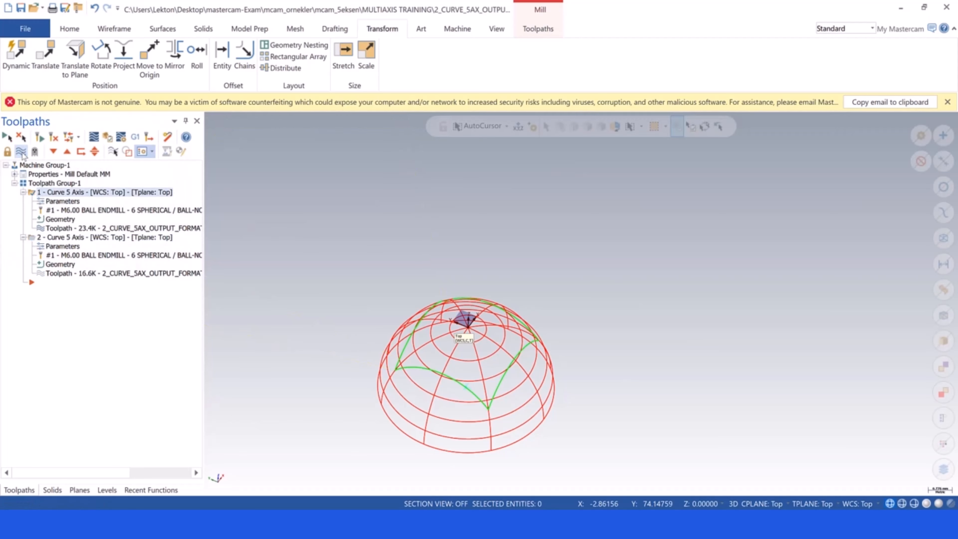
scroll(383, 301, down, 2)
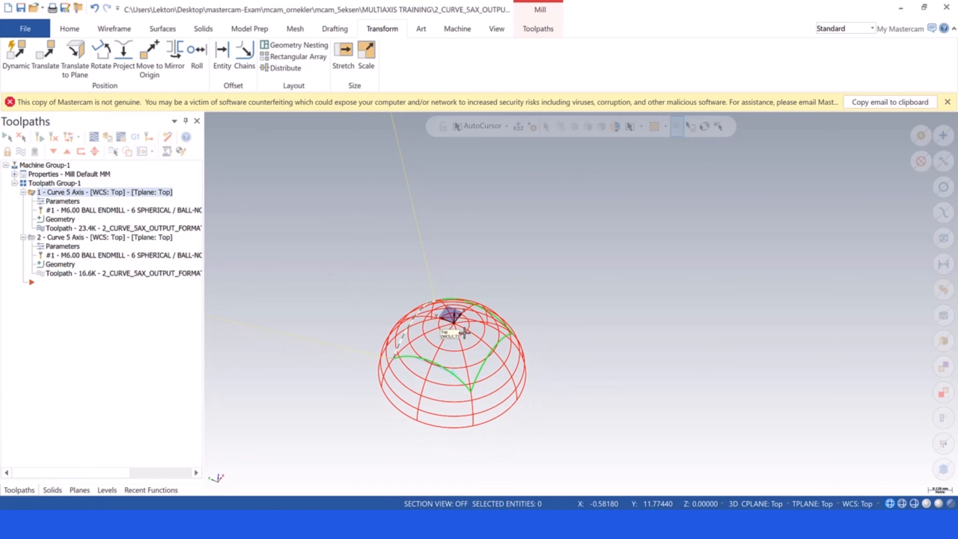
mouse_move(464, 332)
middle_down()
mouse_move(438, 331)
mouse_move(428, 372)
mouse_move(463, 344)
middle_up()
- Set the radial offset to 0 in the cut pattern of the second and first Curve operations, accepting the parameters of each
click(75, 237)
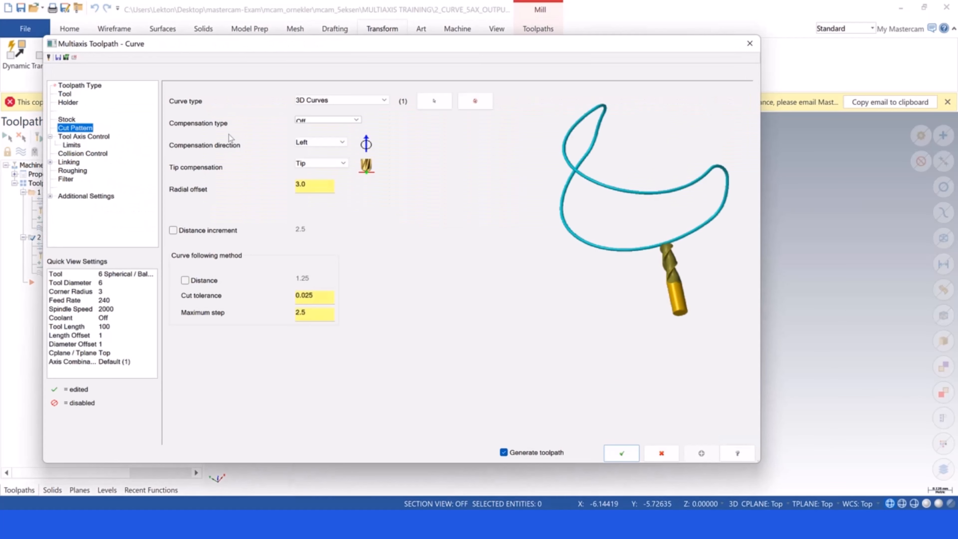
click(309, 188)
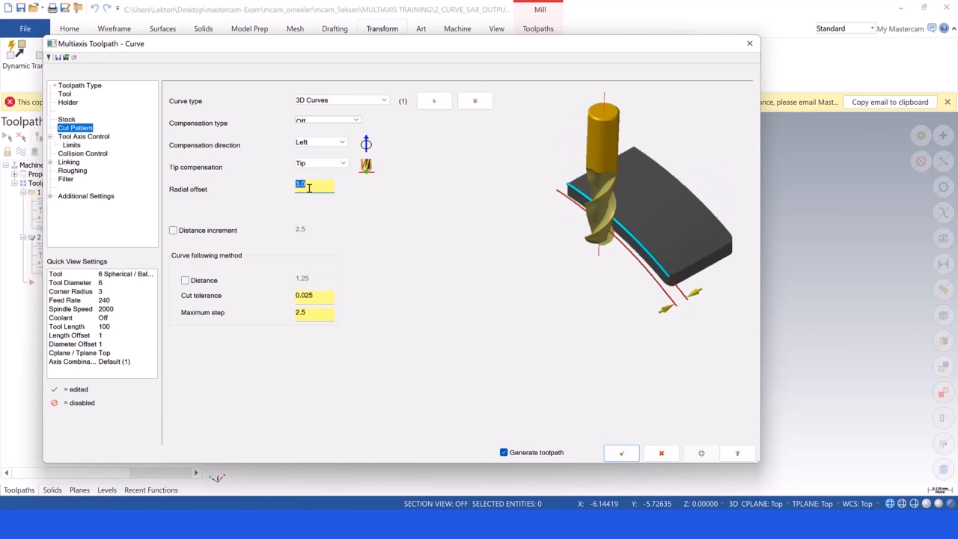
click(622, 453)
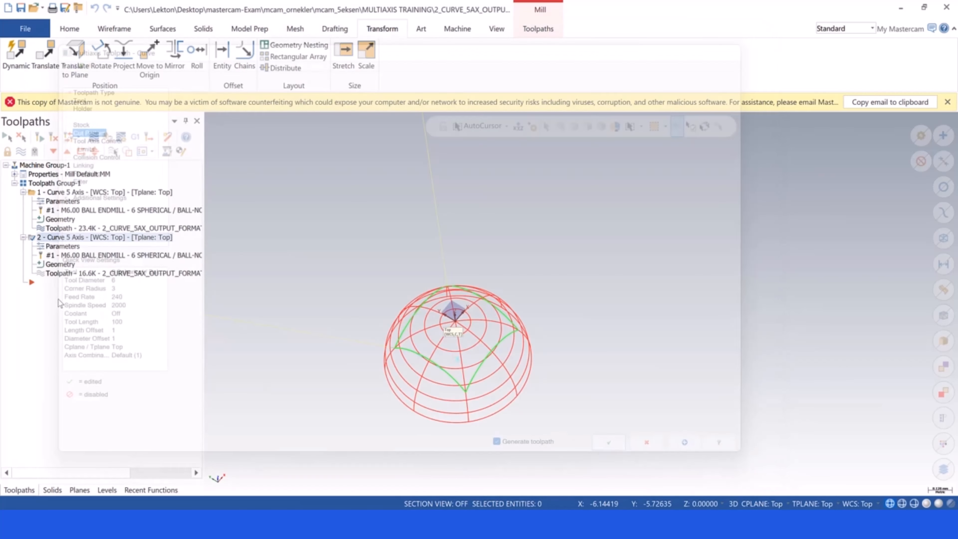
click(54, 200)
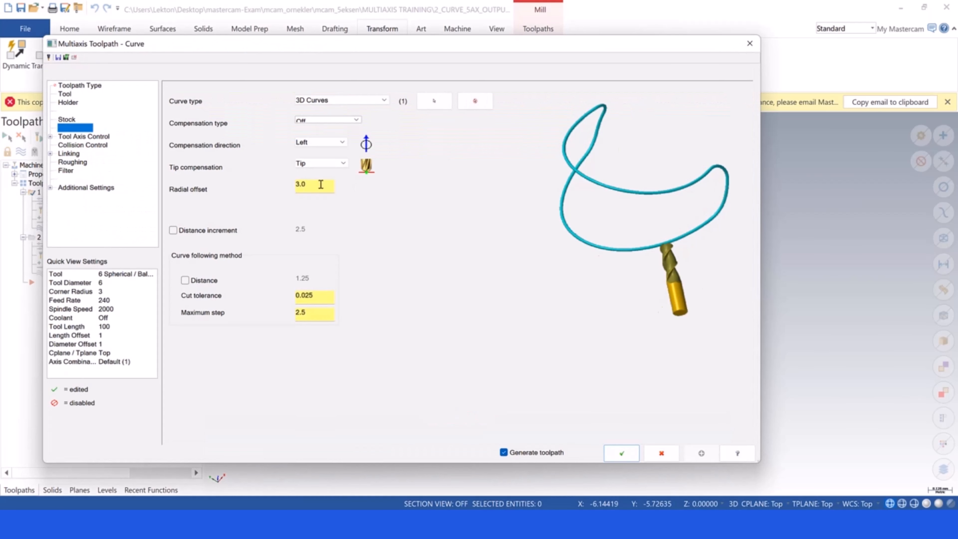
double_click(321, 184)
text(0)
click(621, 451)
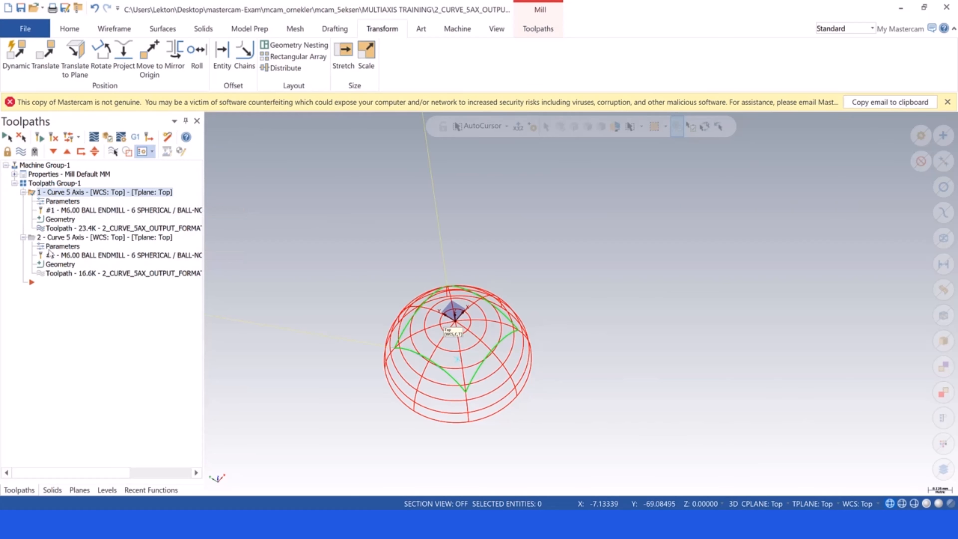
- Display both Curve toolpaths together, backplot the second operation to examine its motion, and close the backplot
click(53, 237)
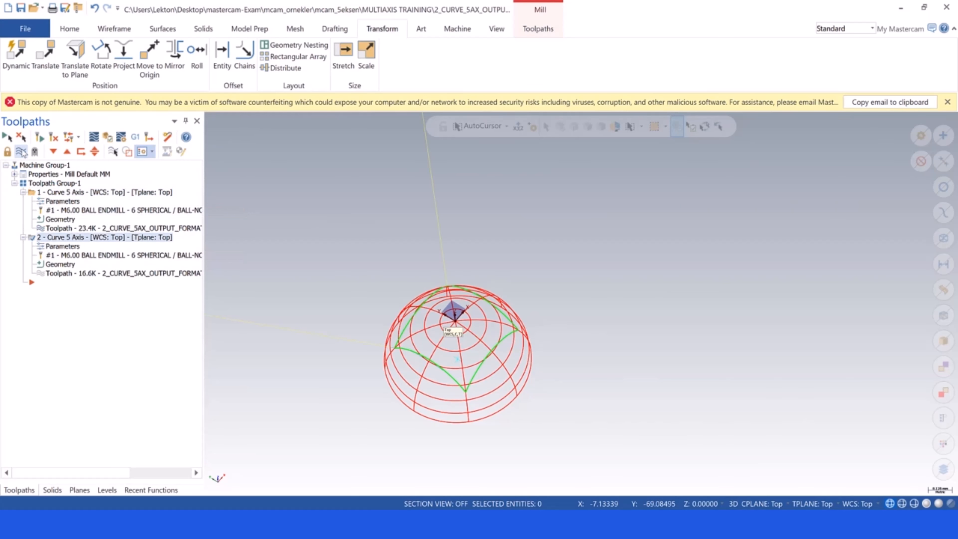
click(34, 193)
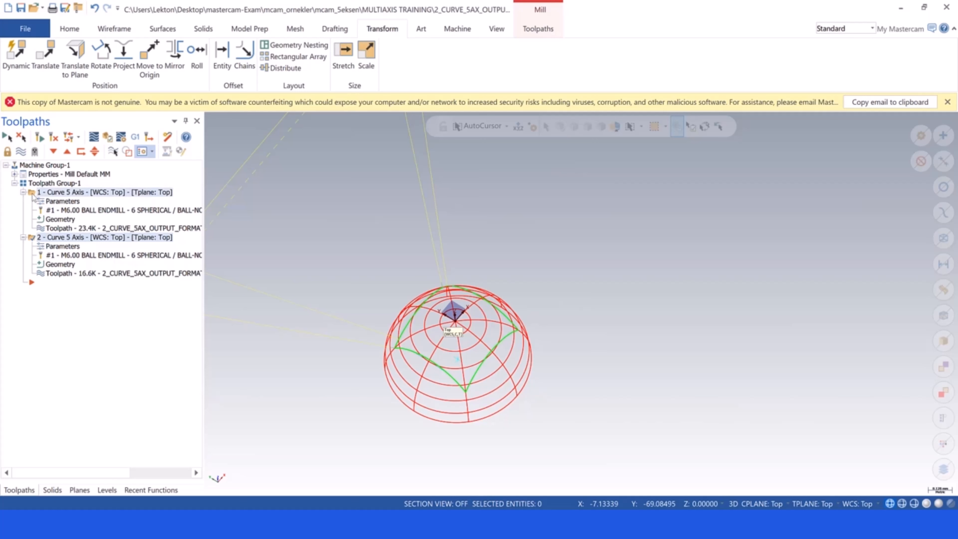
click(22, 152)
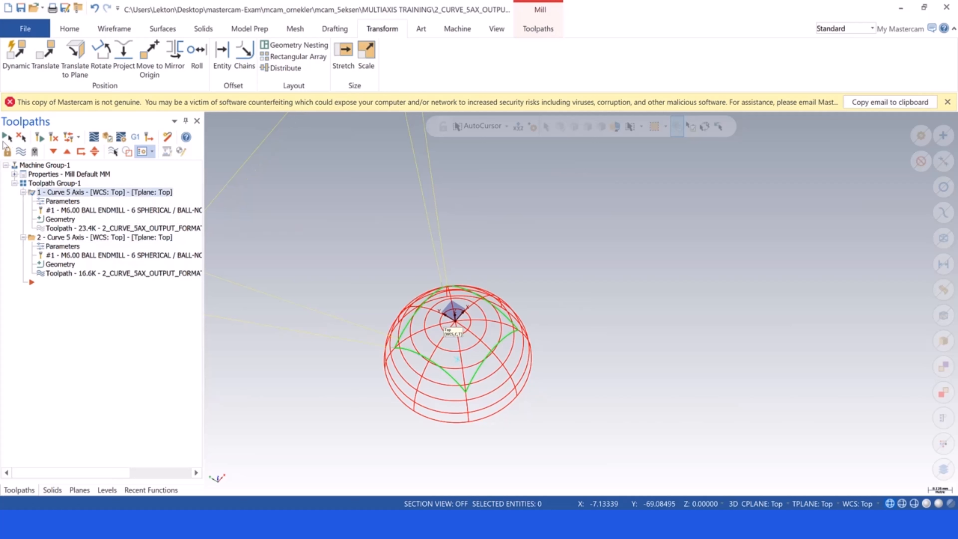
click(38, 238)
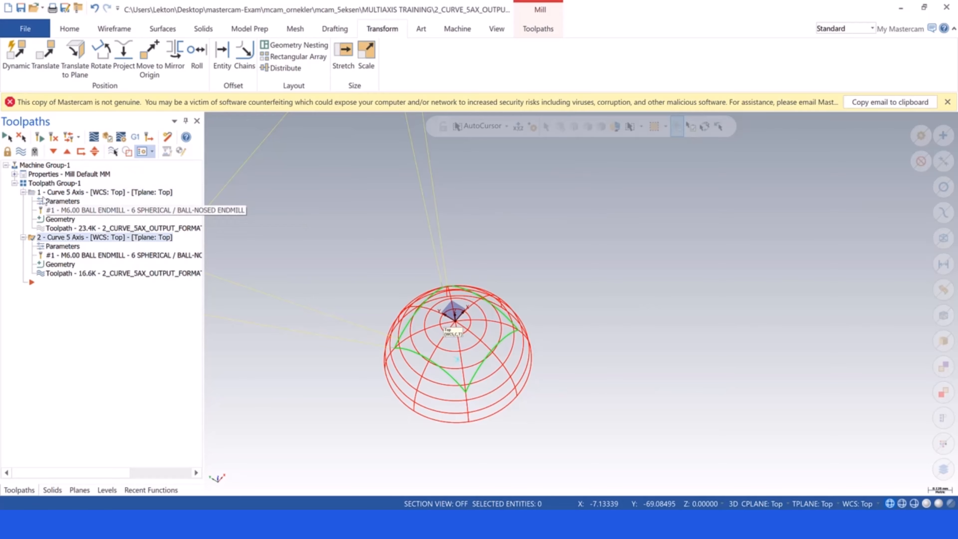
click(94, 137)
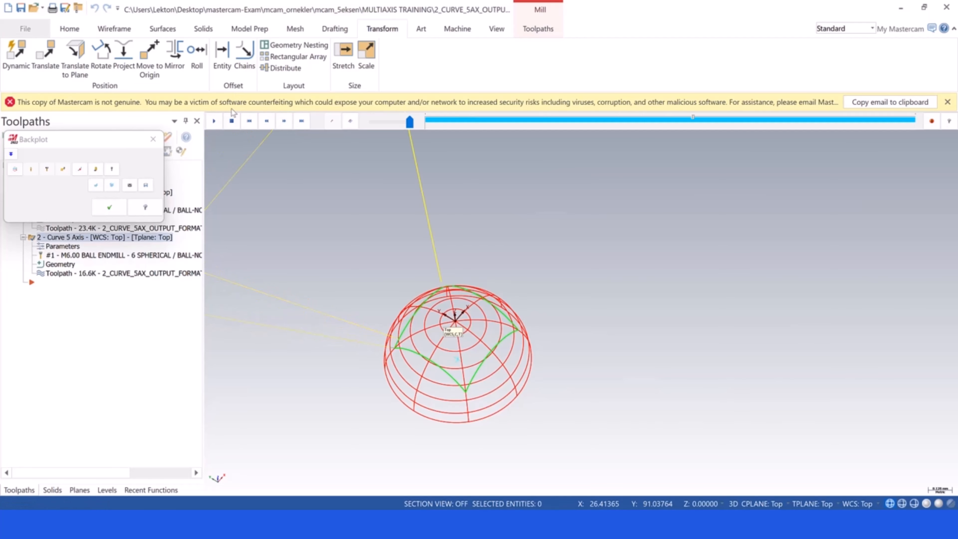
click(109, 208)
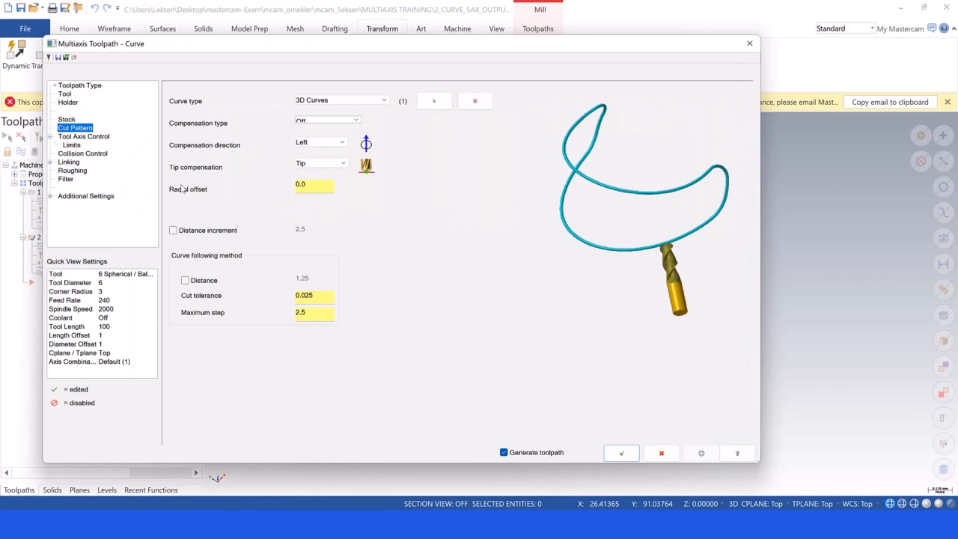
- Set the second Curve operation's tool axis projection to Normal to plane, and accept the parameters
click(76, 137)
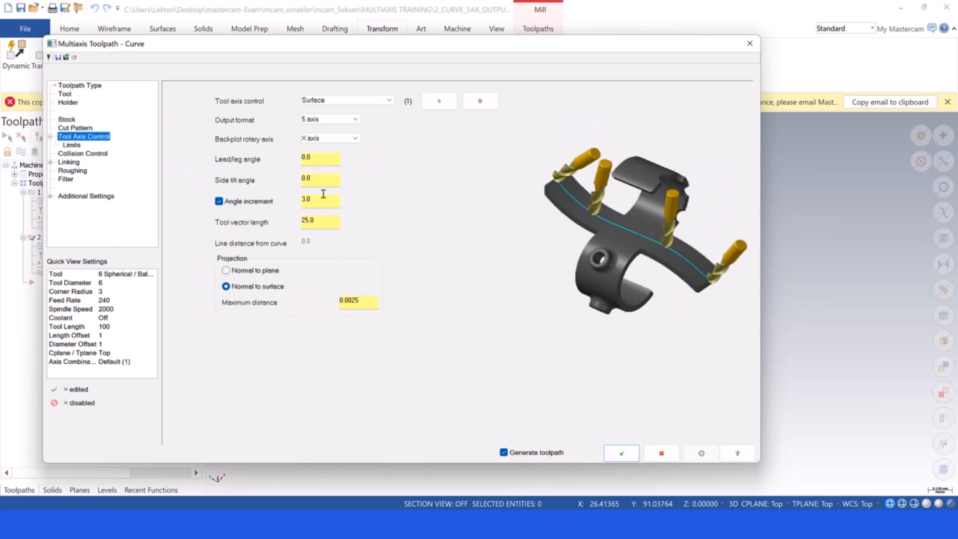
click(315, 180)
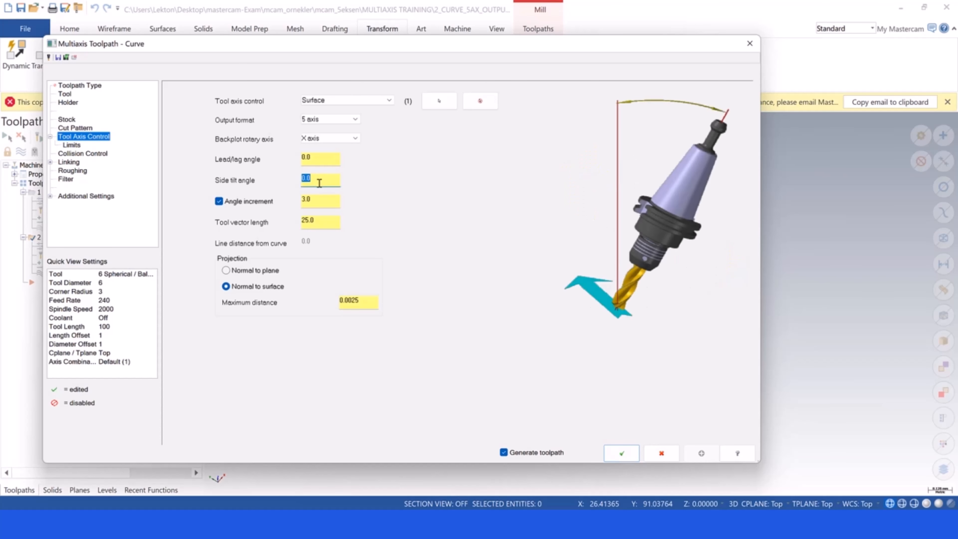
click(321, 161)
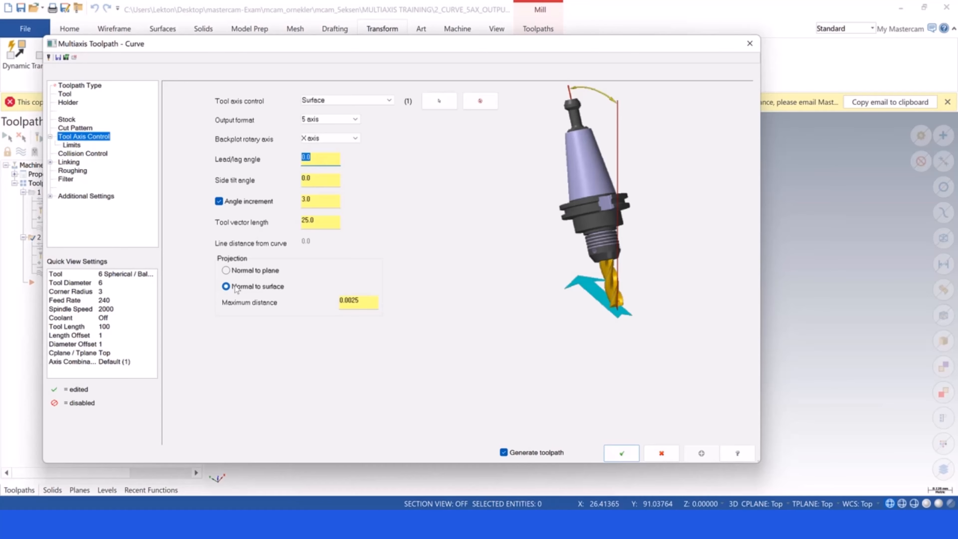
click(228, 275)
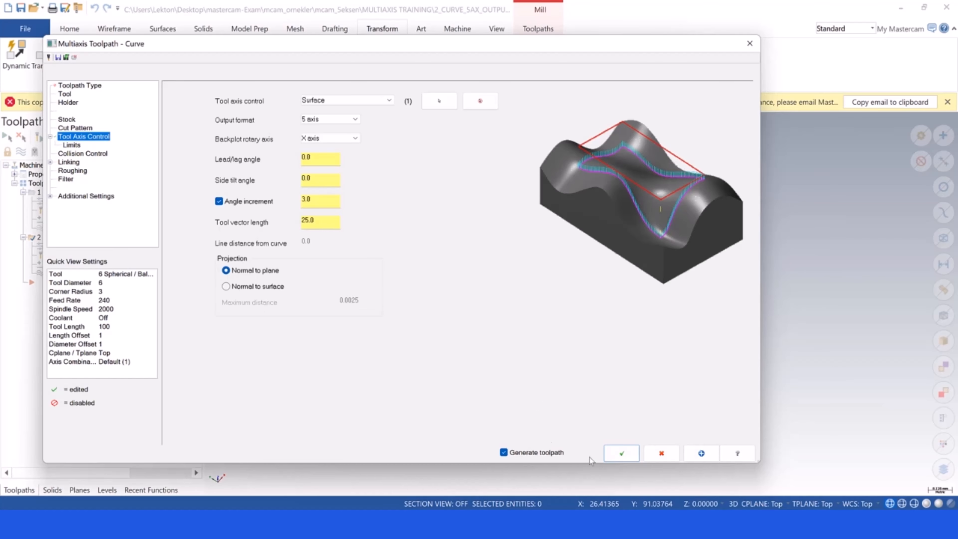
click(621, 452)
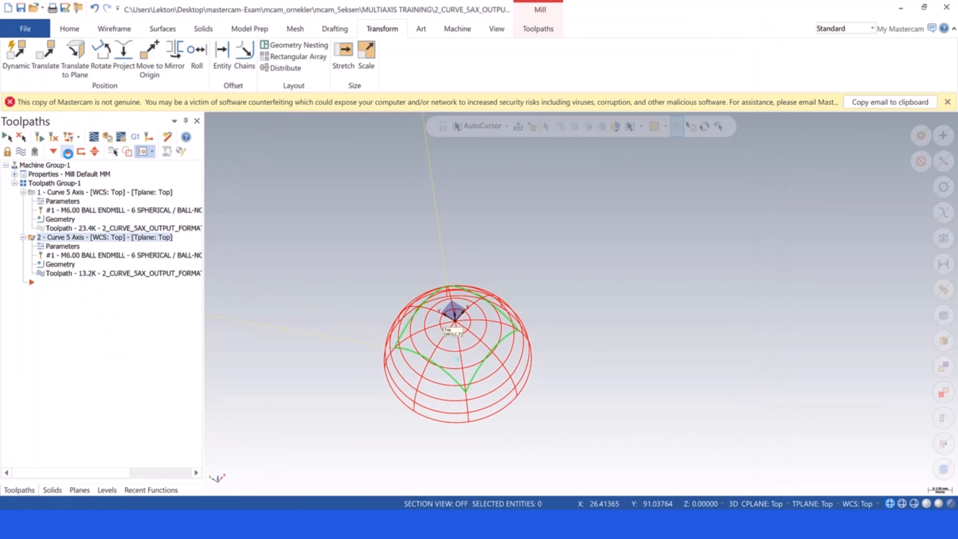
- Backplot the second Curve operation to check its motion with the plane-normal projection, and close the backplot
click(93, 138)
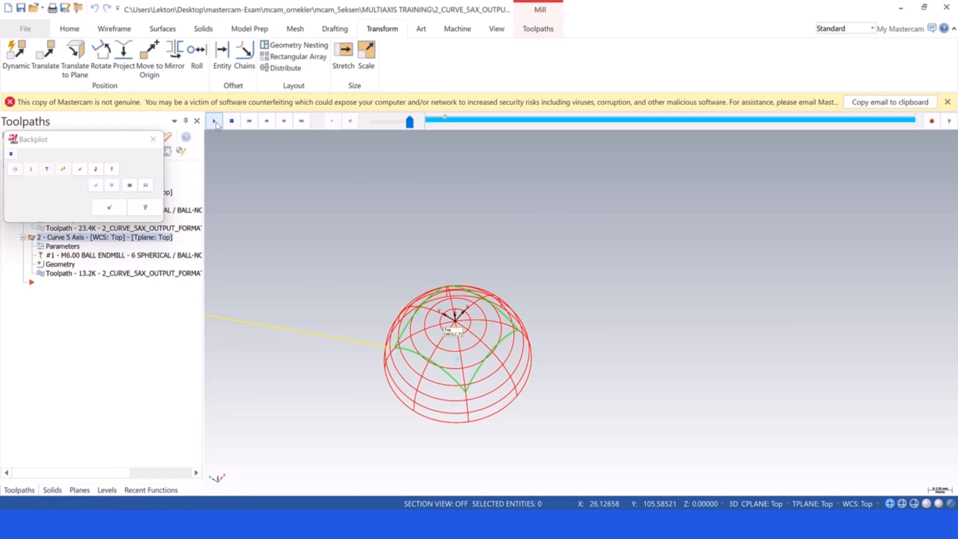
click(214, 120)
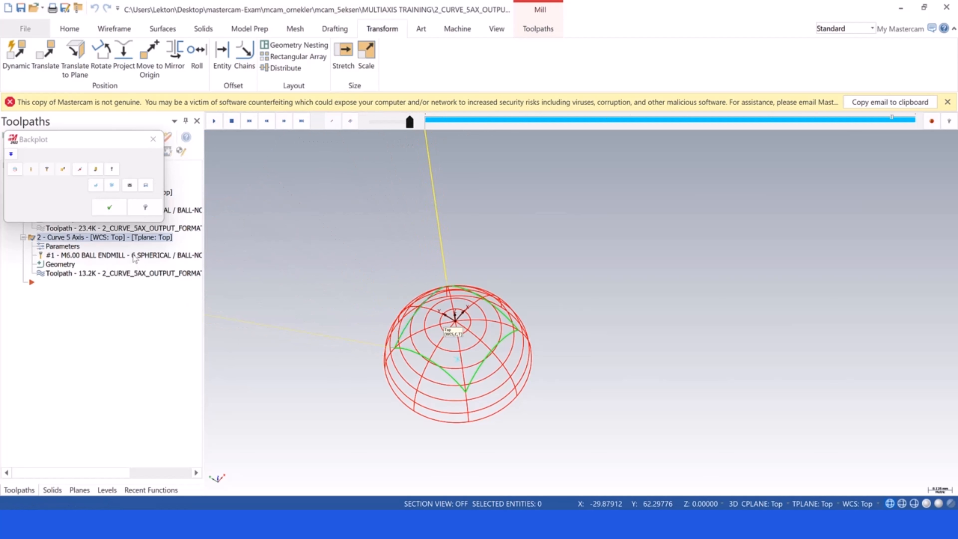
click(109, 207)
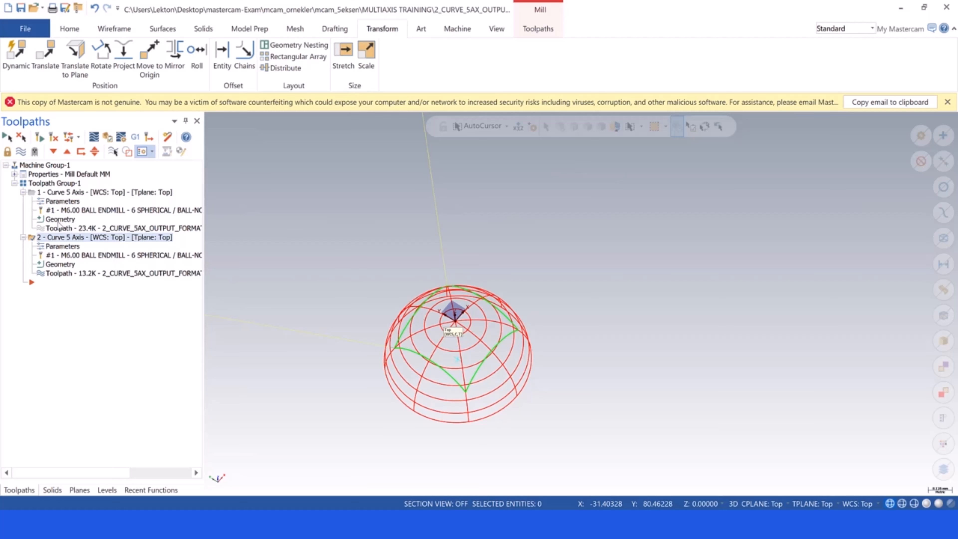
- Rechain the second Curve operation's 3D drive curve to the complete closed green curve, and accept the parameters to regenerate its toolpath
click(62, 246)
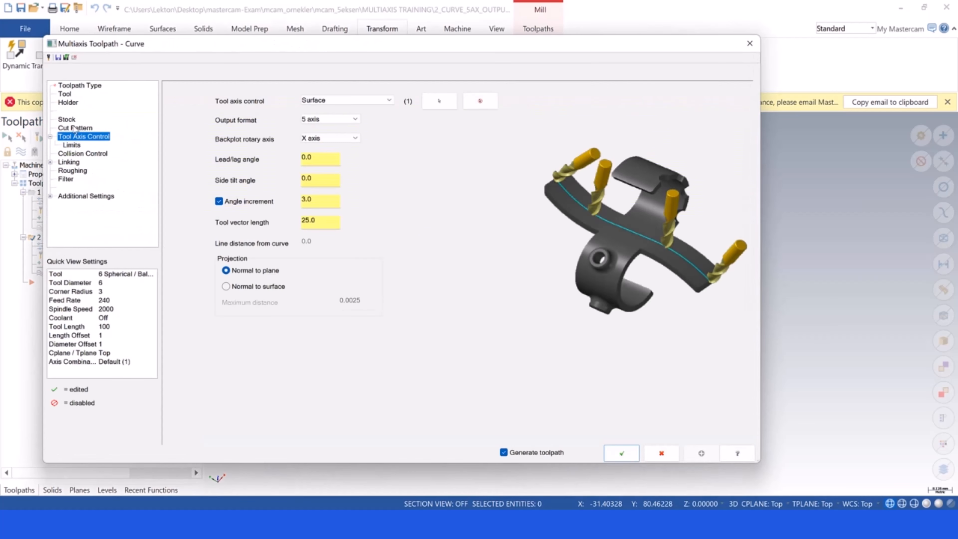
click(75, 128)
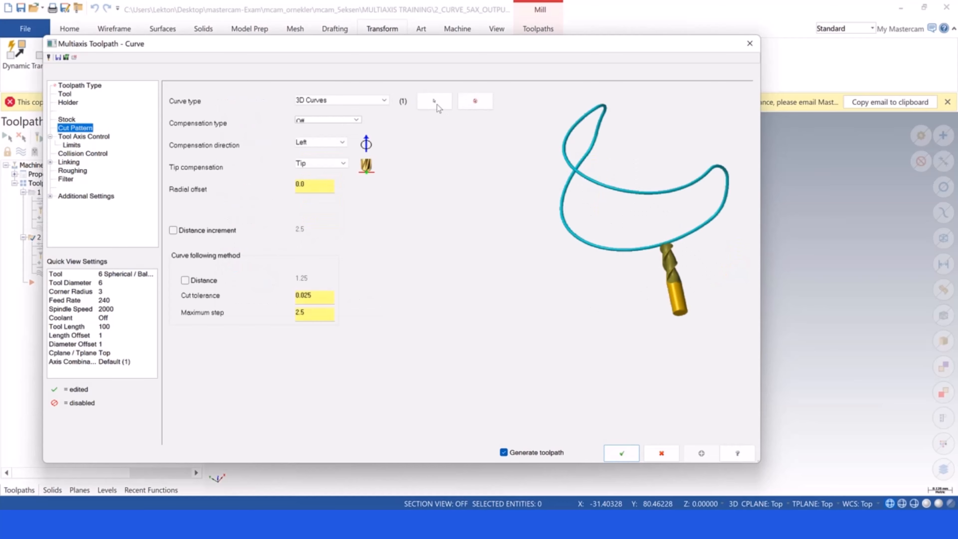
click(437, 104)
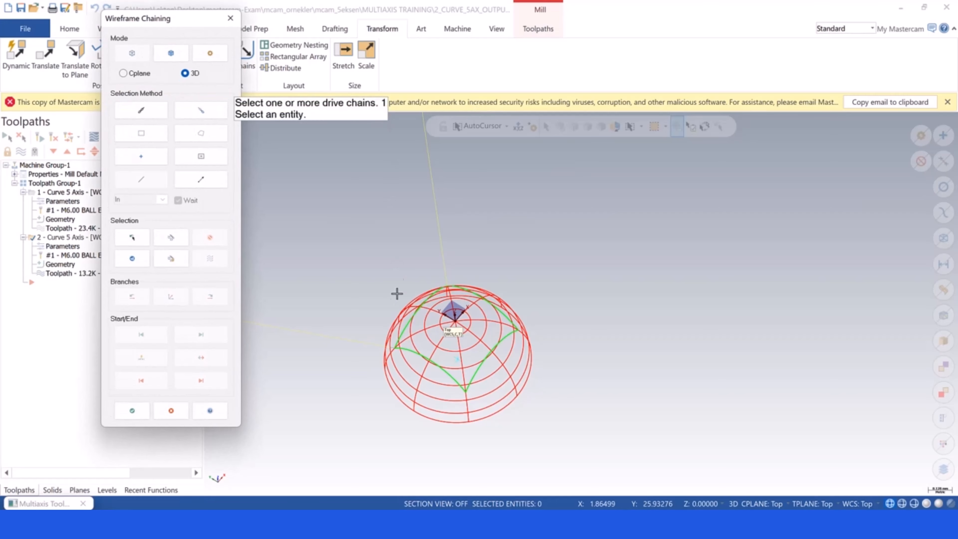
click(397, 339)
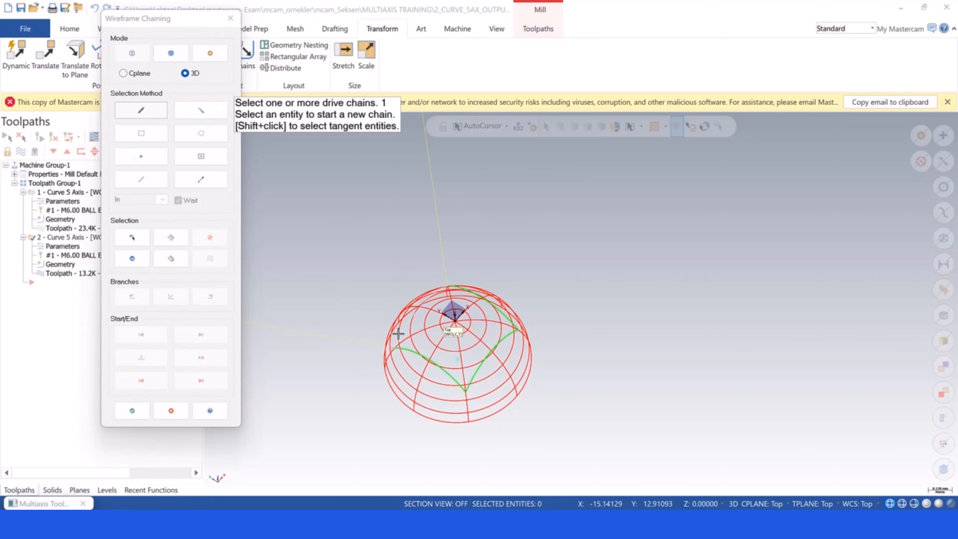
click(132, 410)
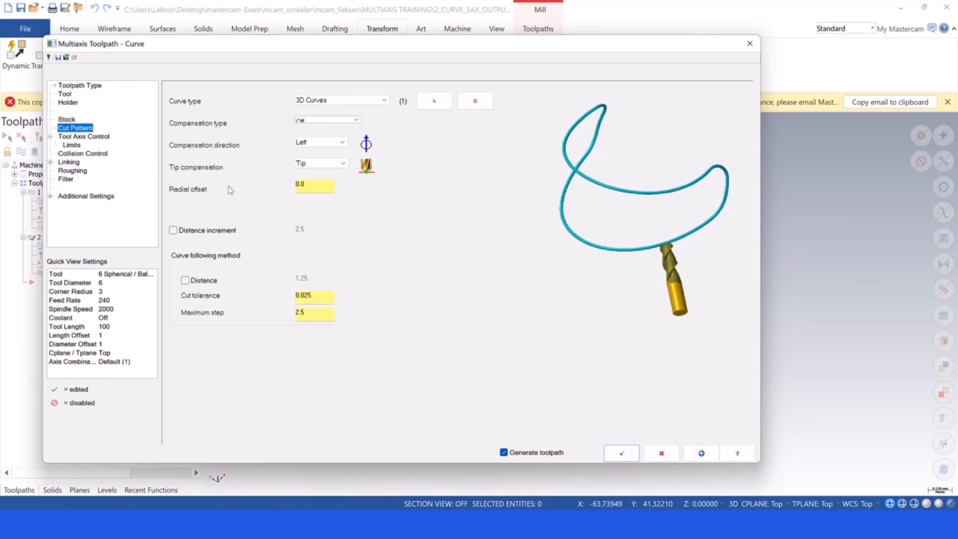
click(88, 137)
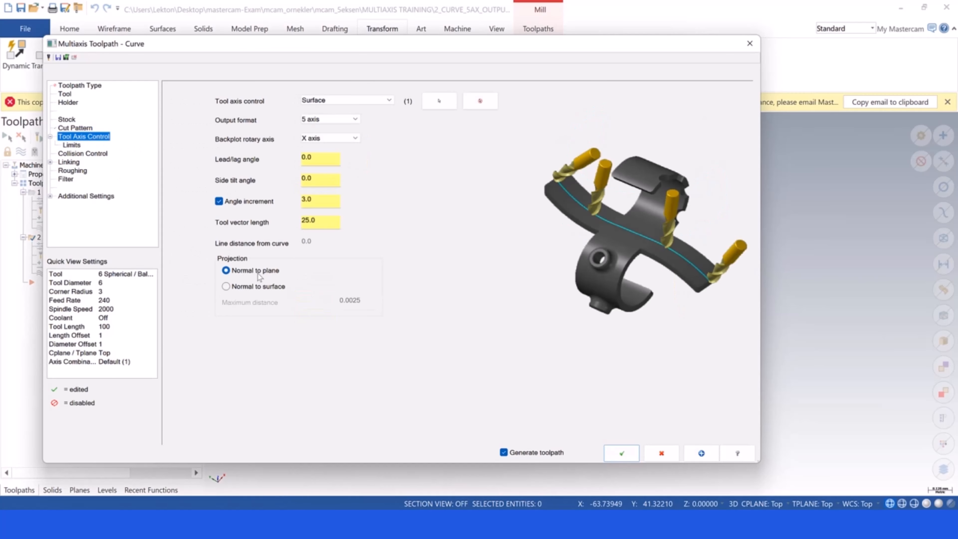
click(620, 453)
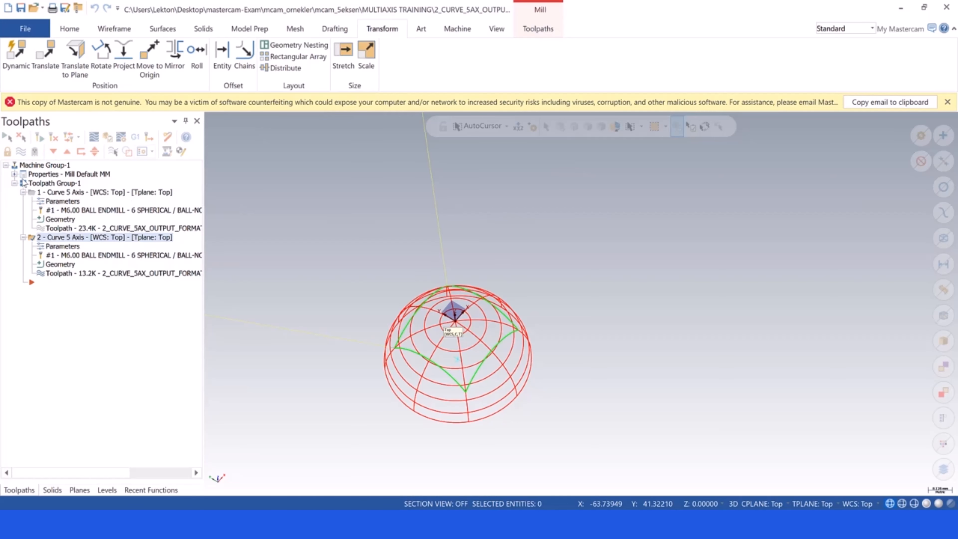
click(108, 136)
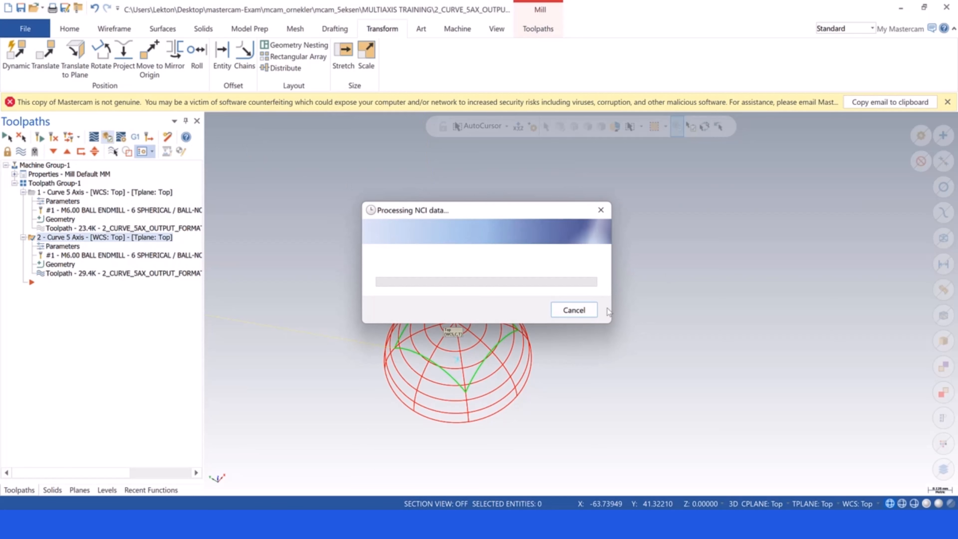
click(574, 311)
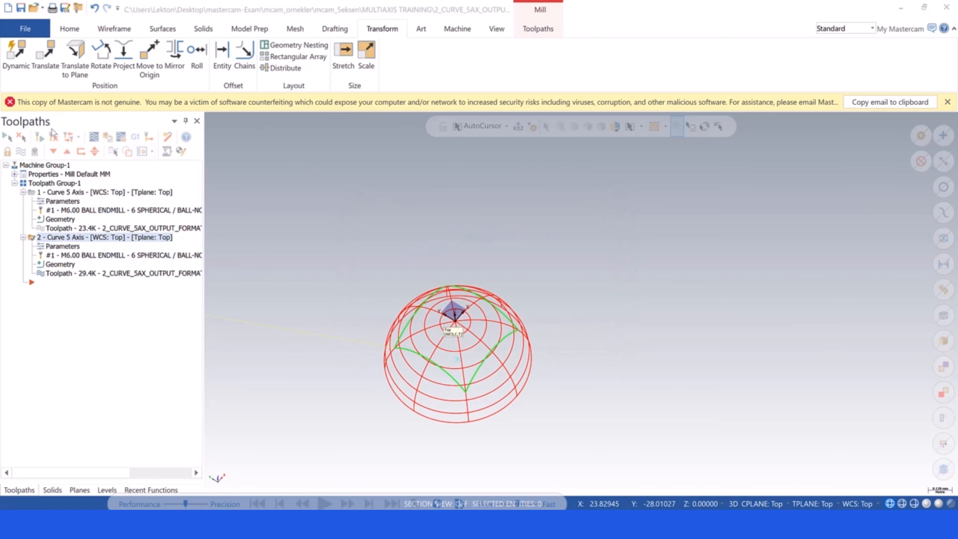
click(95, 138)
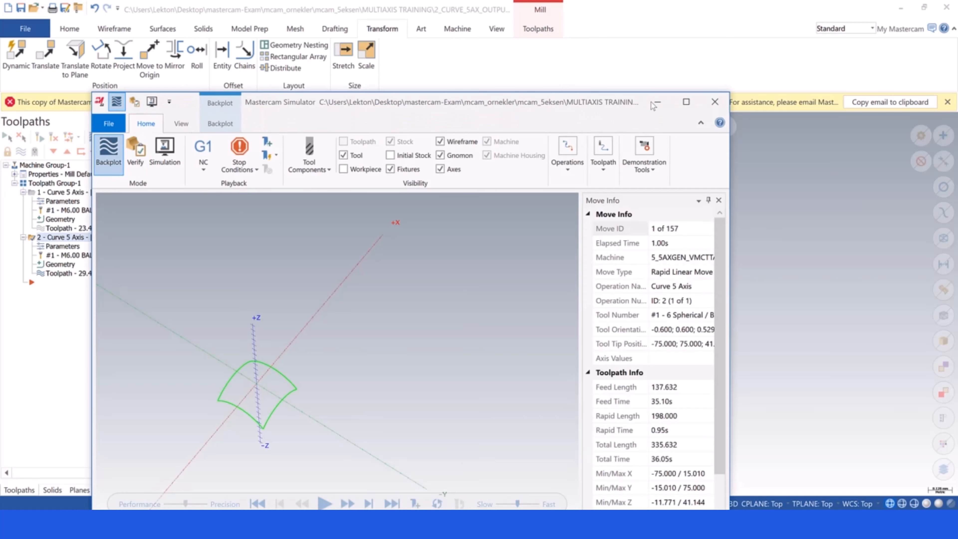
click(711, 104)
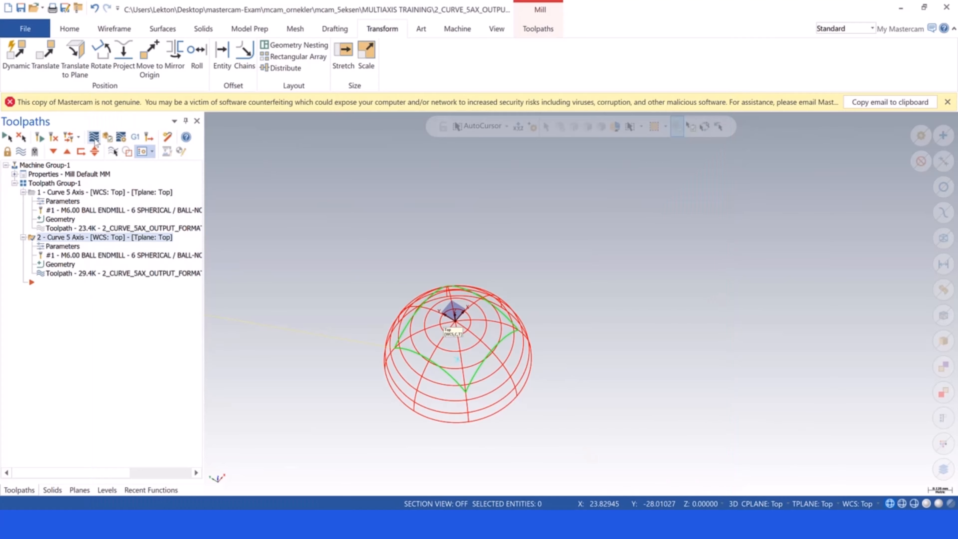
- Backplot the second Curve operation to examine the tool's motion around the whole green curve, and close the backplot
click(94, 137)
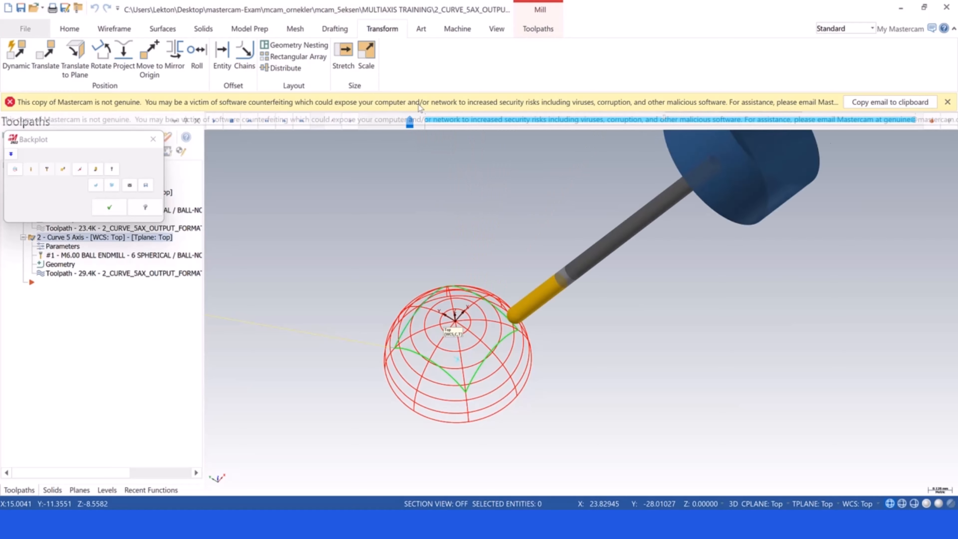
click(110, 208)
- Delete the first Curve operation, and select the remaining one to toggle its toolpath display
right_click(68, 221)
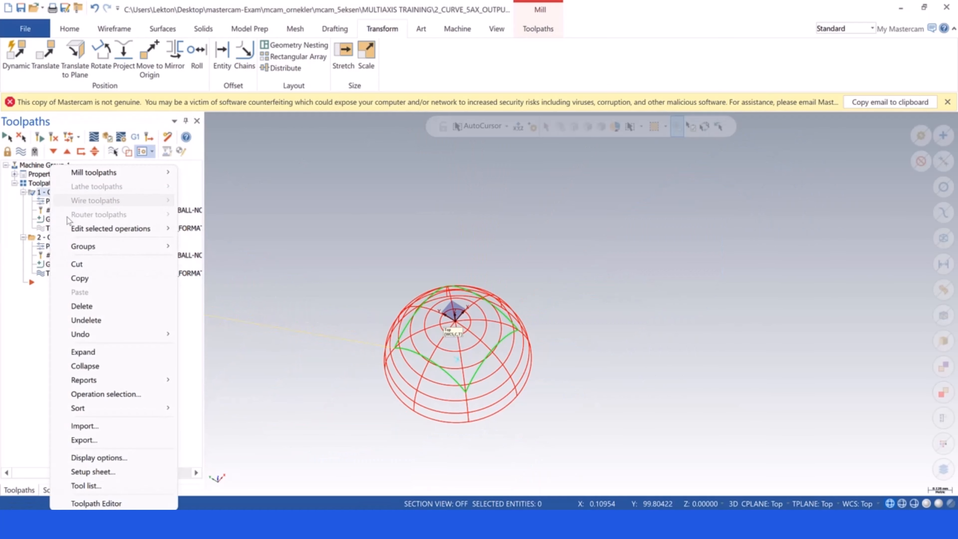
click(84, 306)
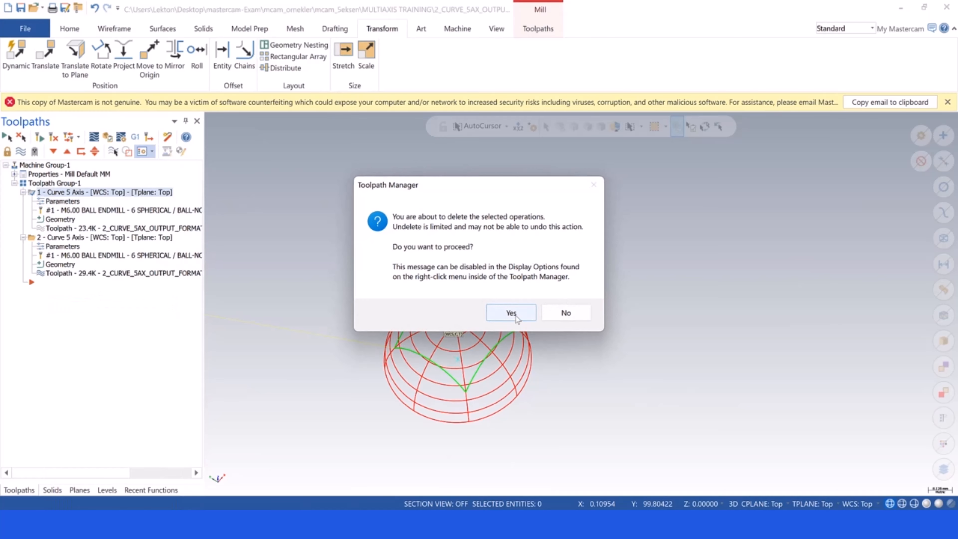
click(512, 313)
click(7, 138)
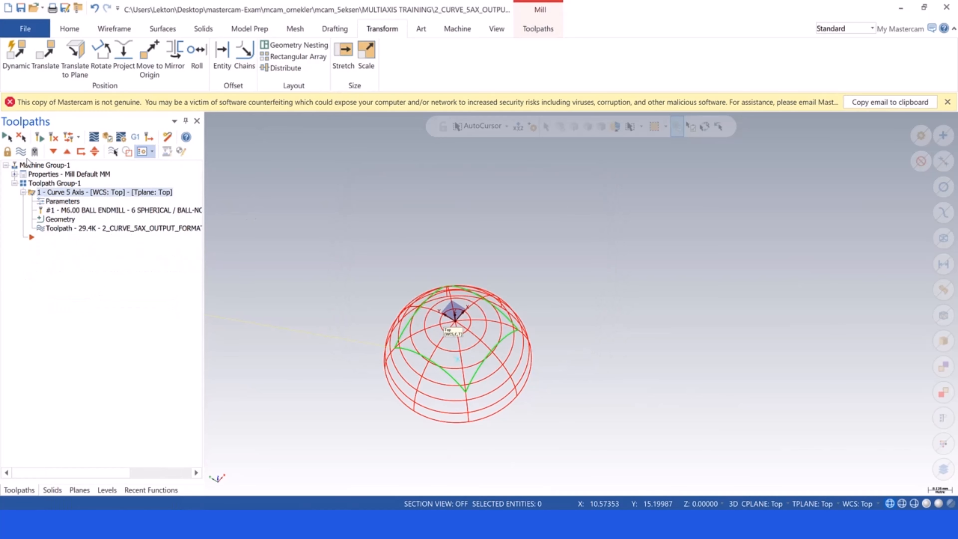
click(20, 151)
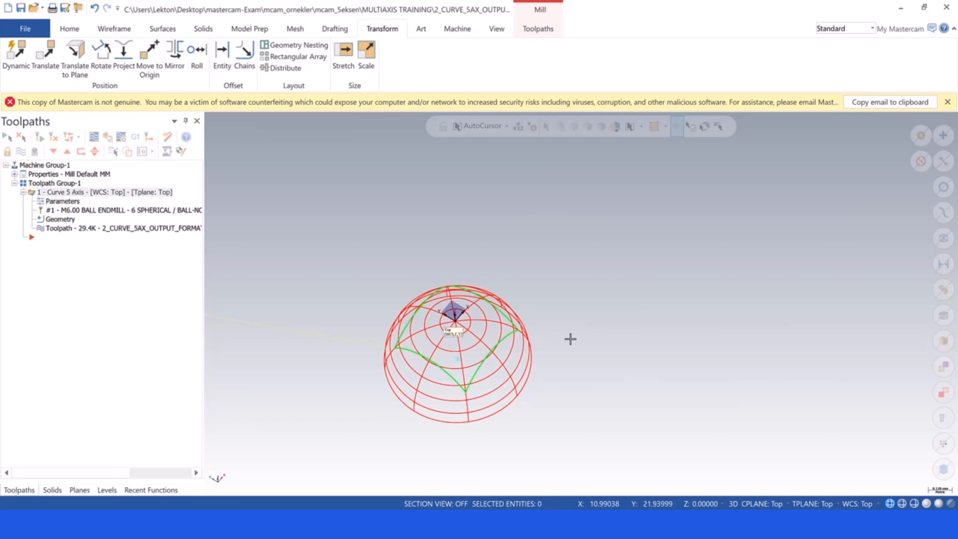
- Review the remaining Curve operation's cut pattern and tool axis control settings, and accept the parameters
scroll(558, 339, down, 3)
mouse_move(554, 351)
middle_down()
mouse_move(583, 293)
mouse_move(564, 336)
middle_up()
scroll(470, 387, up, 3)
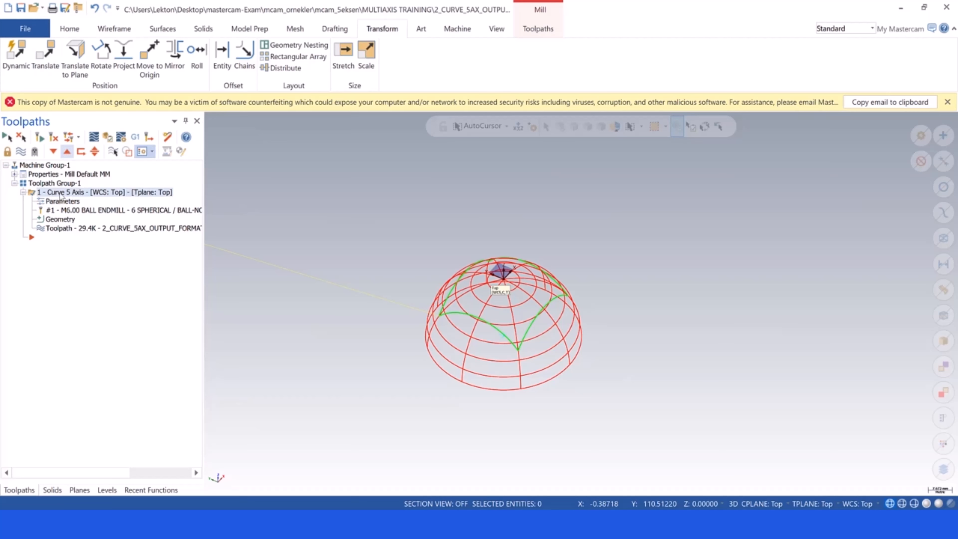
click(52, 201)
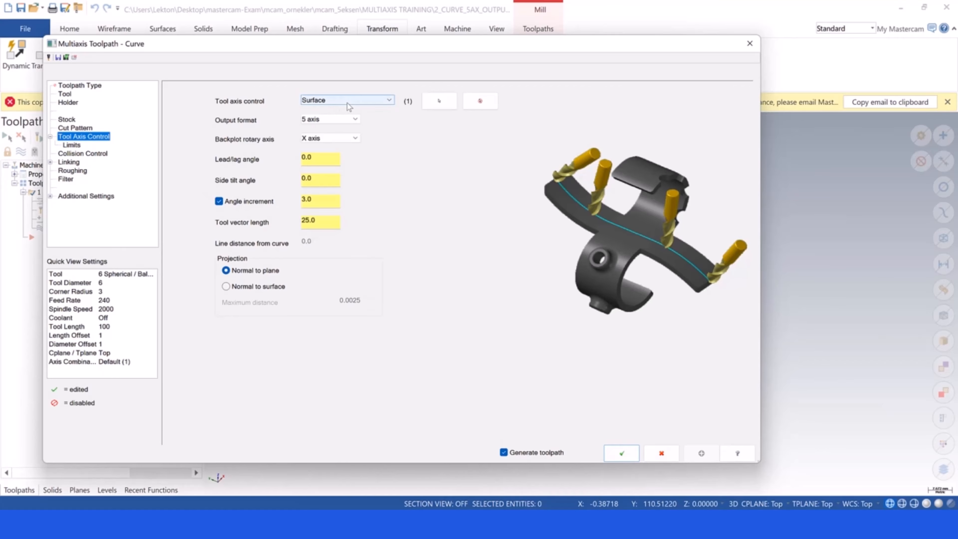
click(69, 129)
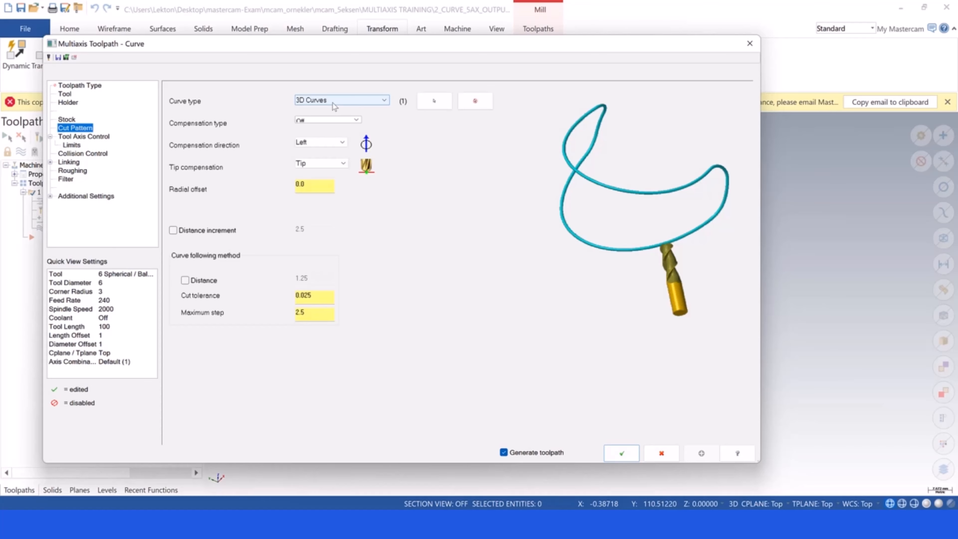
click(80, 137)
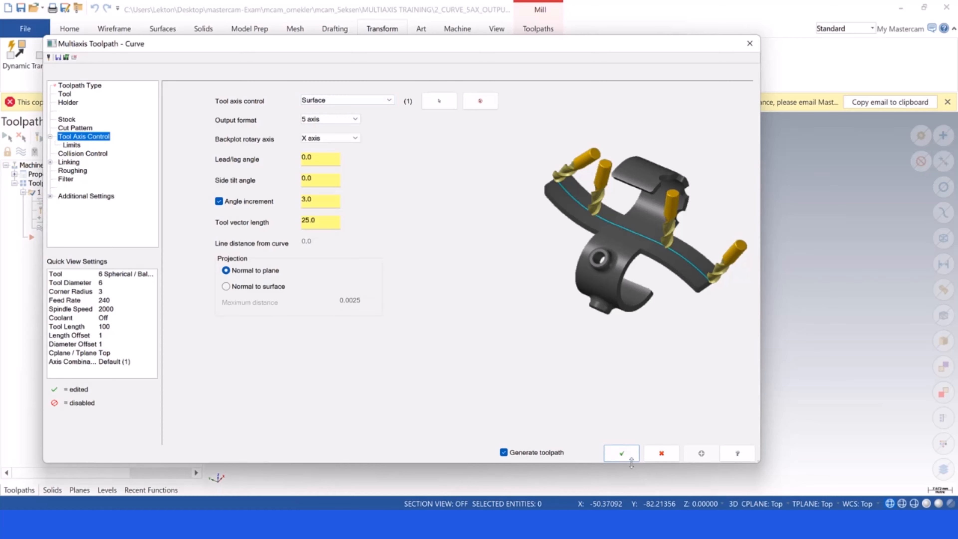
click(618, 456)
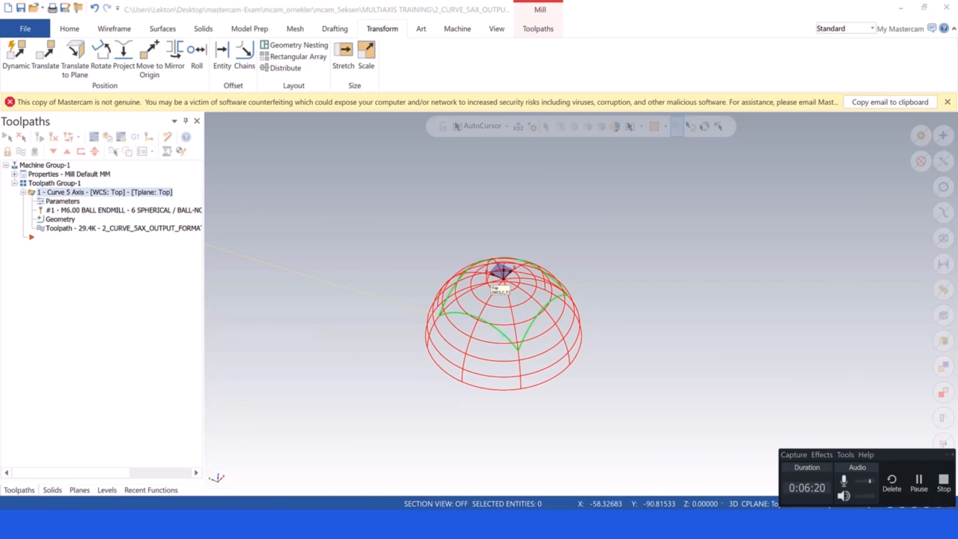
click(919, 482)
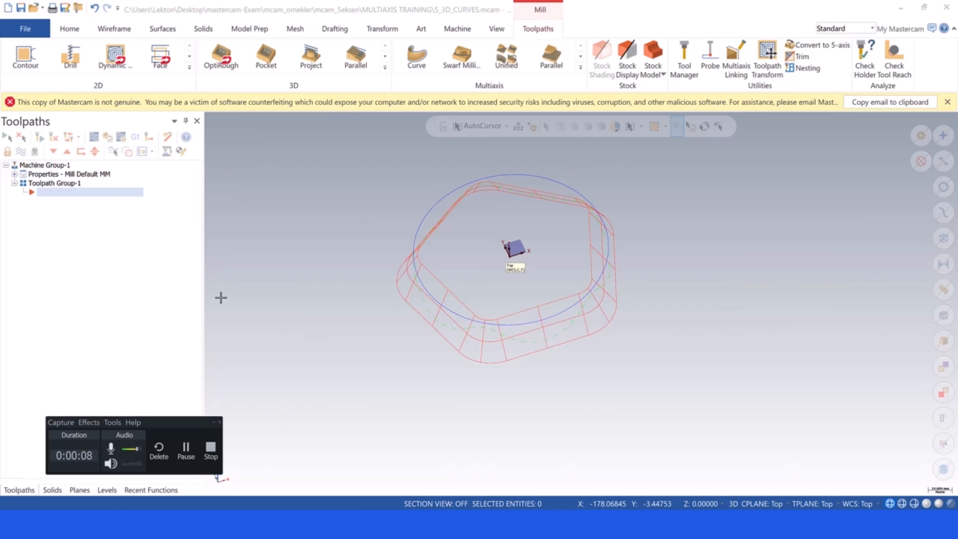
scroll(516, 265, down, 1)
scroll(490, 255, up, 1)
middle_drag(492, 259, 483, 213)
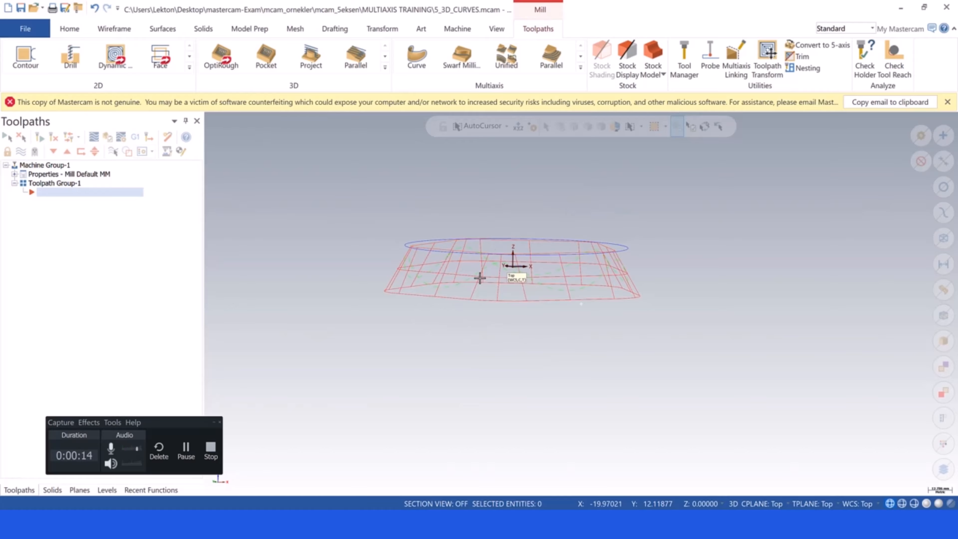
middle_drag(409, 282, 415, 279)
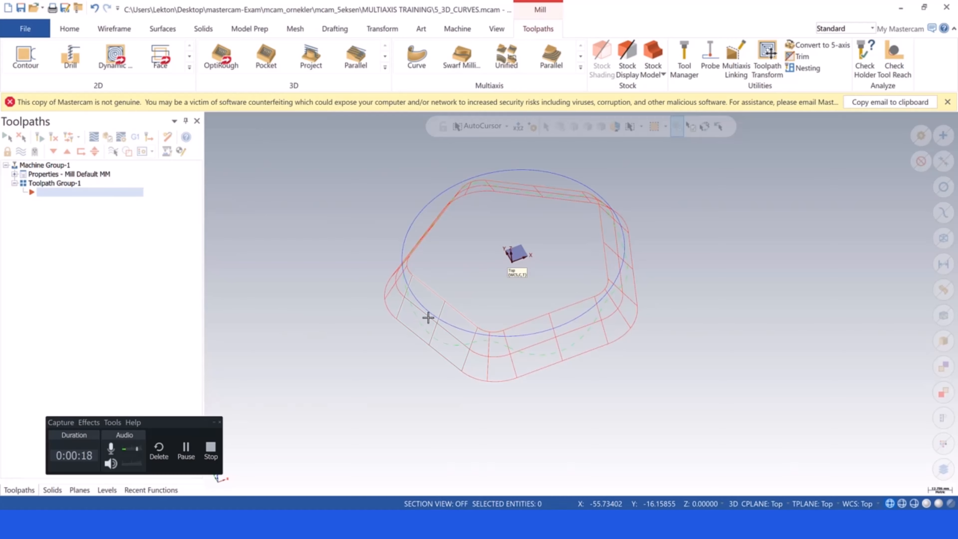
scroll(427, 317, down, 2)
middle_drag(393, 255, 406, 226)
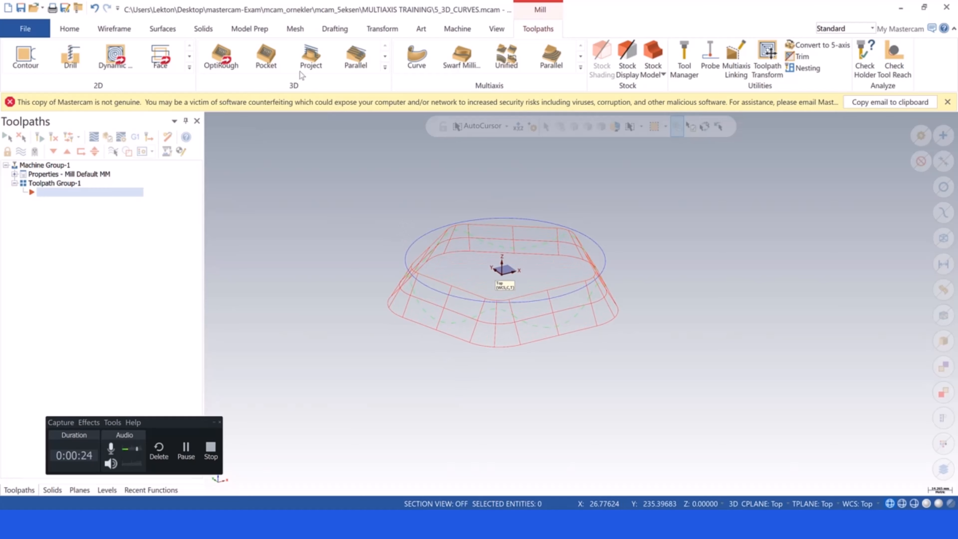
- Try moving all geometry to the origin from a point on the blue circle, and undo the move
click(383, 30)
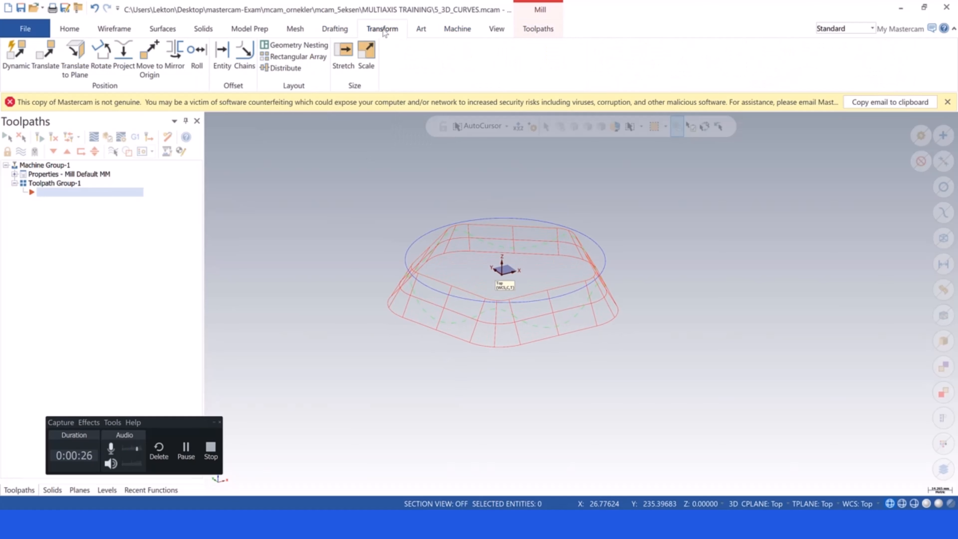
click(143, 57)
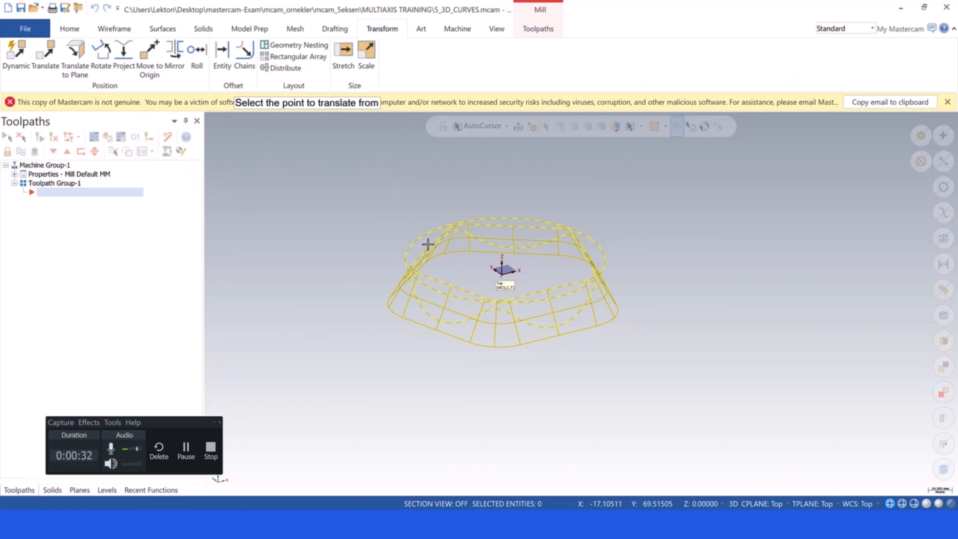
middle_drag(500, 270, 503, 215)
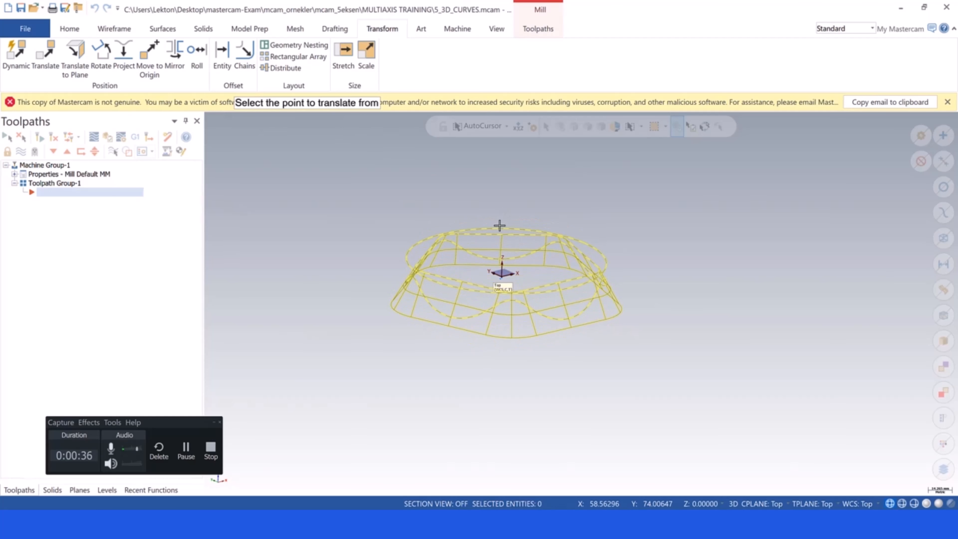
middle_drag(491, 263, 427, 282)
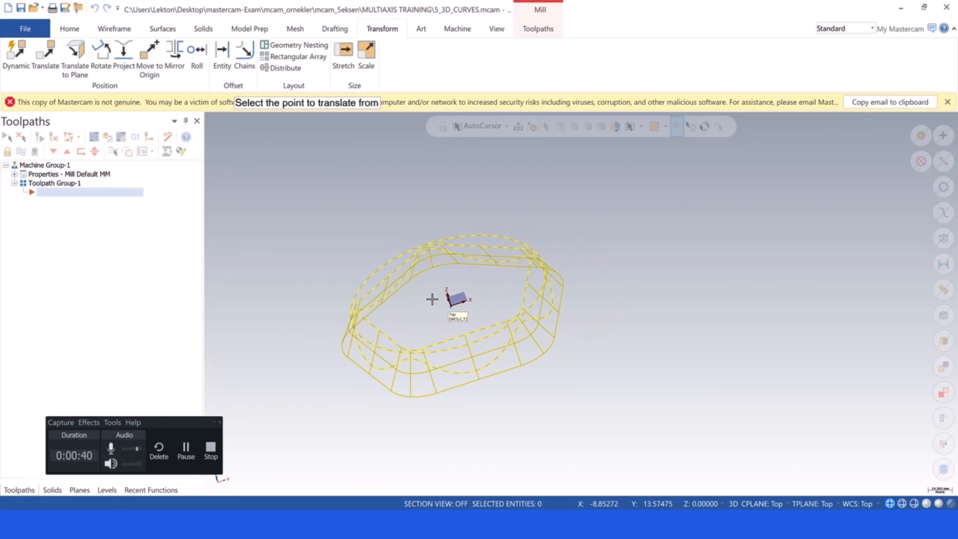
click(375, 270)
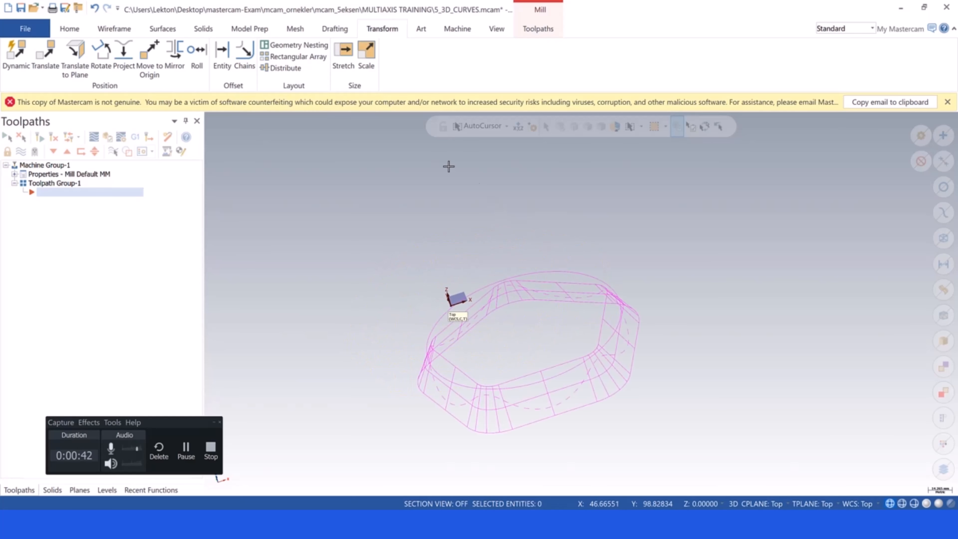
click(95, 7)
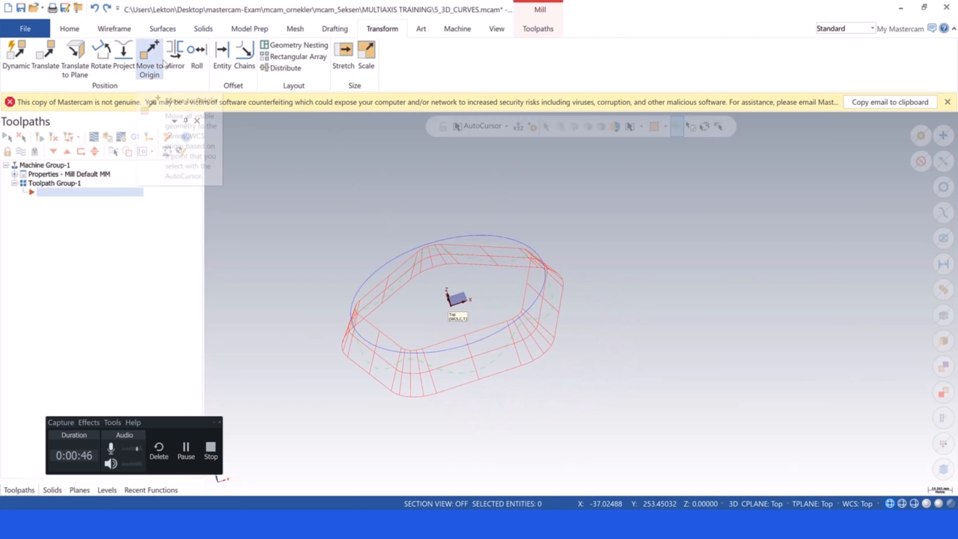
- Try moving all geometry to the origin with the existing origin as the base point, and clear the circle selection
click(149, 55)
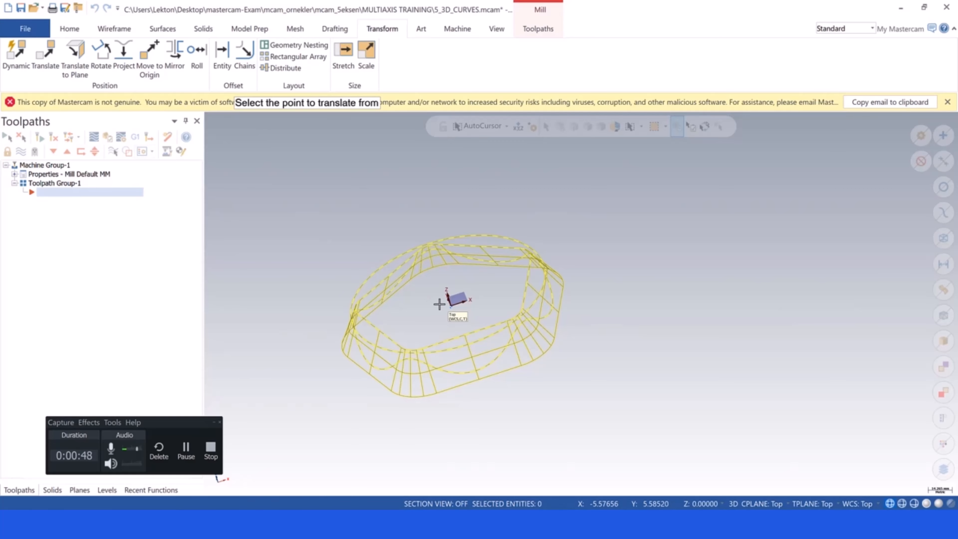
click(454, 307)
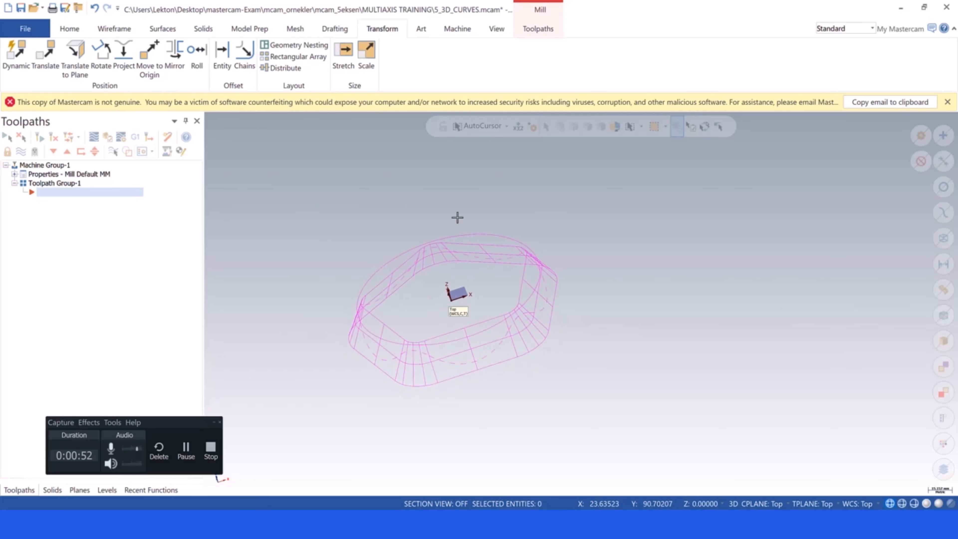
middle_drag(489, 210, 351, 244)
click(350, 244)
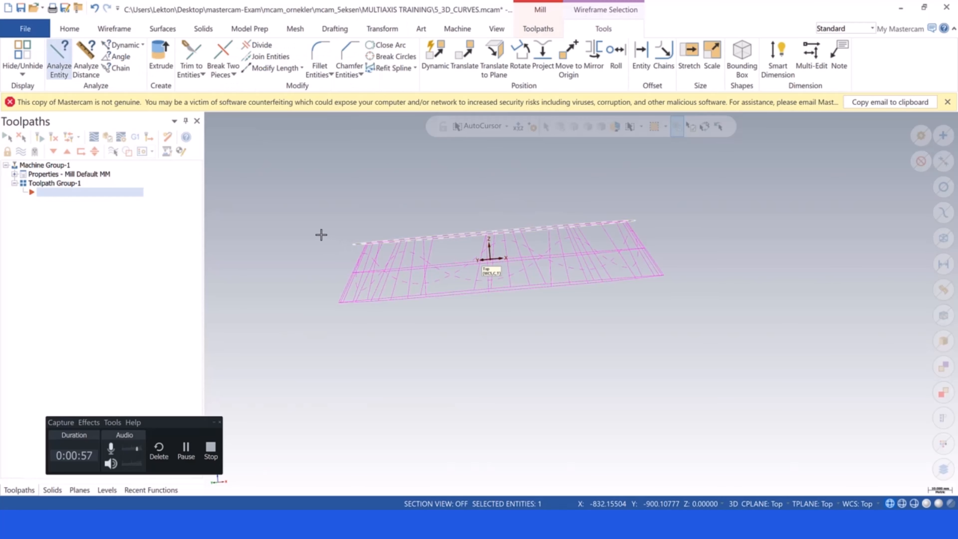
key(Escape)
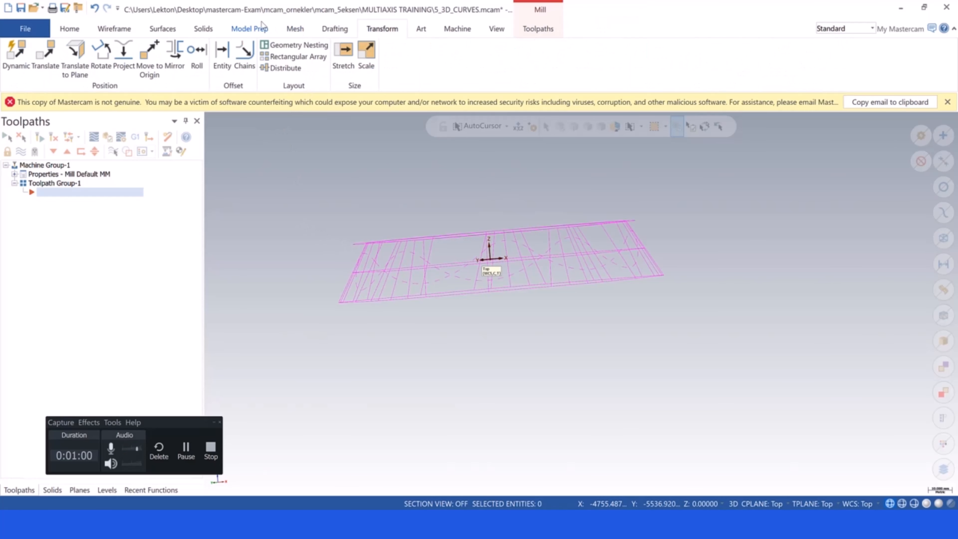
click(150, 51)
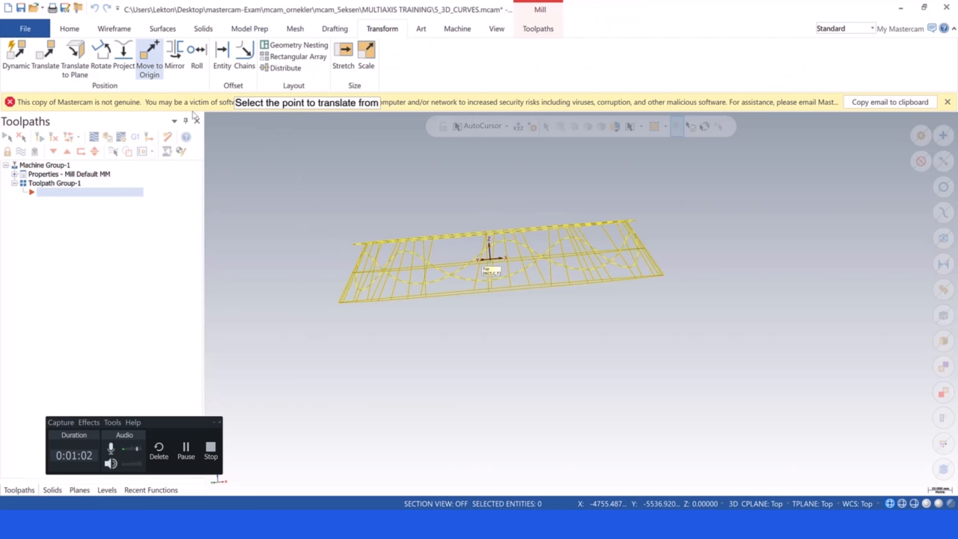
mouse_move(349, 238)
middle_down()
mouse_move(335, 252)
mouse_move(337, 241)
middle_up()
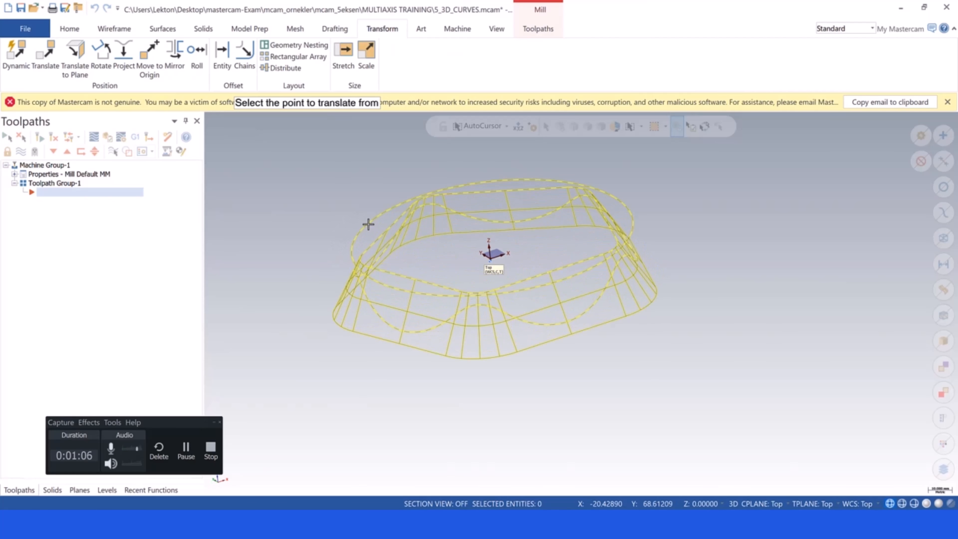
scroll(489, 249, down, 2)
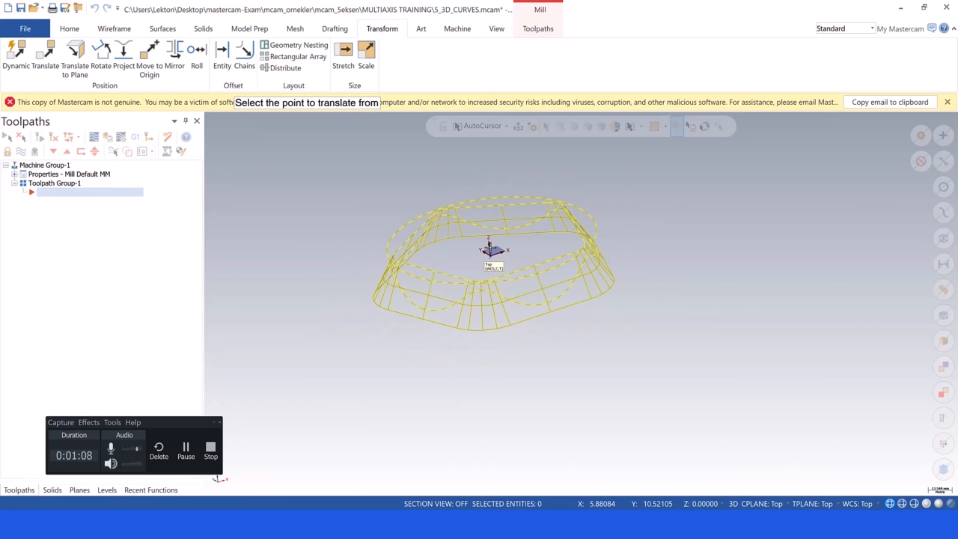
scroll(488, 243, up, 5)
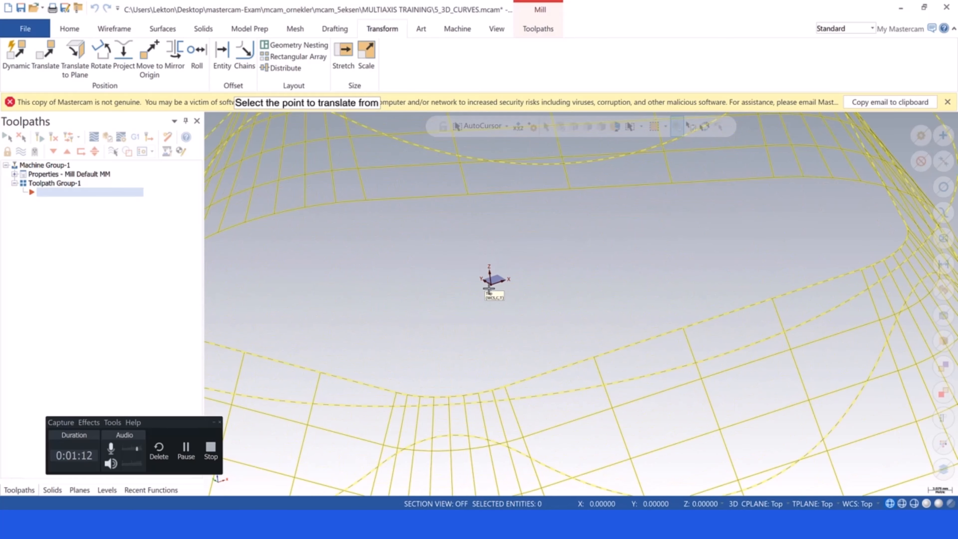
scroll(497, 234, down, 1)
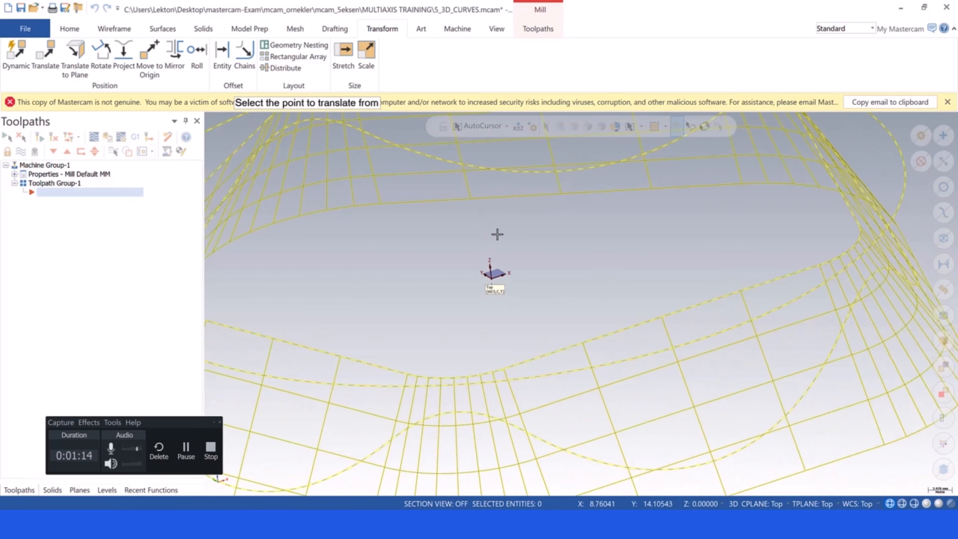
scroll(503, 260, down, 3)
key(Escape)
- Analyze the blue circle's arc properties, and close the analysis
click(309, 211)
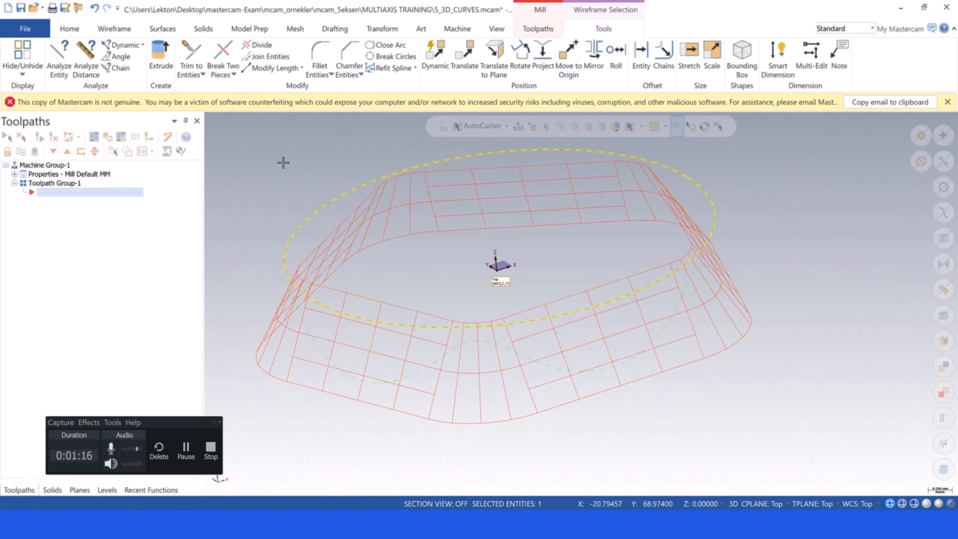
click(68, 33)
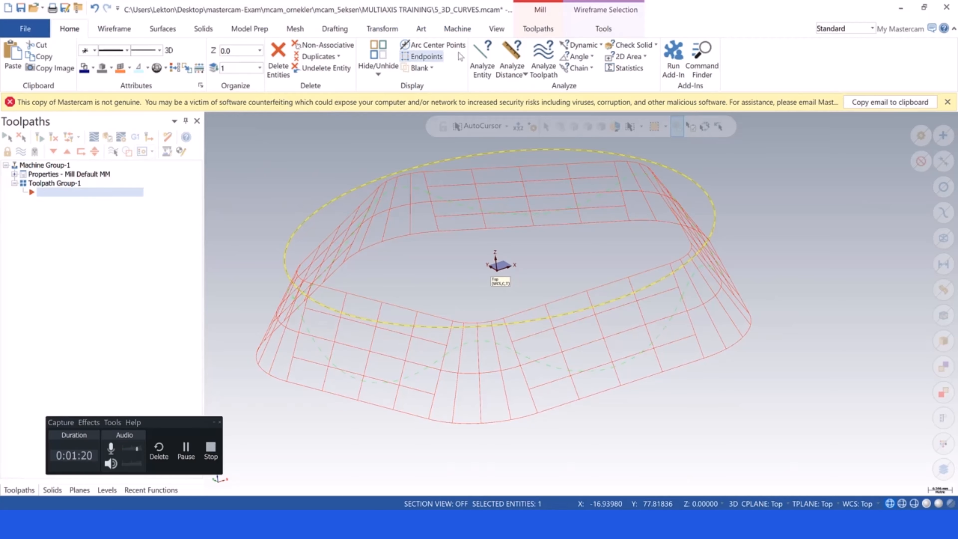
click(482, 57)
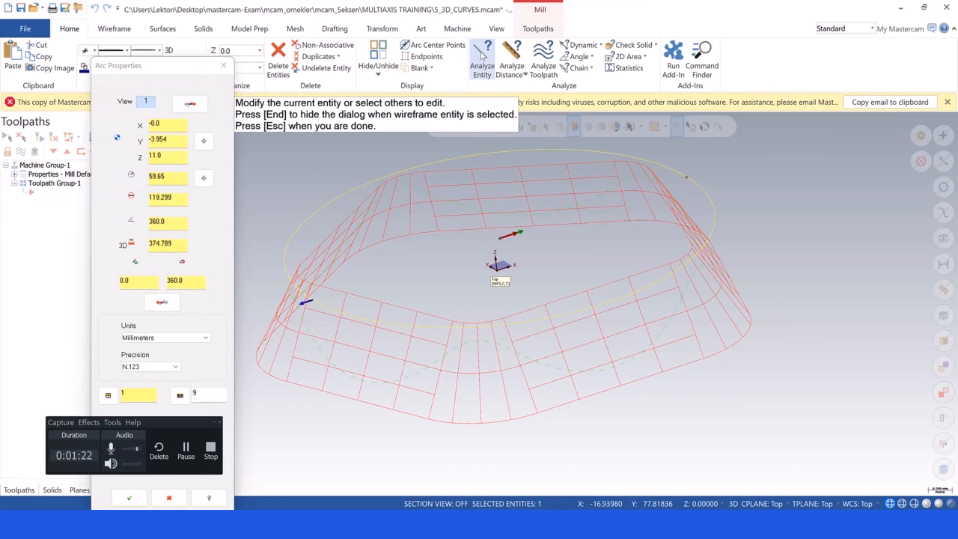
key(Escape)
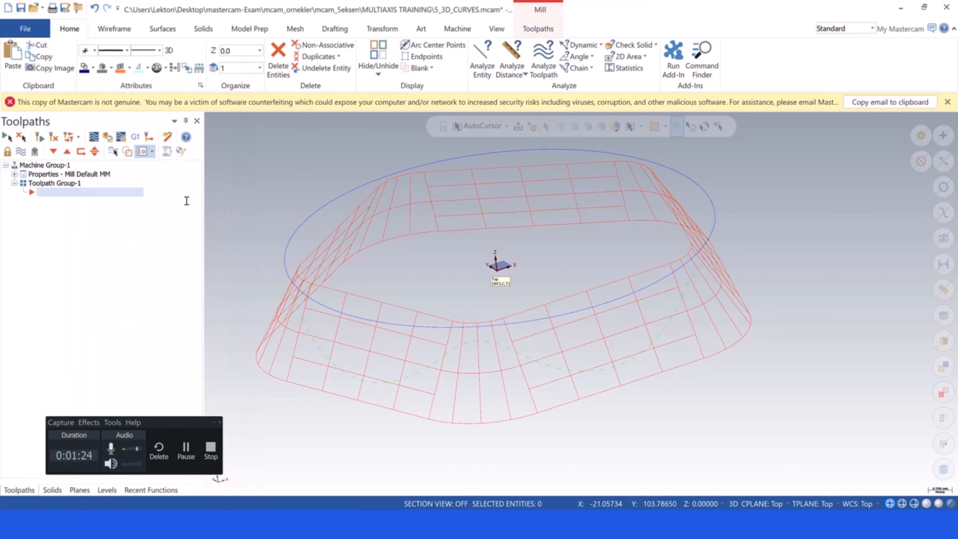
- Create a rectangular bounding box around all the surfaces and curves of the part
scroll(475, 255, down, 2)
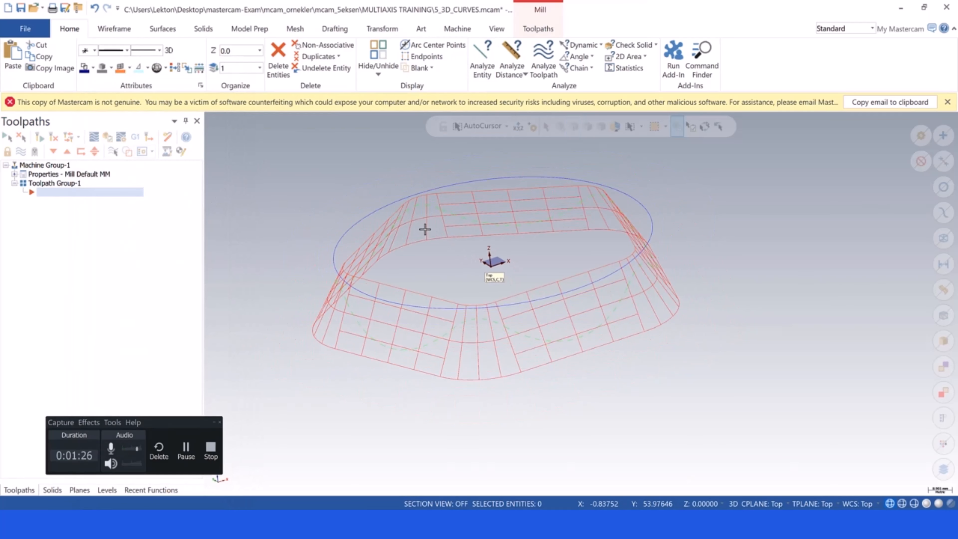
scroll(423, 229, down, 1)
click(170, 29)
click(107, 31)
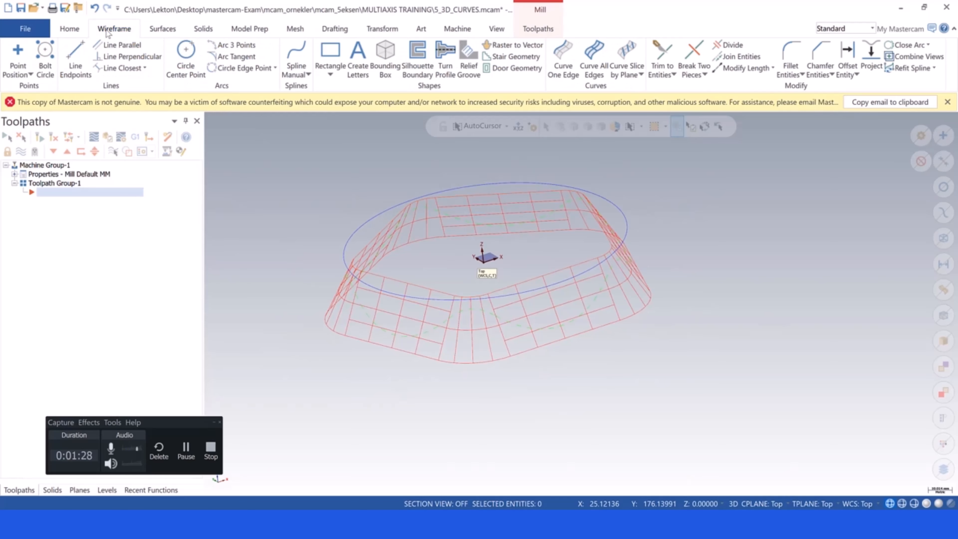
click(392, 54)
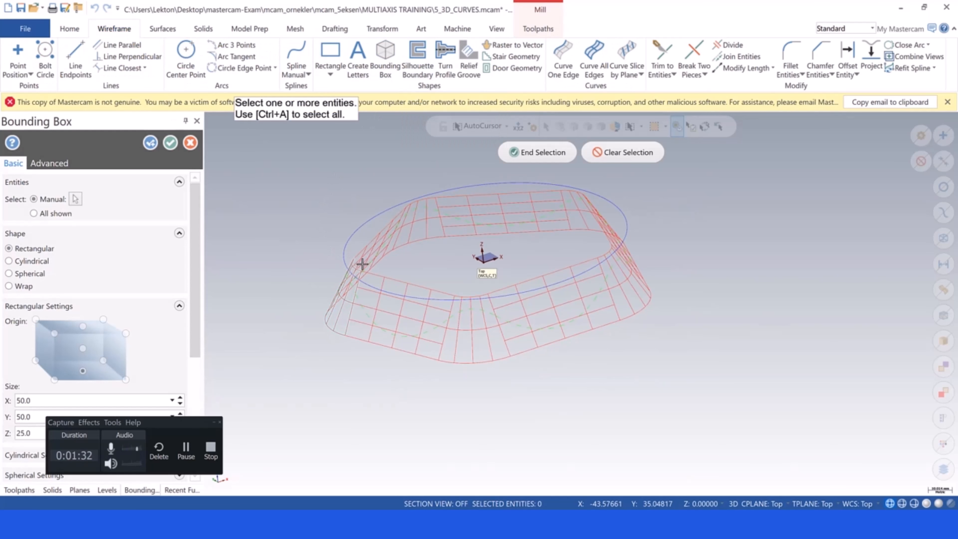
scroll(430, 267, down, 2)
drag(309, 175, 725, 392)
key(Return)
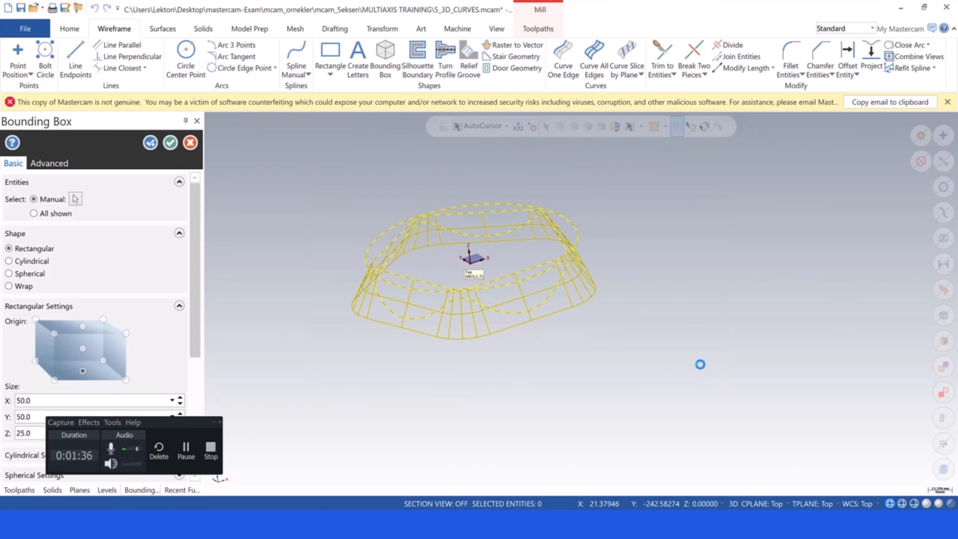
click(733, 504)
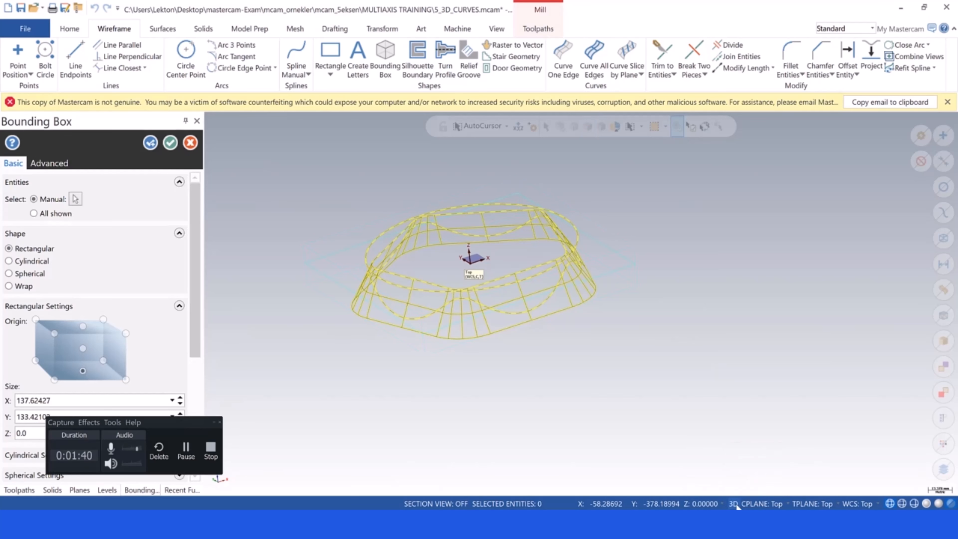
click(170, 143)
- Draw a diagonal line between two opposite corners of the bounding box's top face
click(75, 60)
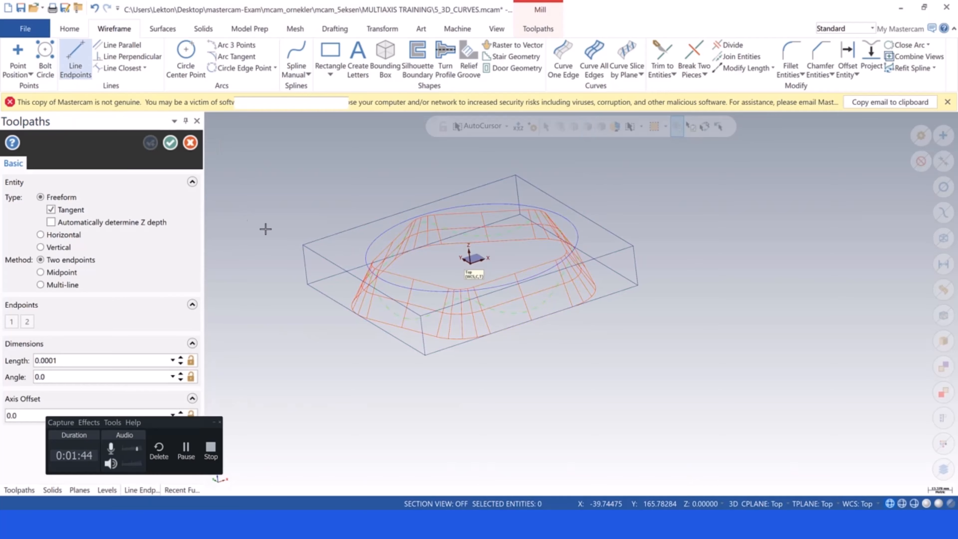
click(303, 245)
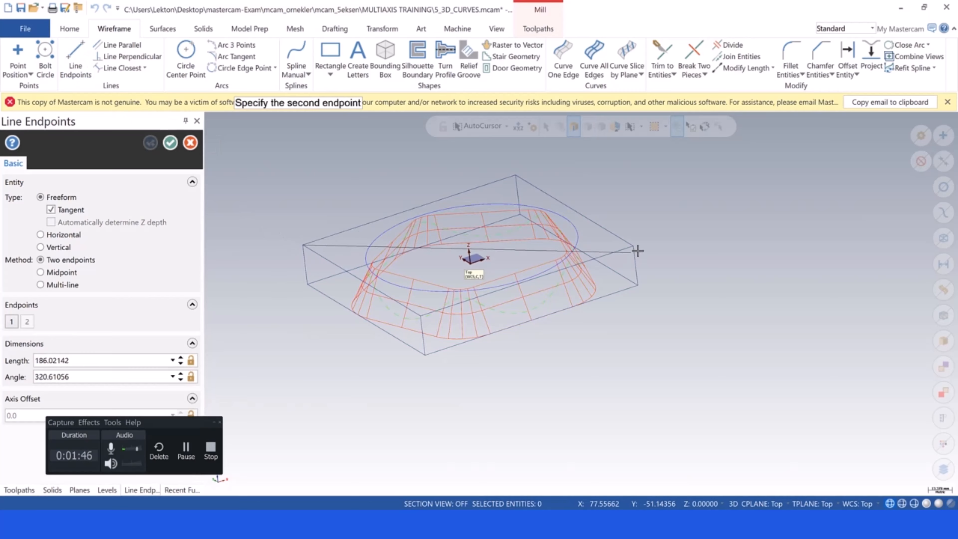
click(633, 245)
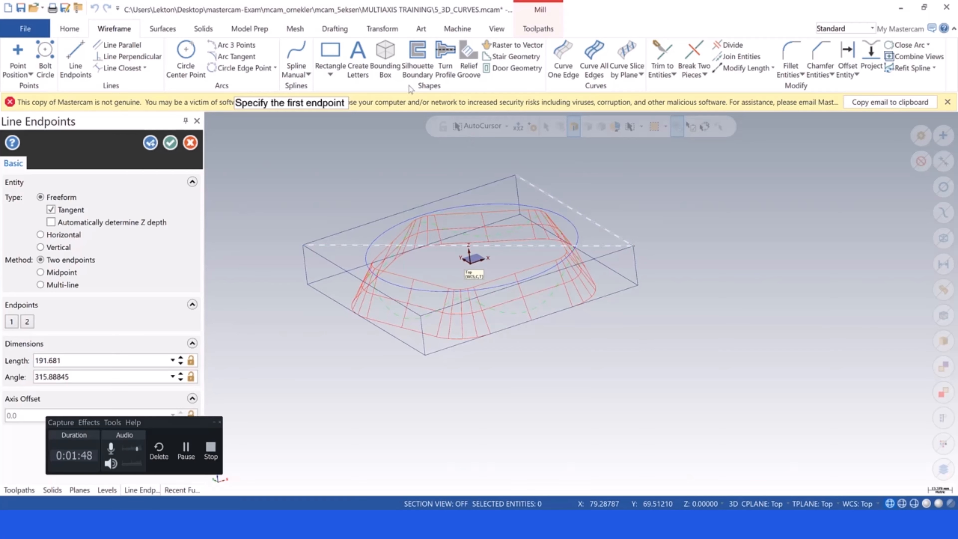
key(Escape)
- Move all geometry to the origin from the midpoint of the bounding box's top diagonal, and clear the transform result colours
click(382, 30)
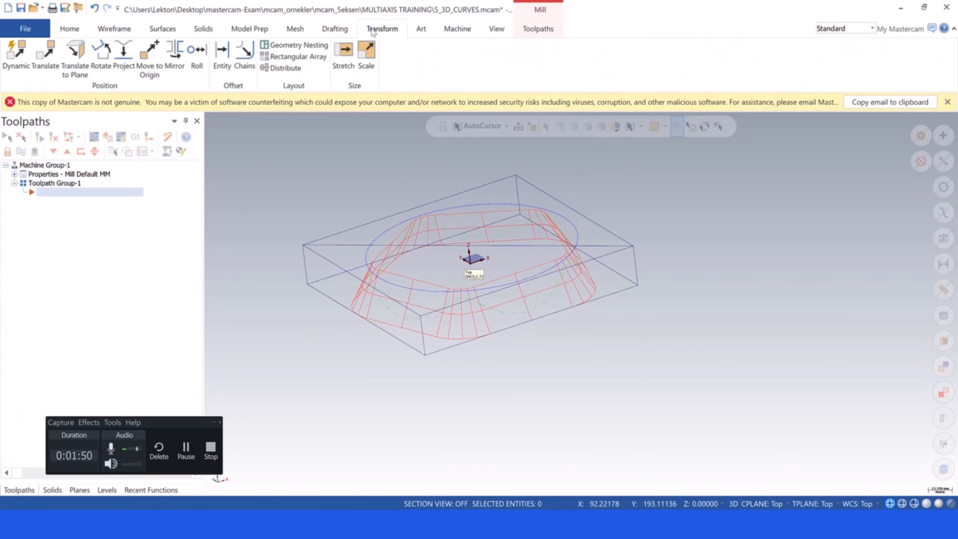
click(148, 55)
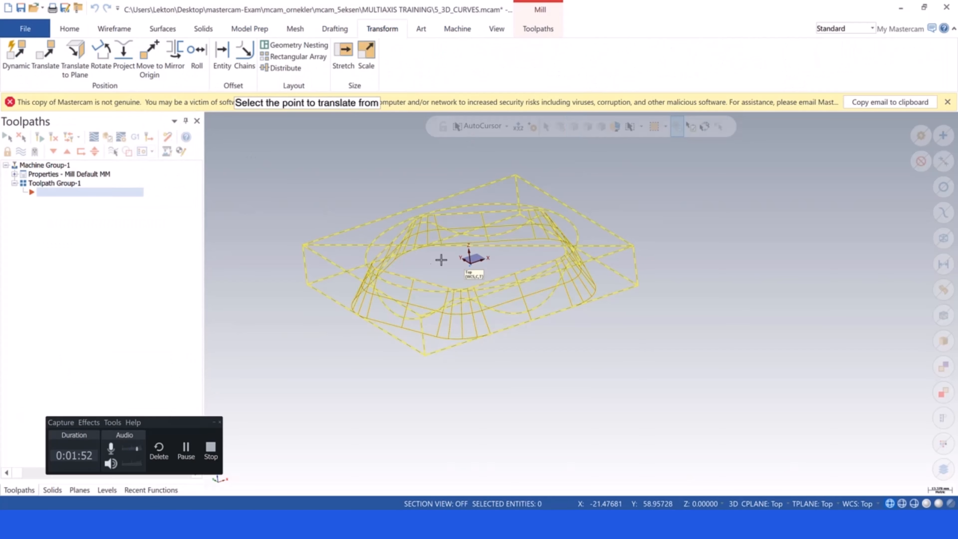
click(469, 247)
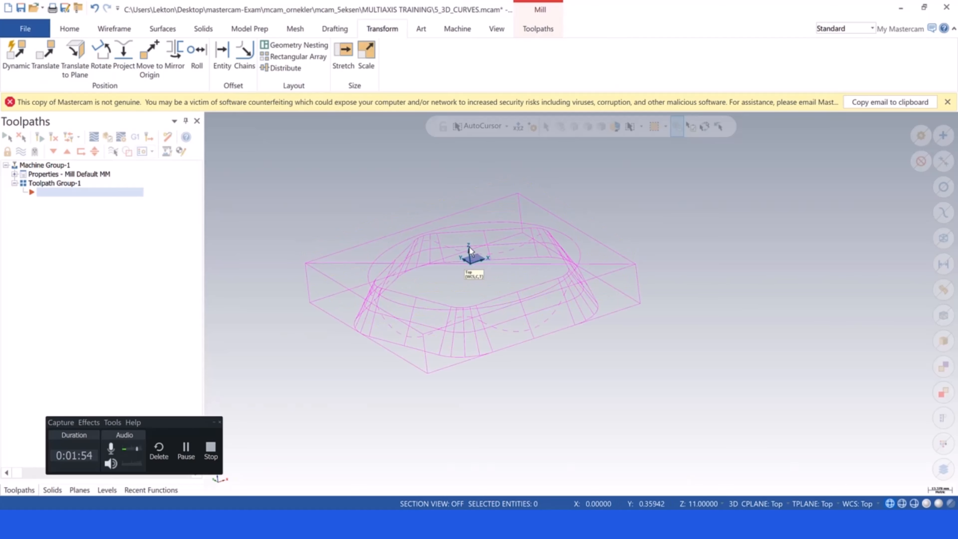
right_click(319, 173)
click(357, 163)
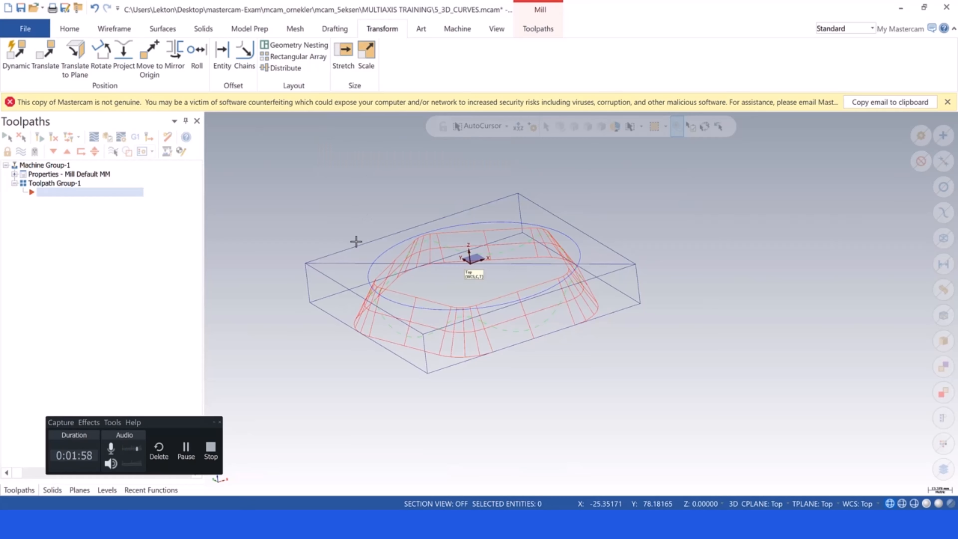
- Delete all edge lines of the bounding box together with the diagonal line across its top face
click(338, 264)
click(331, 256)
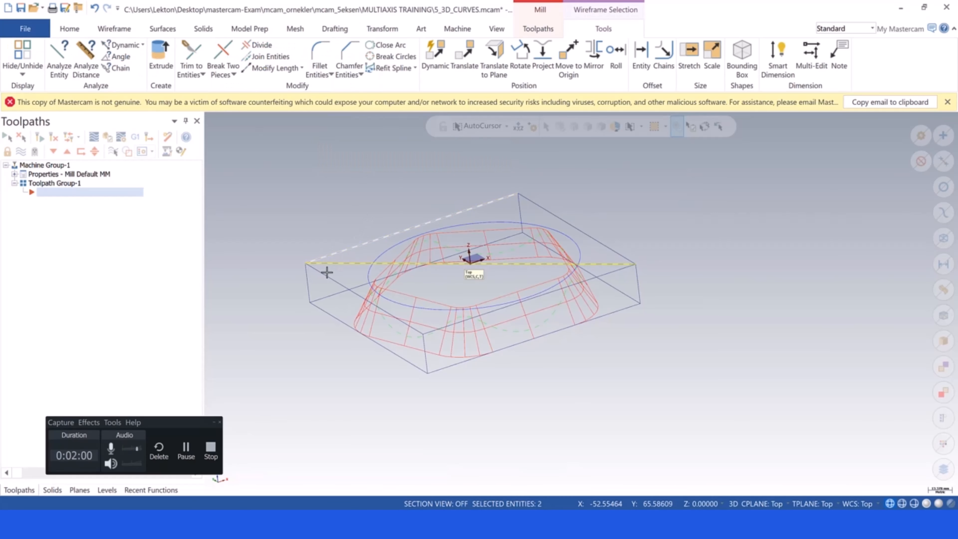
click(312, 284)
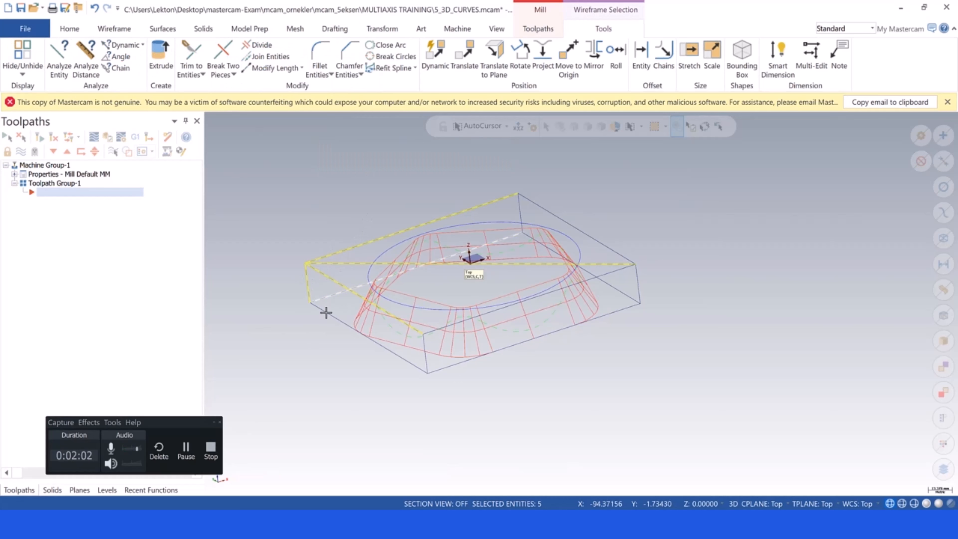
click(326, 312)
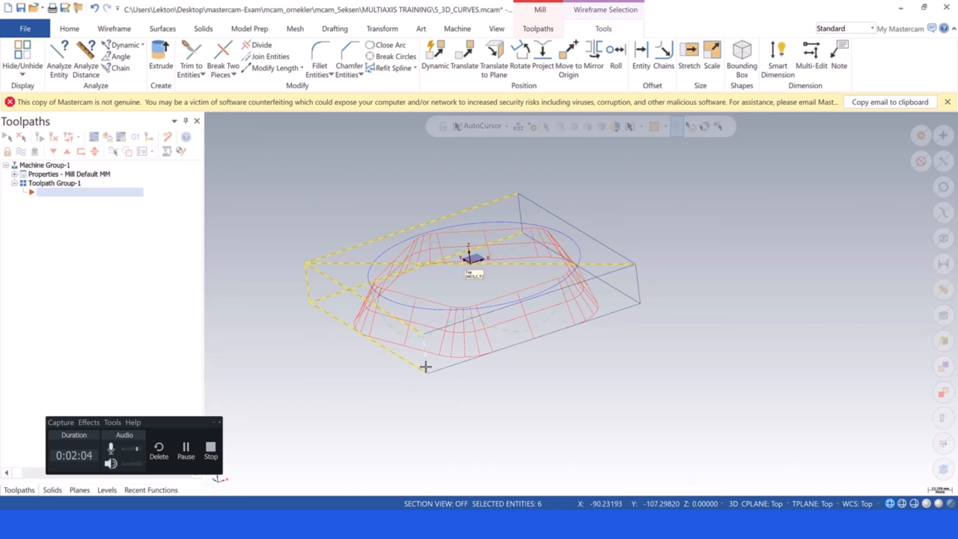
click(439, 329)
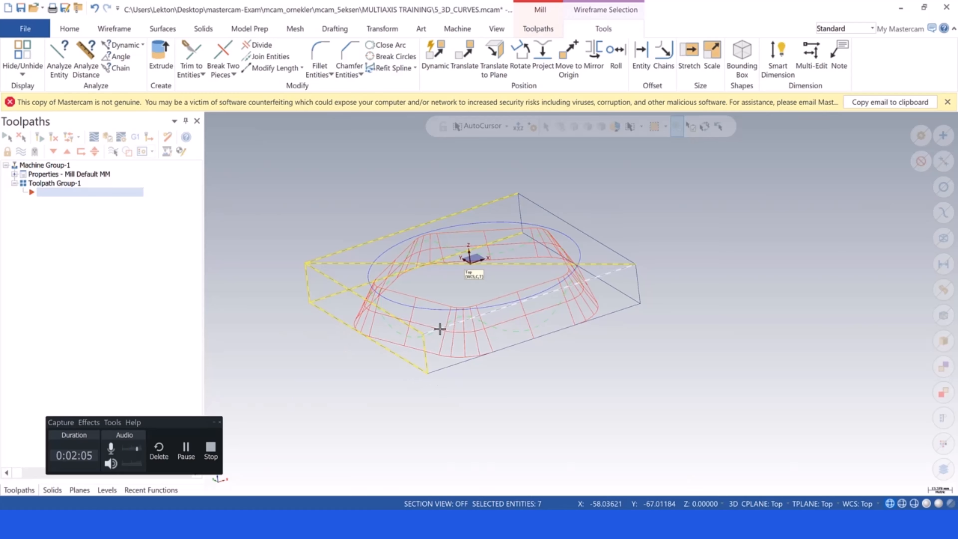
click(453, 365)
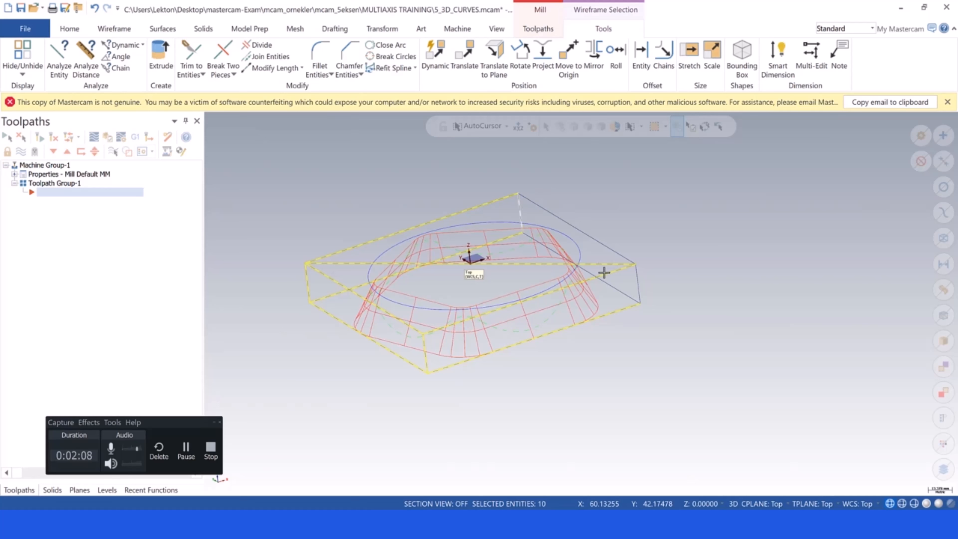
click(618, 257)
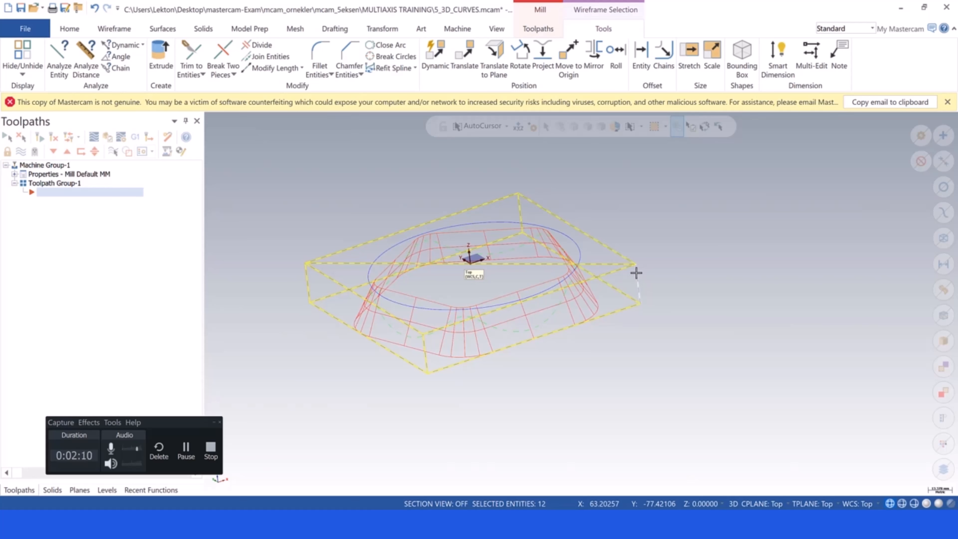
key(Delete)
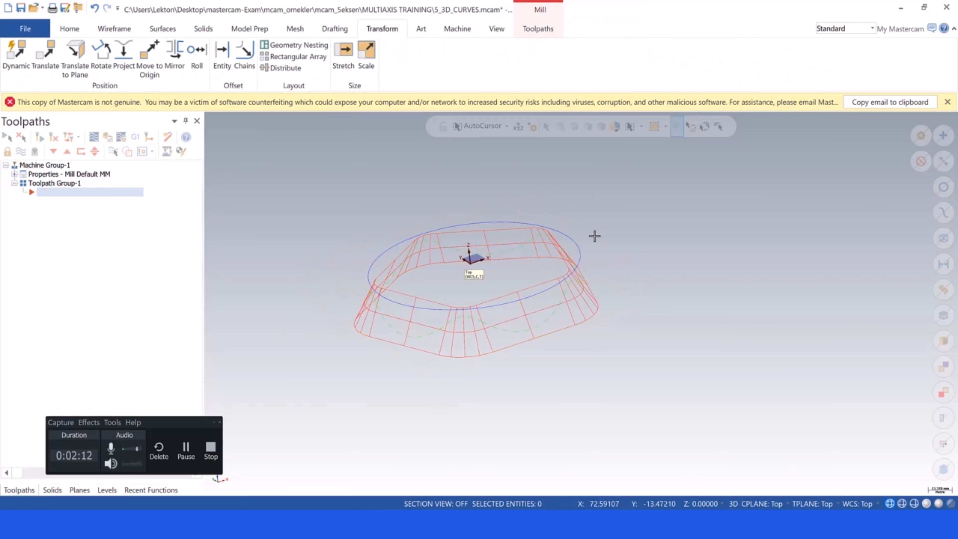
- Delete the blue circle around the upper part of the surfaces
middle_drag(594, 236, 590, 253)
middle_drag(554, 208, 395, 225)
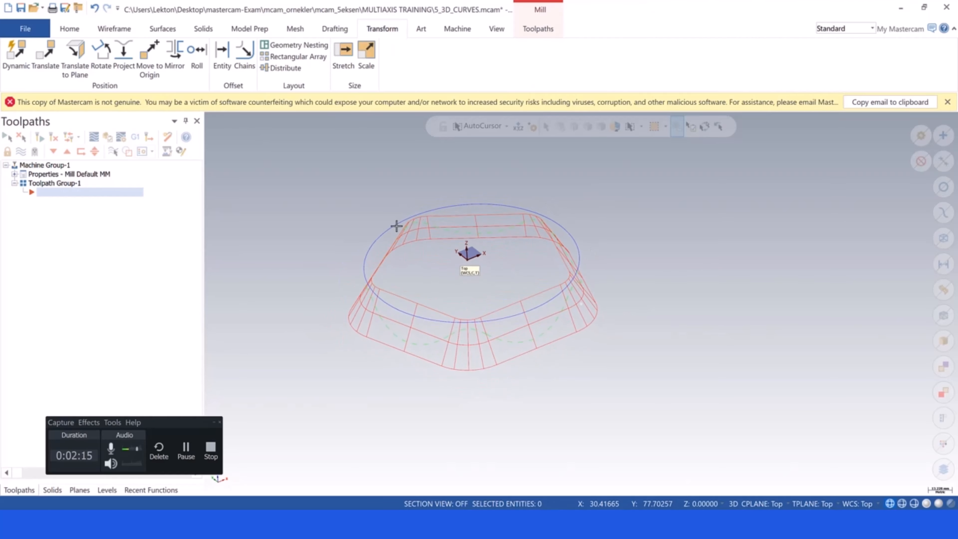
click(375, 237)
key(Delete)
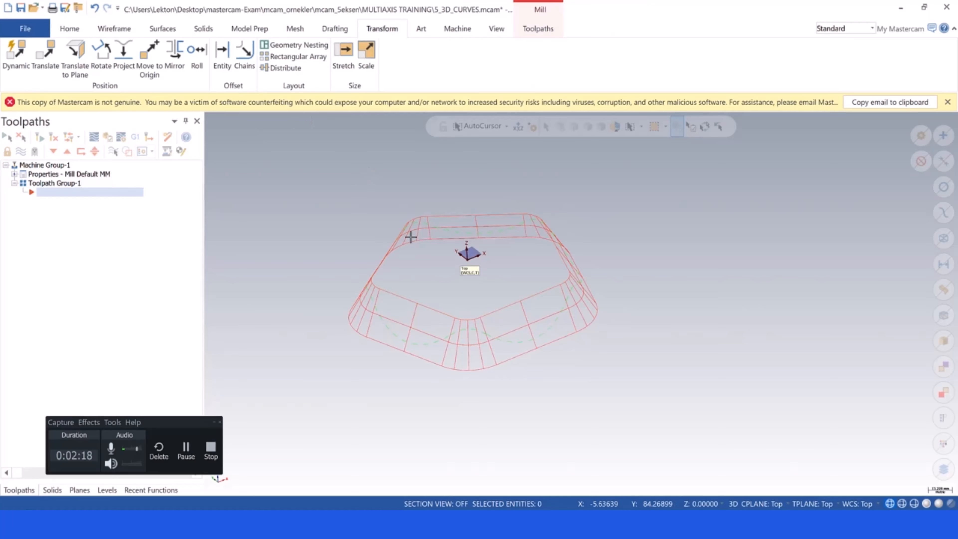
- Start a multiaxis Curve pattern toolpath in Toolpath Group-1
scroll(425, 255, up, 3)
scroll(425, 257, down, 4)
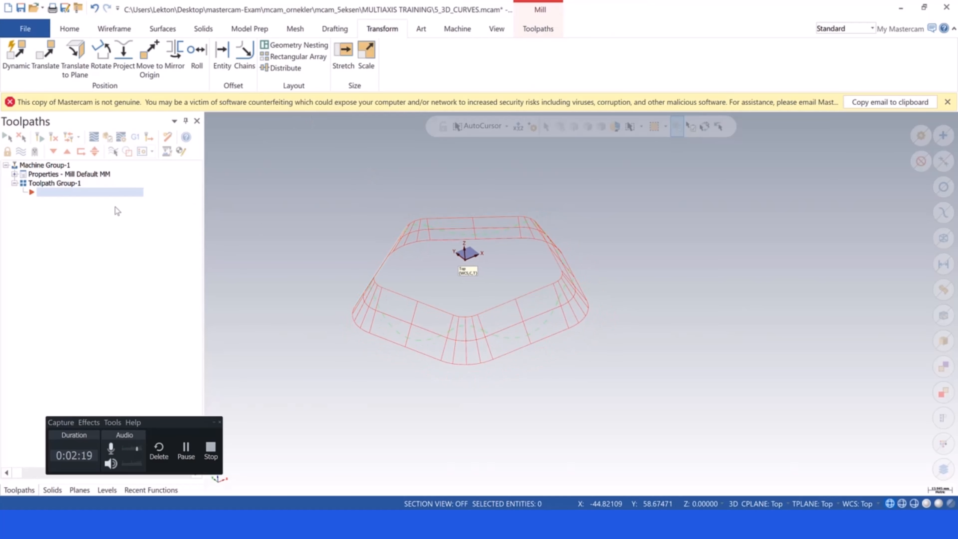
right_click(57, 192)
mouse_move(154, 178)
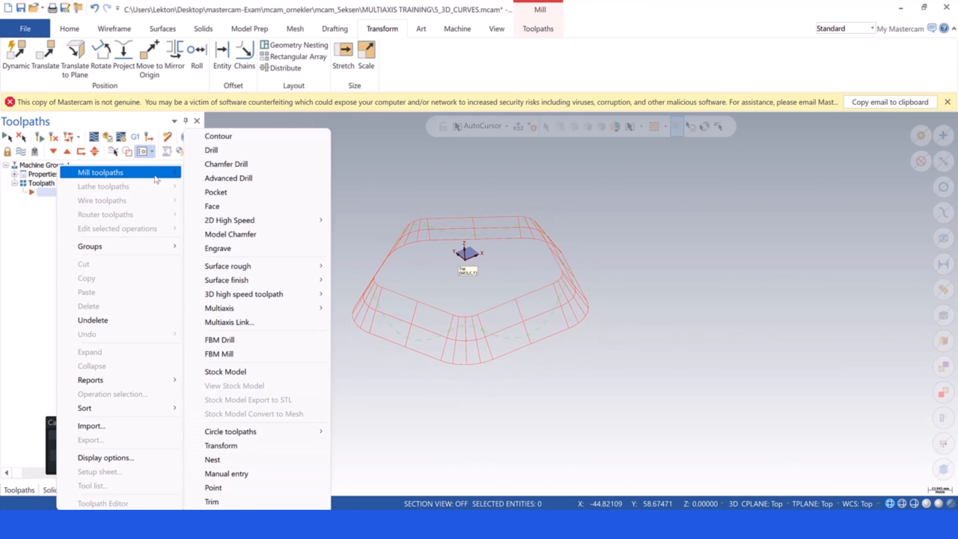
mouse_move(274, 307)
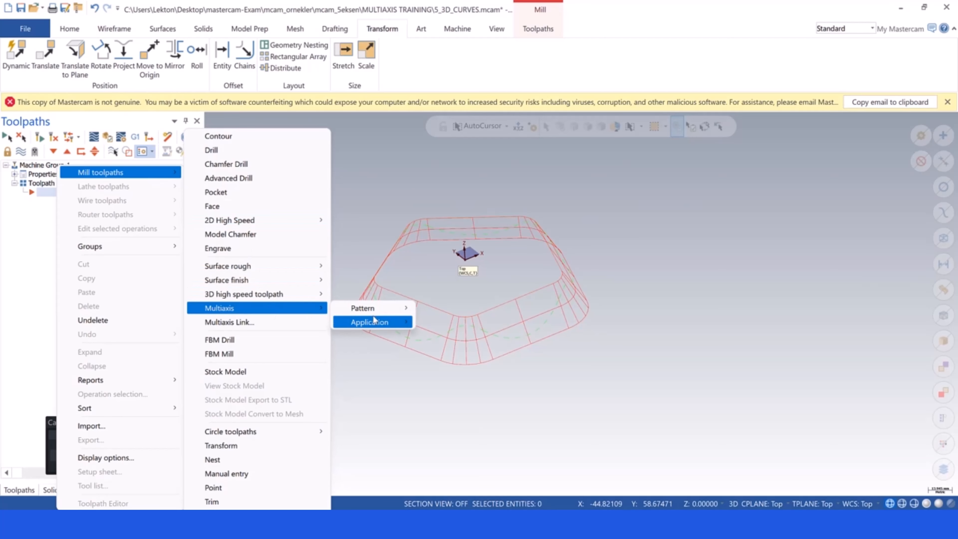
mouse_move(368, 307)
click(448, 312)
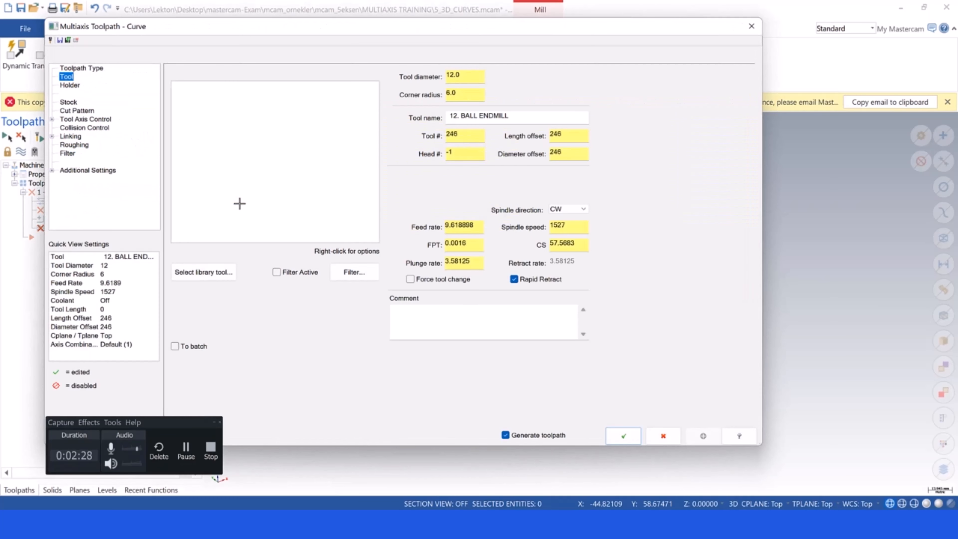
- Create a flat endmill with a 6 mm cutting diameter, and set its feed per tooth to 0.15 and cutting speed to 120
right_click(212, 121)
click(251, 137)
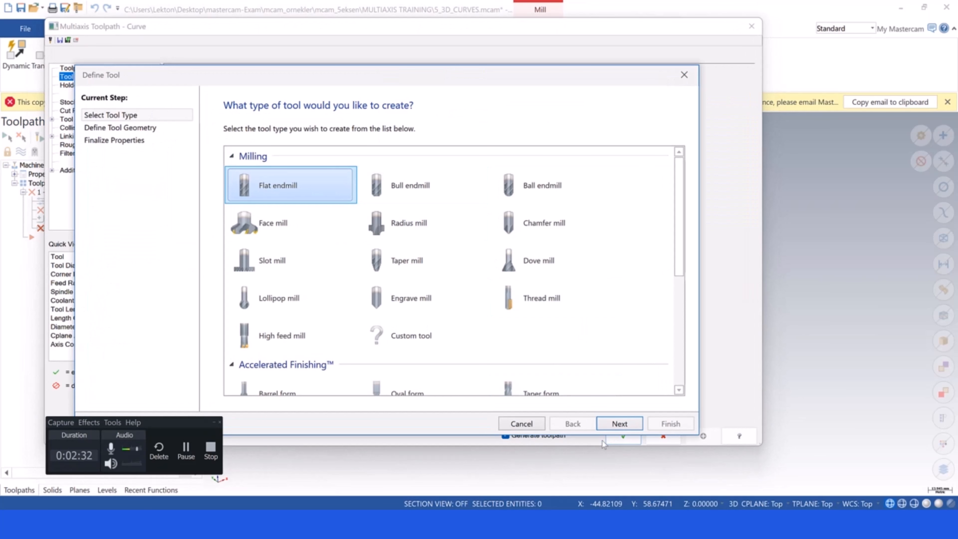
click(620, 423)
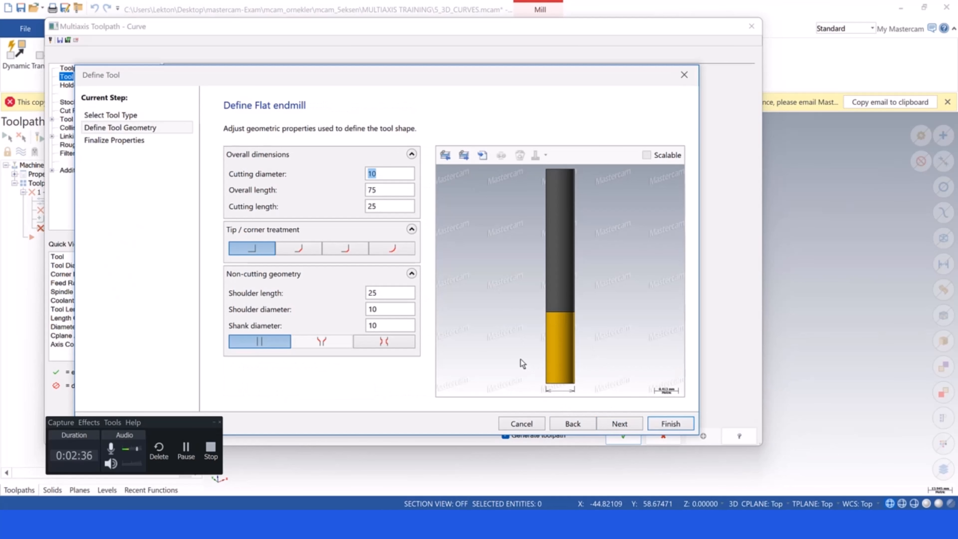
text(6)
click(612, 425)
click(665, 423)
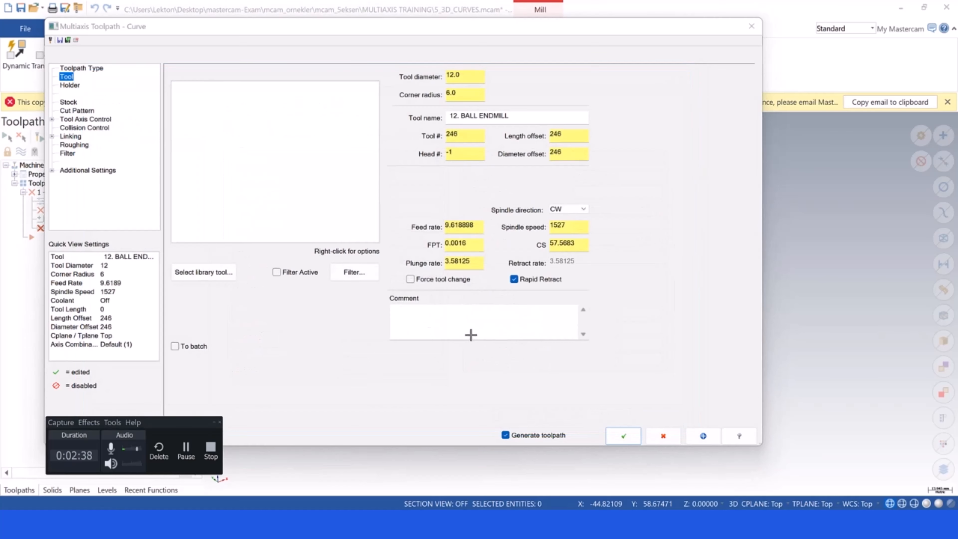
drag(463, 245, 450, 246)
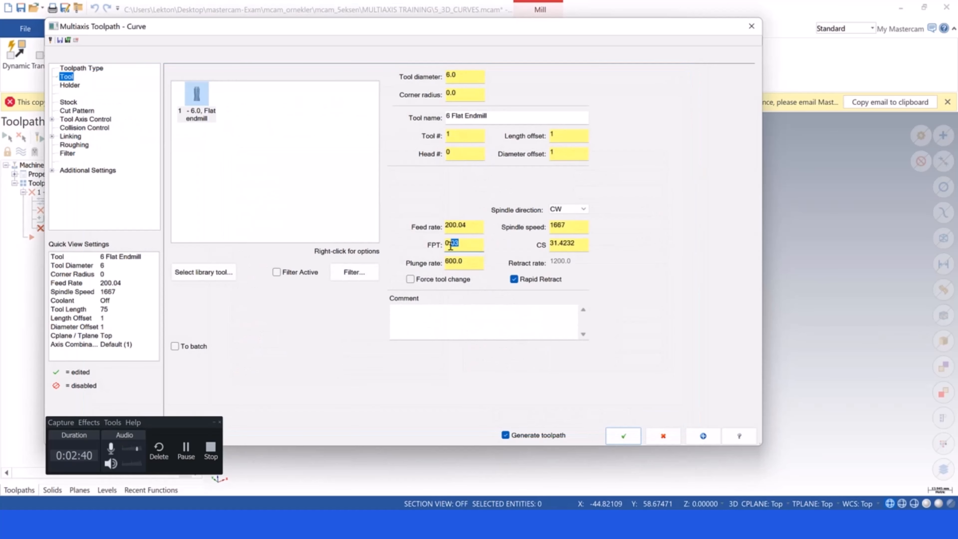
click(569, 243)
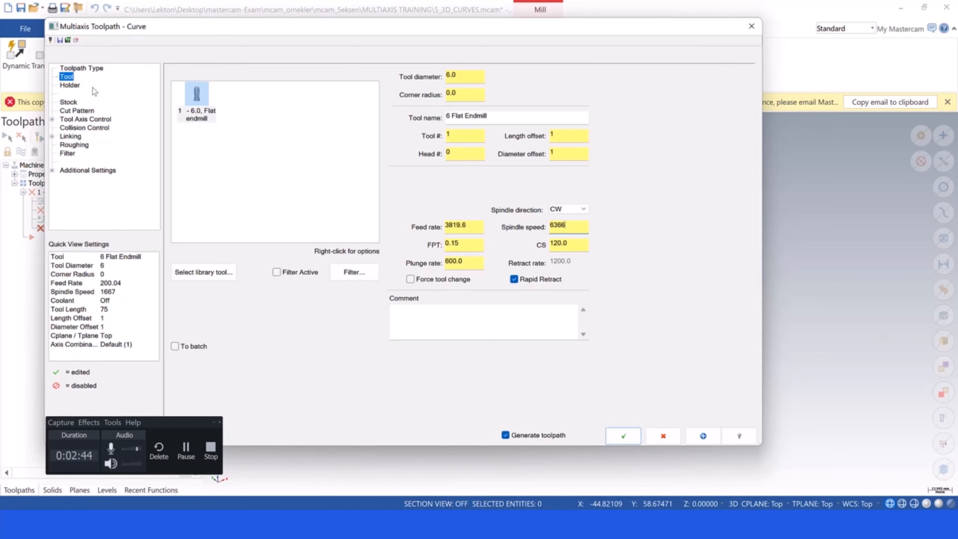
- Chain the closed wavy curve on the part's walls as the 3D drive curve, and set the compensation type to Off
click(77, 111)
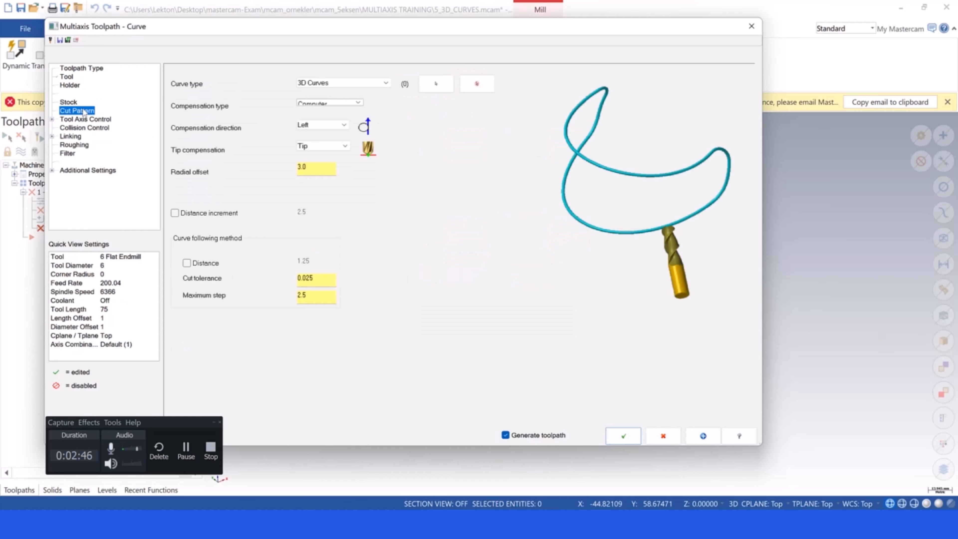
click(342, 84)
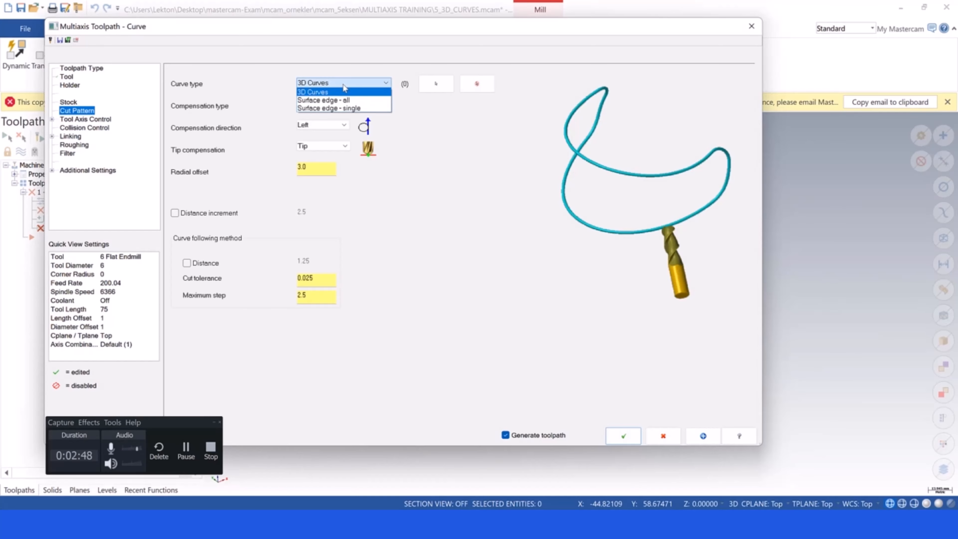
click(343, 84)
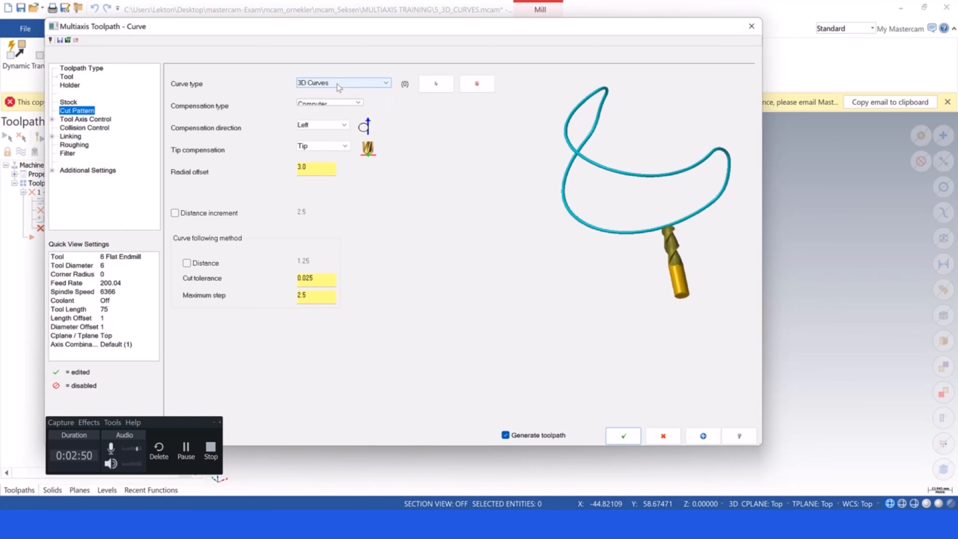
click(437, 83)
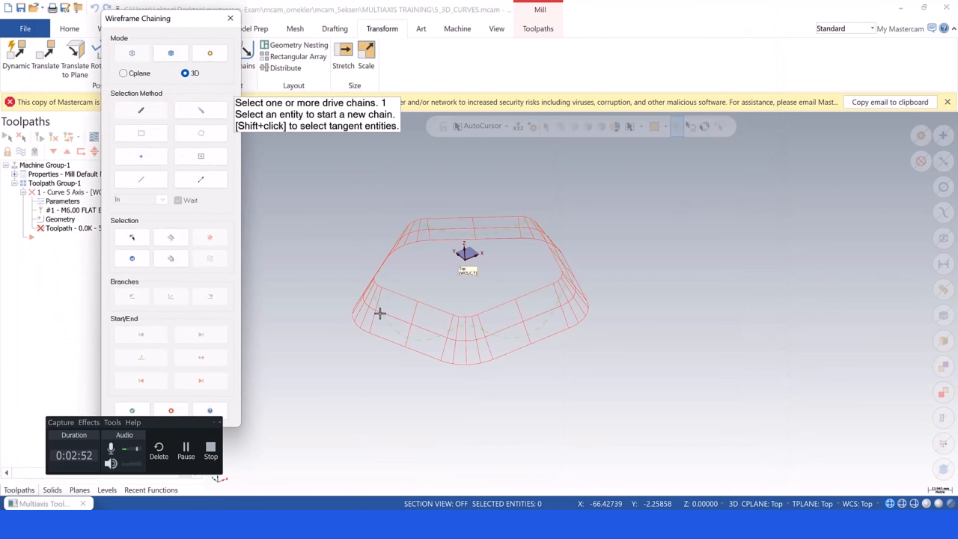
click(386, 321)
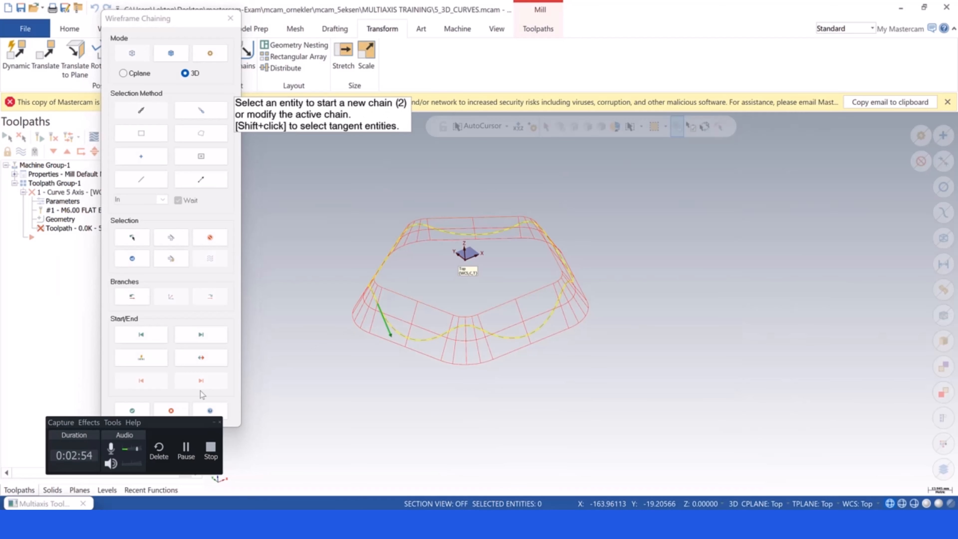
click(130, 410)
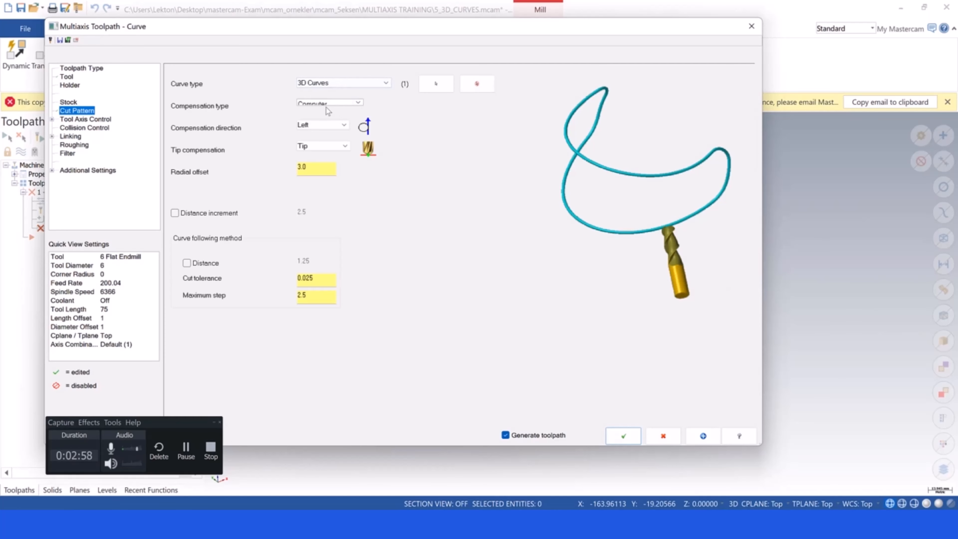
click(326, 106)
click(311, 129)
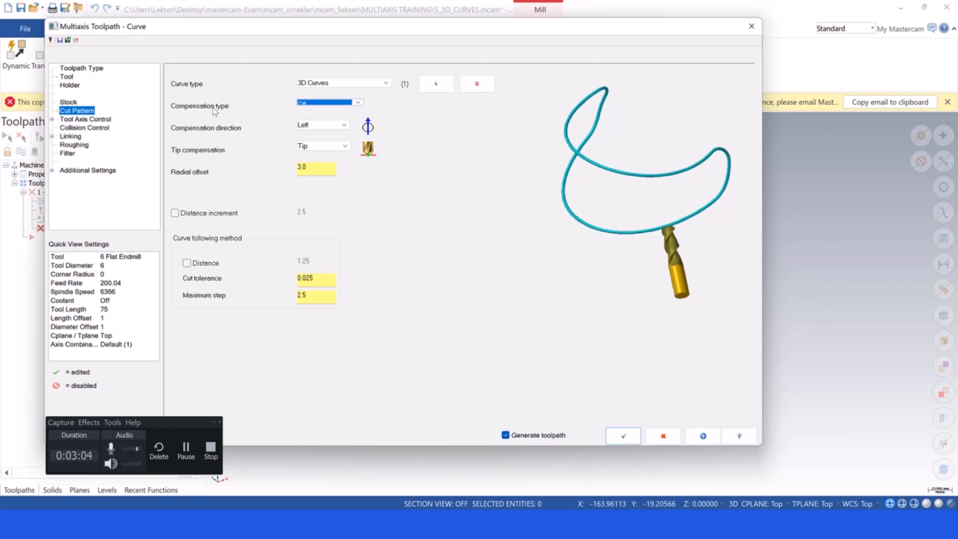
- Set the Curve toolpath's tool axis control to Surface
click(81, 120)
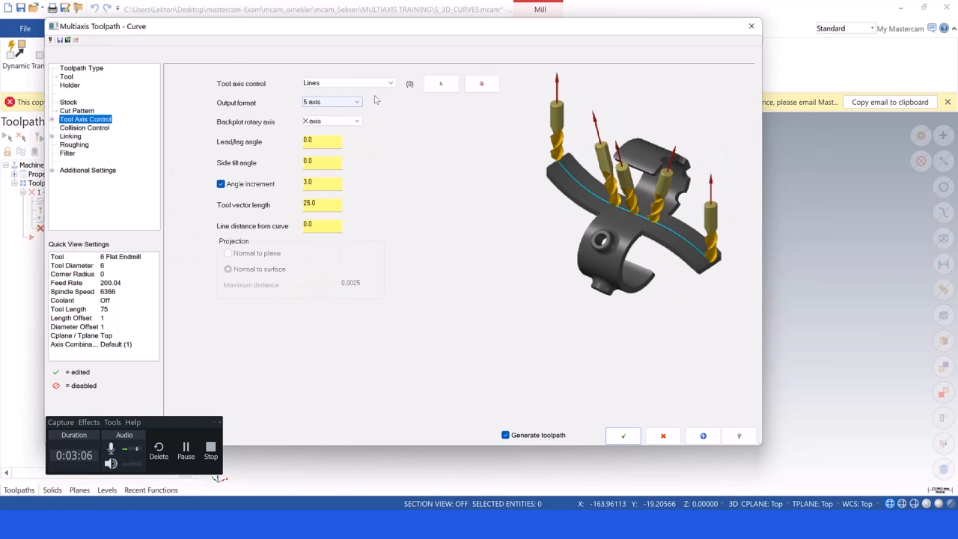
click(345, 84)
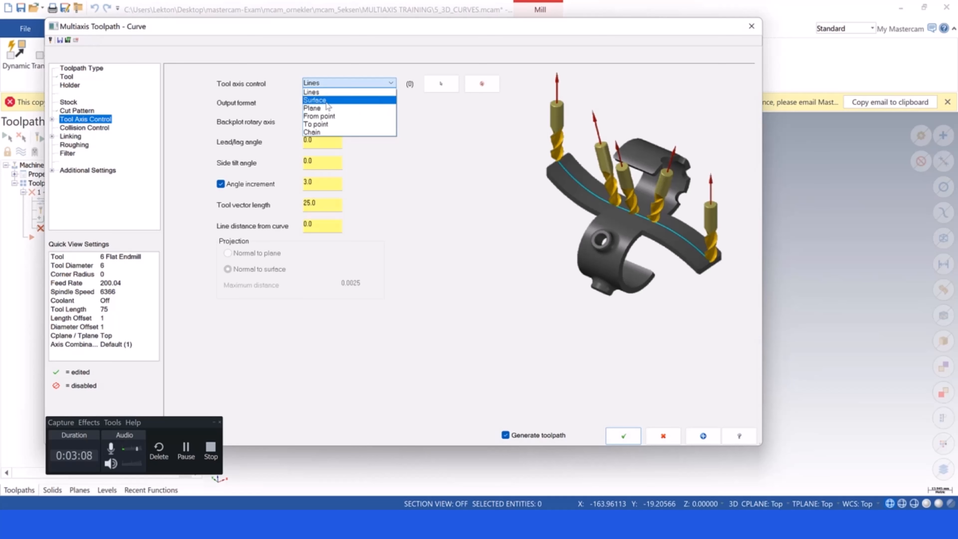
click(326, 101)
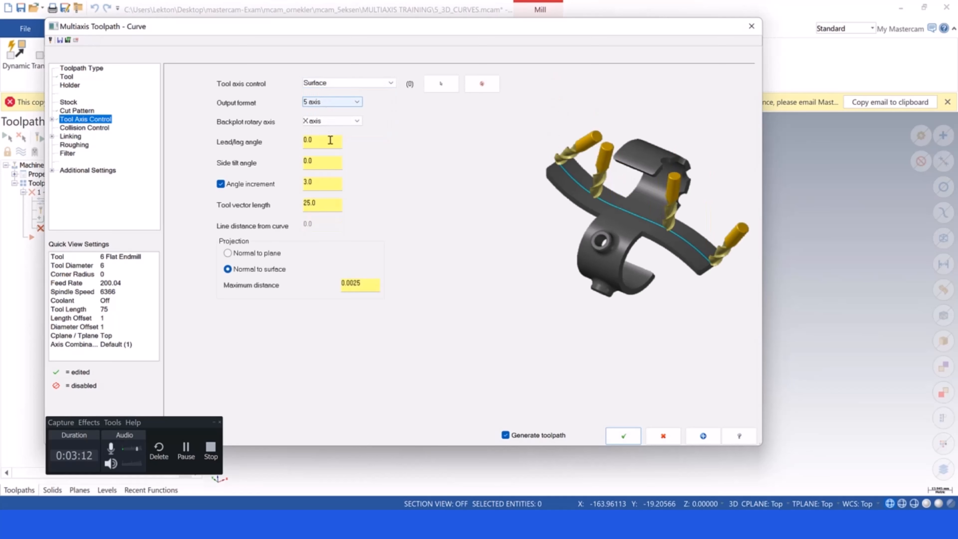
- Try to generate the Curve toolpath without selecting a tool axis surface, and keep the operation
click(623, 437)
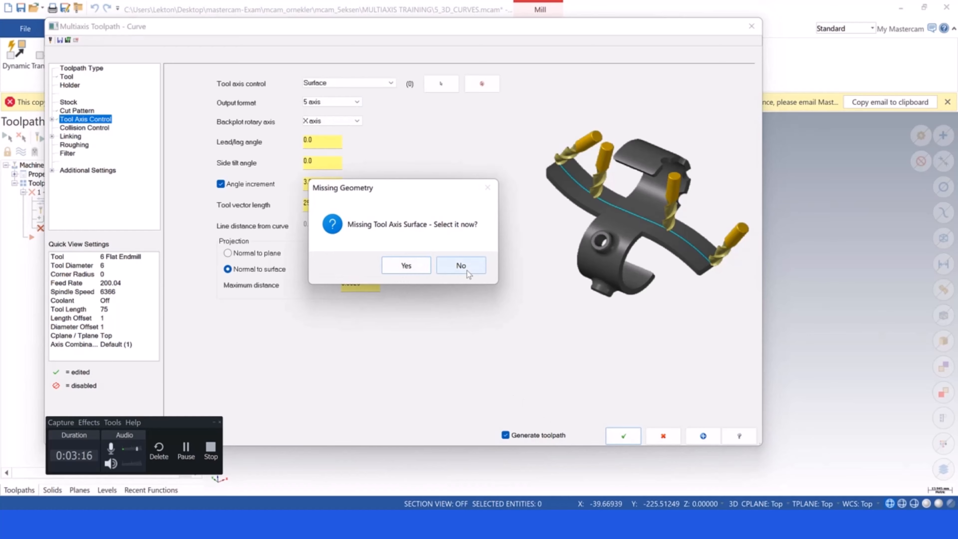
click(466, 267)
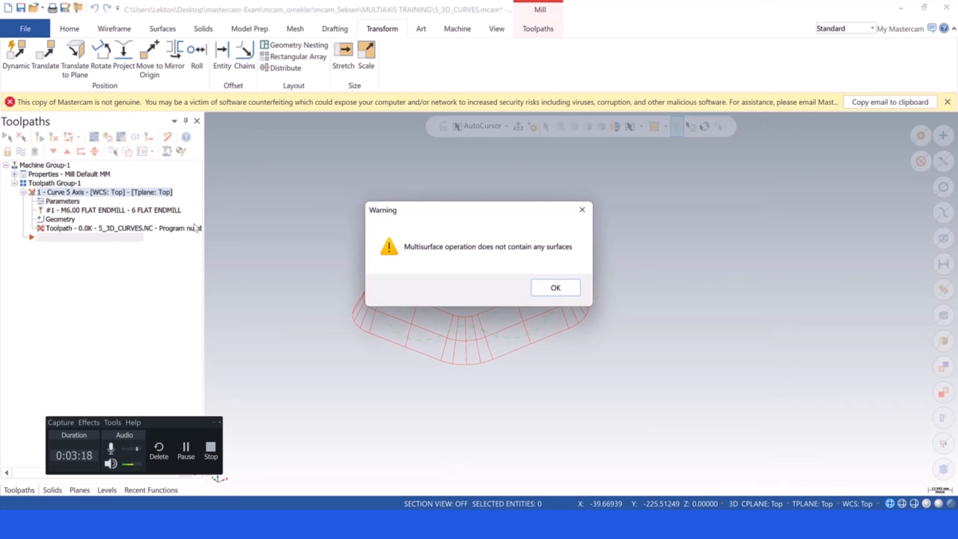
click(562, 291)
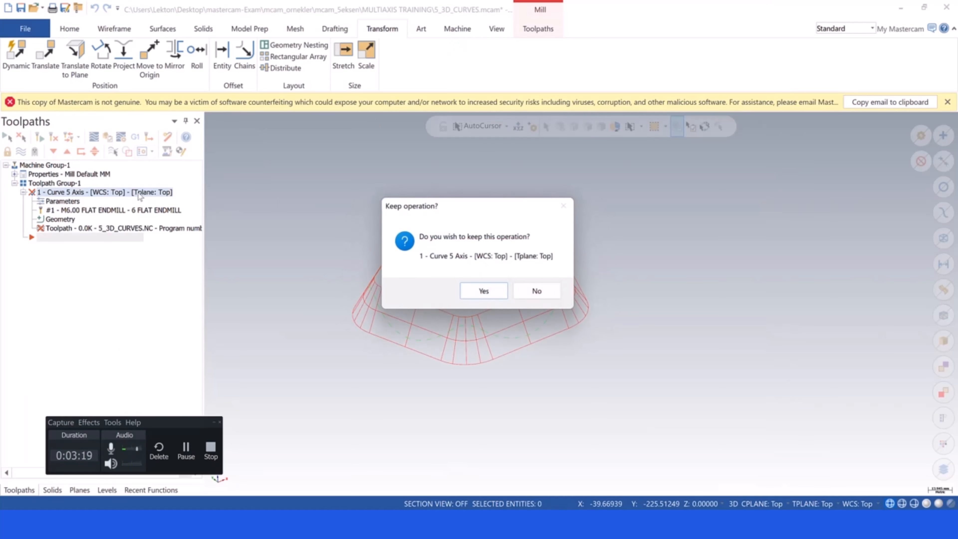
click(484, 294)
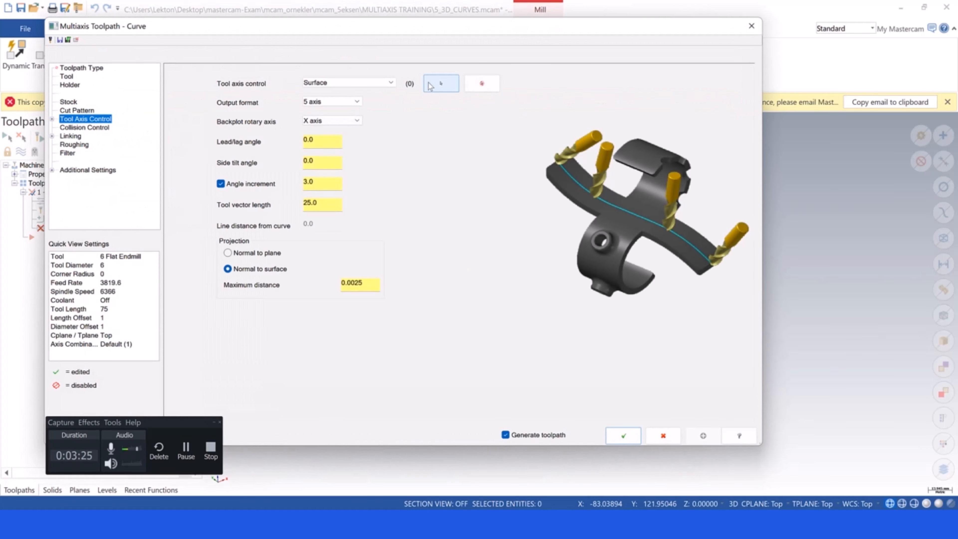
- Select all the part's surfaces for tool axis control, and generate the Curve toolpath
click(429, 86)
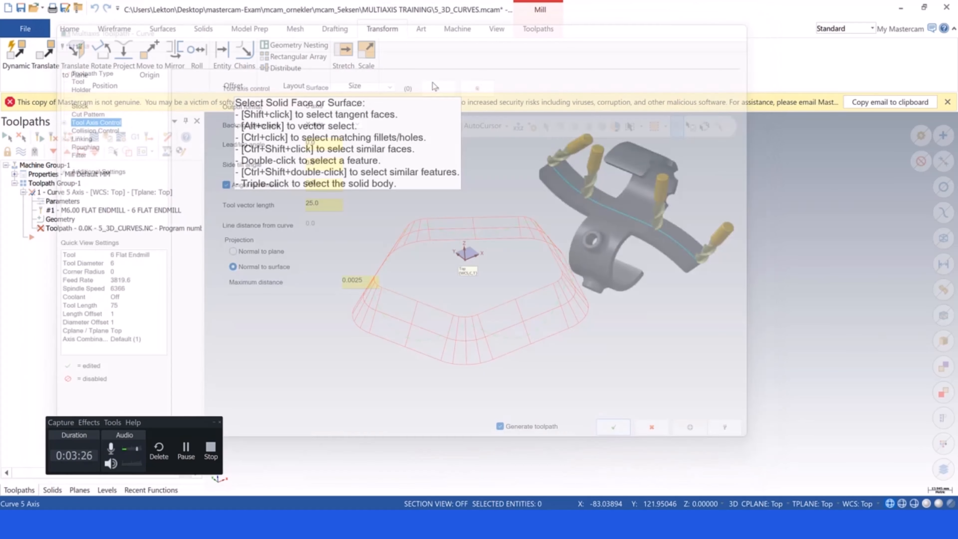
drag(319, 201, 647, 397)
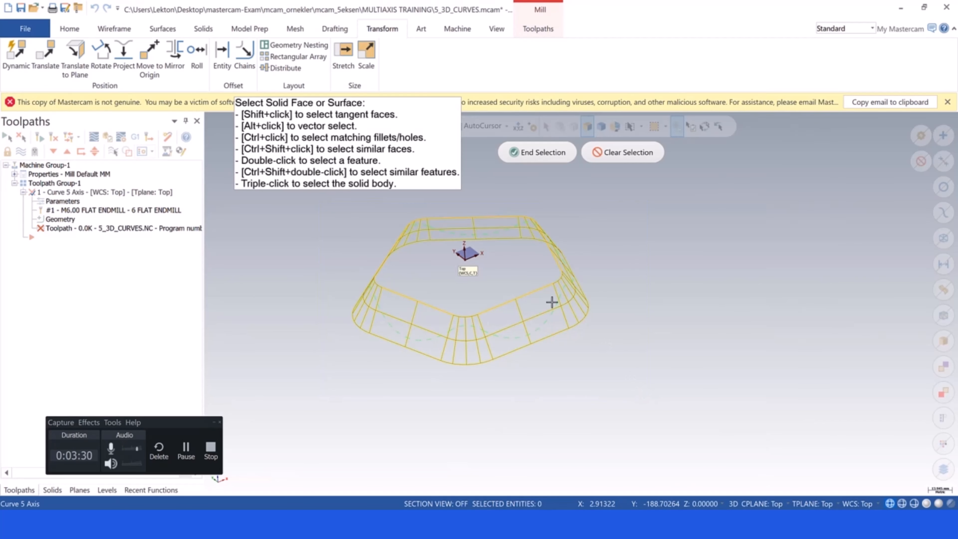
click(526, 153)
click(622, 436)
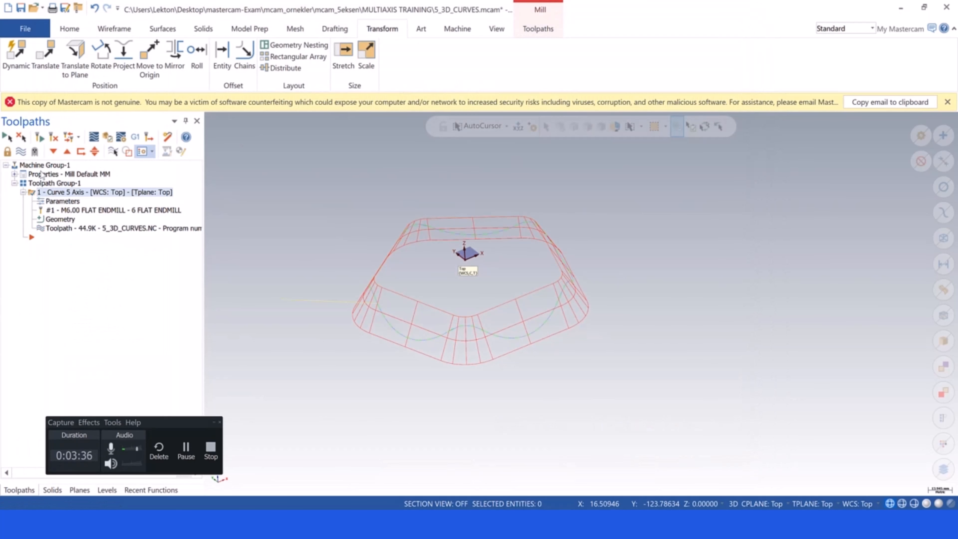
- Backplot the Curve toolpath on the 5_3D_CURVES part and adjust the playback speed
click(93, 136)
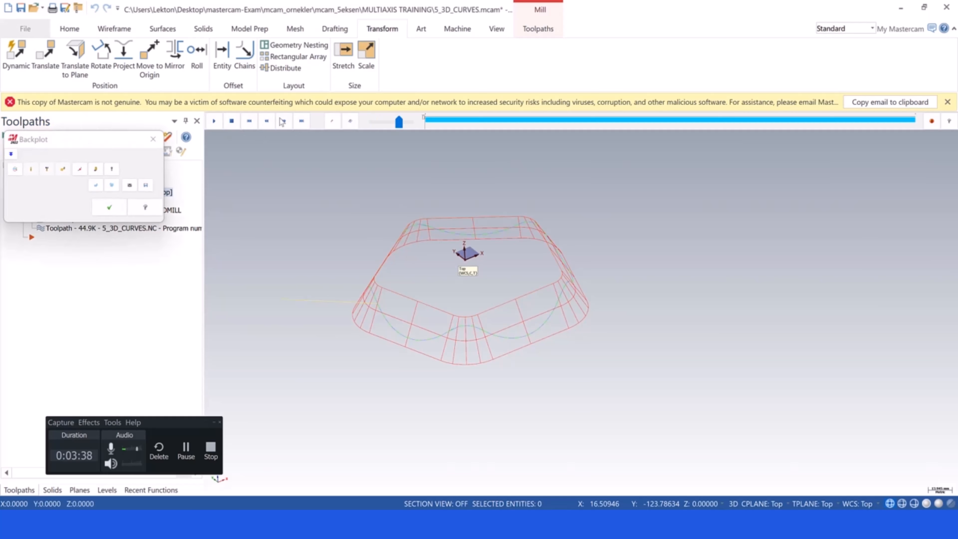
click(213, 121)
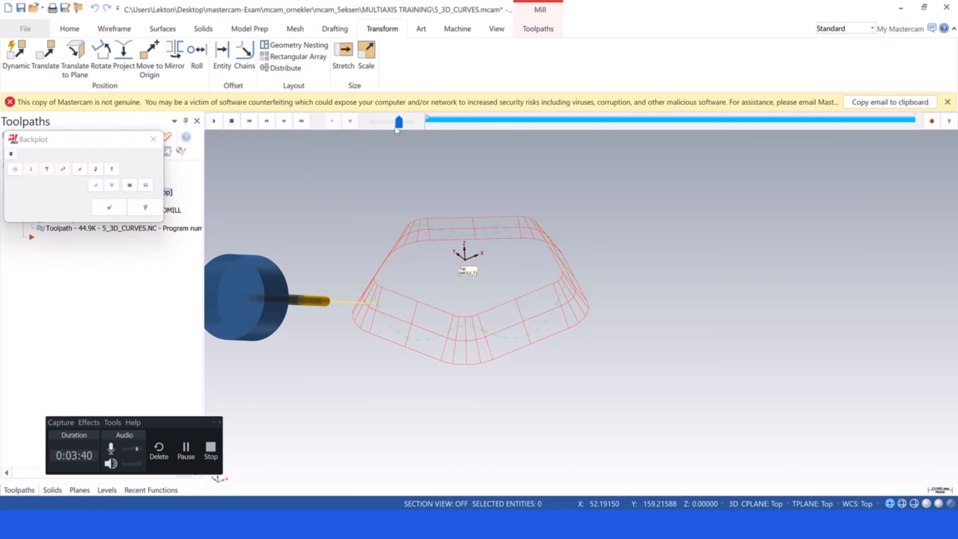
mouse_move(404, 126)
mouse_down()
mouse_move(376, 127)
mouse_move(402, 123)
mouse_up()
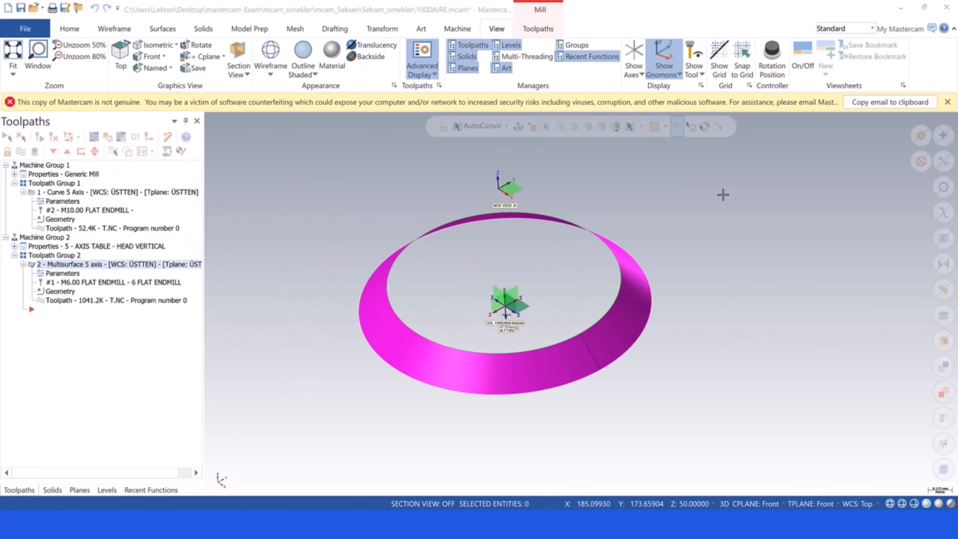
- Examine the toolpath type settings of the Multisurface operation in the 100DAIRE part, and leave them without saving
click(63, 275)
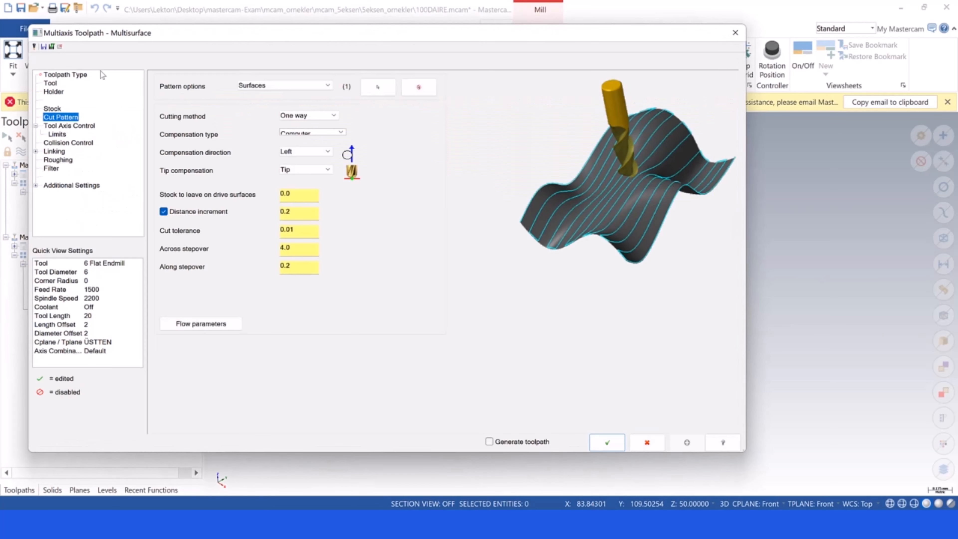
click(66, 76)
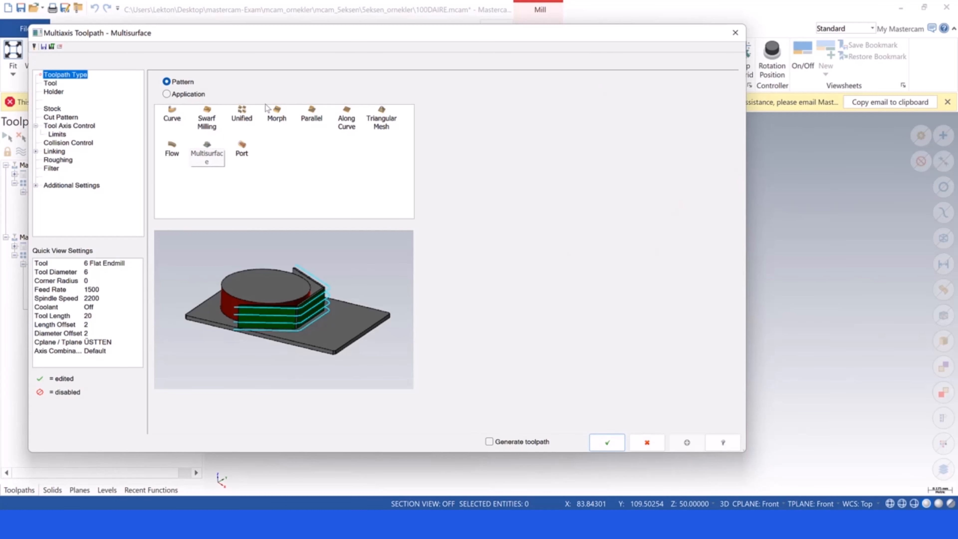
click(734, 33)
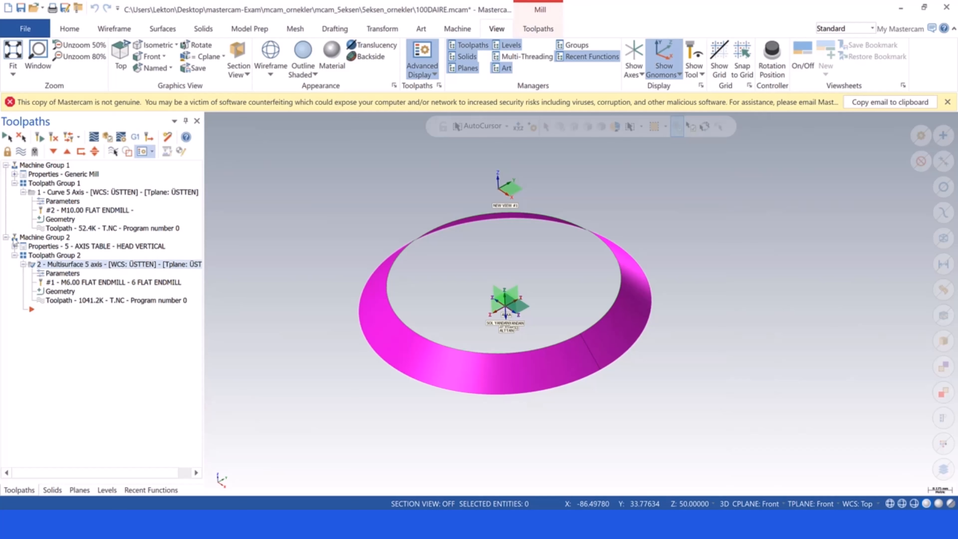
- Move the toolpath insertion point up to the end of Toolpath Group 1, below its Curve operation
click(67, 151)
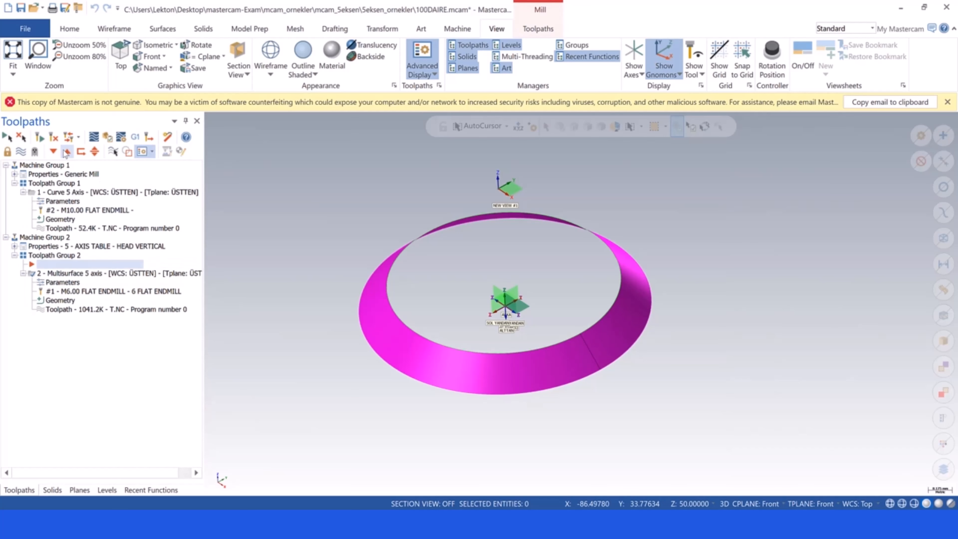
click(67, 151)
click(67, 152)
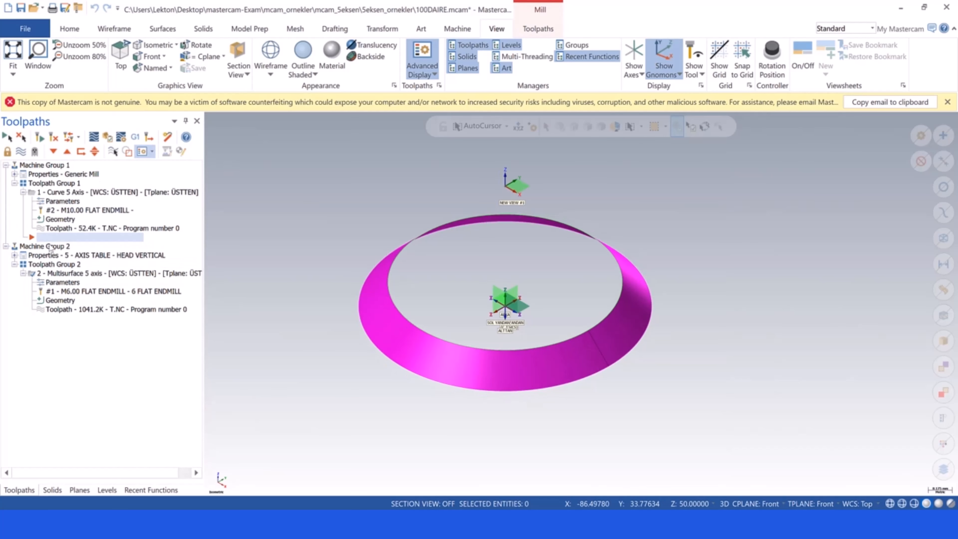
right_click(52, 238)
mouse_move(114, 172)
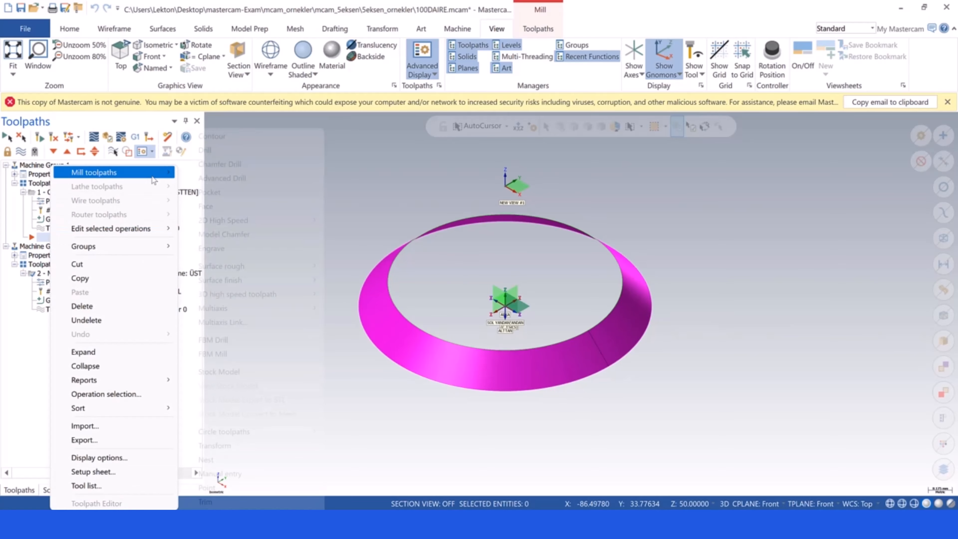
mouse_move(306, 316)
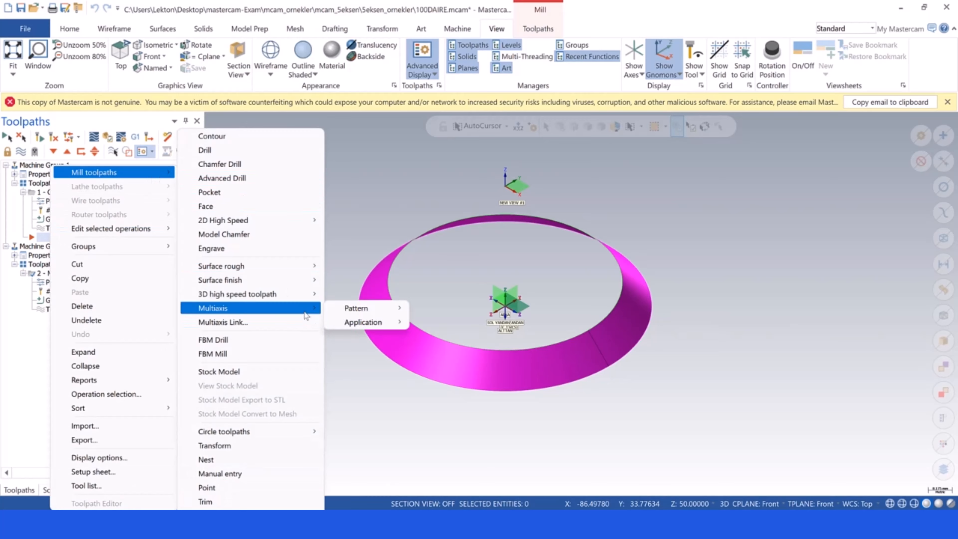
mouse_move(377, 312)
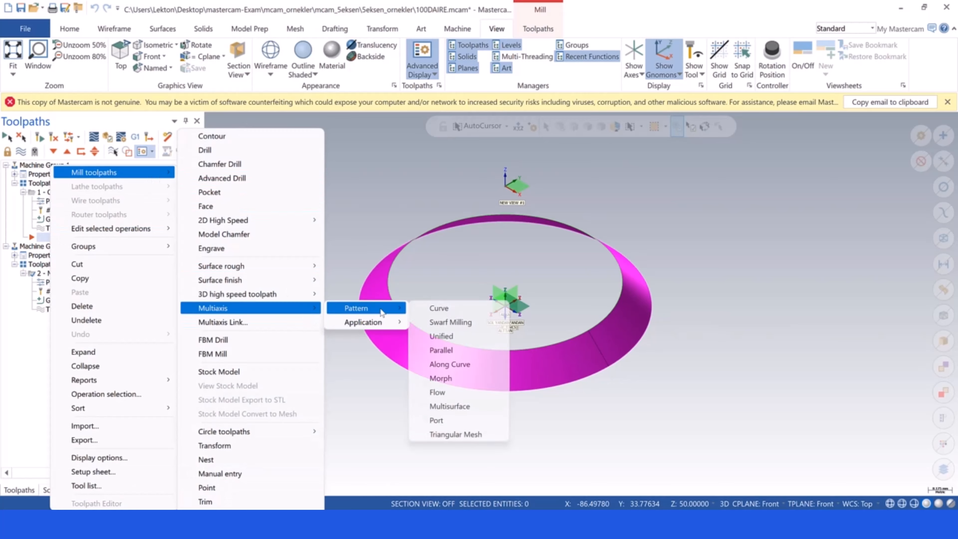
click(456, 311)
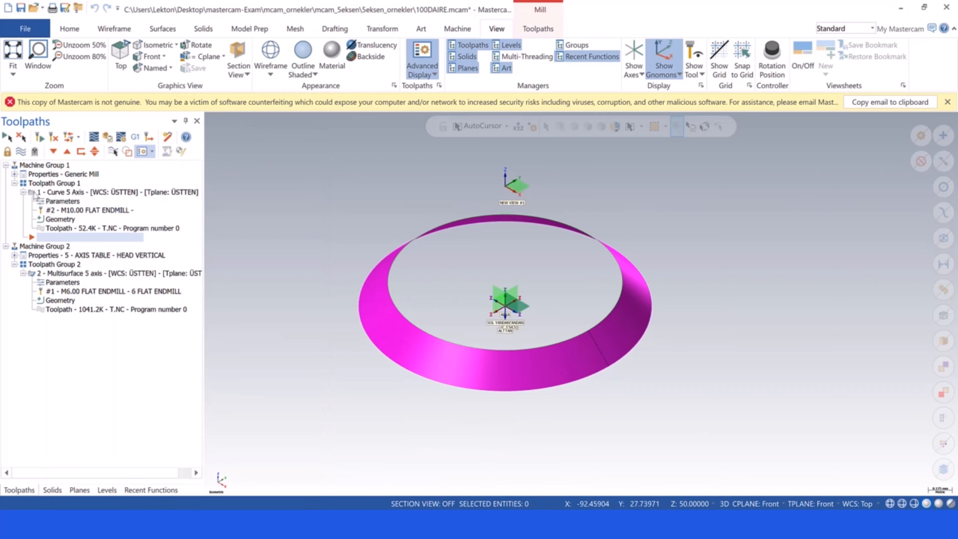
- Select the existing Curve 5 Axis operation on the conical ring and backplot its toolpath
click(22, 153)
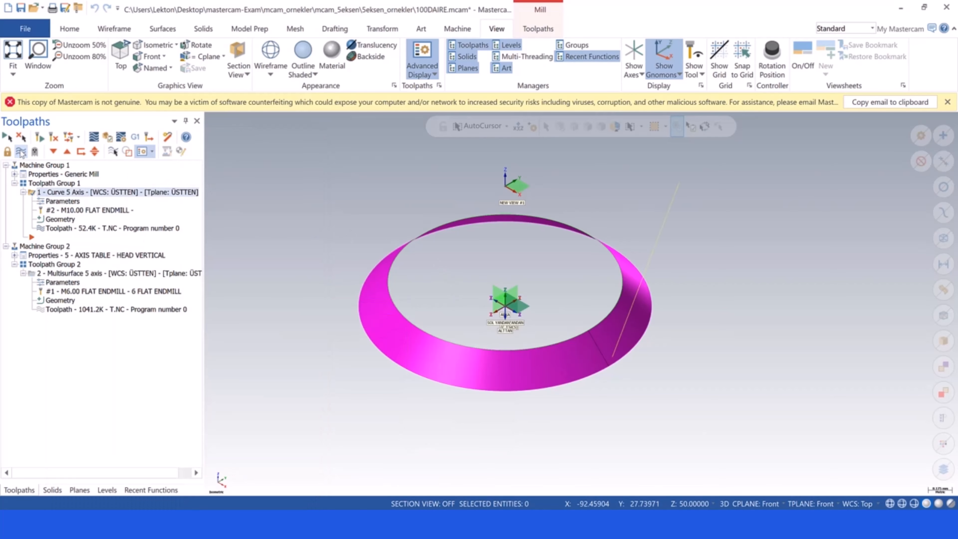
click(94, 137)
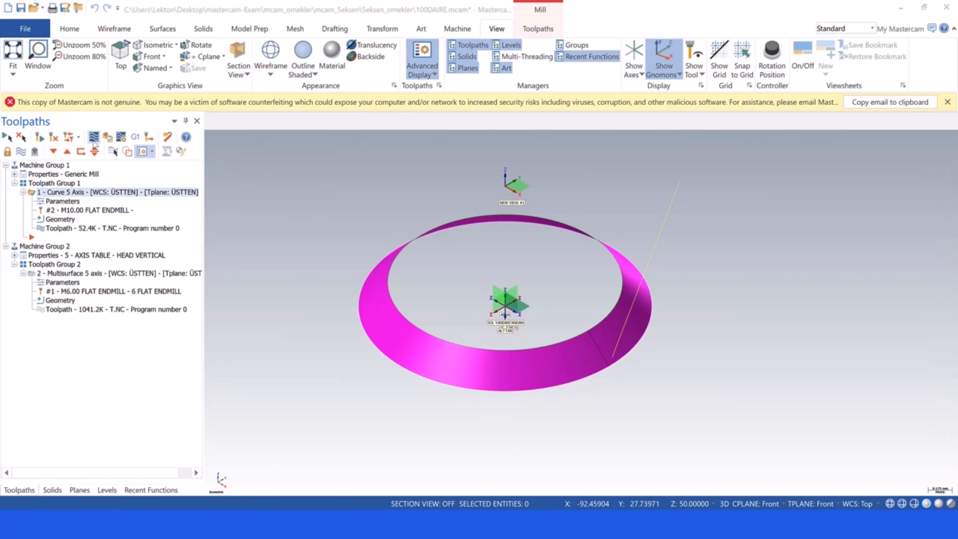
click(213, 121)
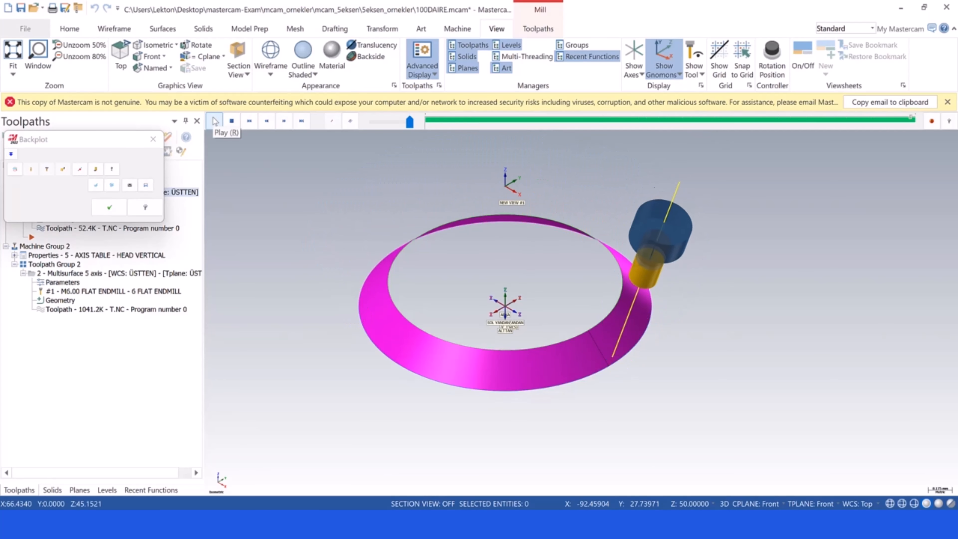
click(109, 207)
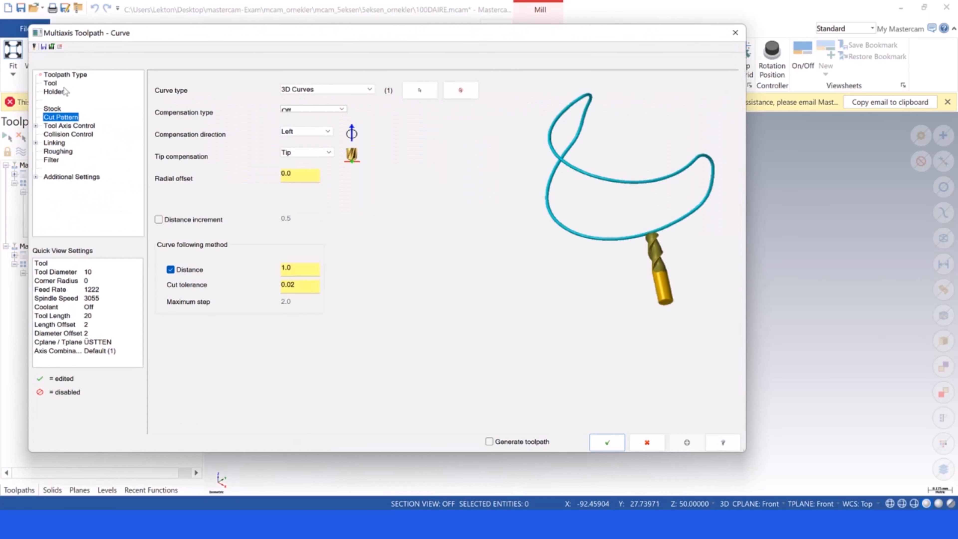
- Create a ball endmill with a 6 mm cutting diameter as the tool for the ring's Curve toolpath
click(68, 77)
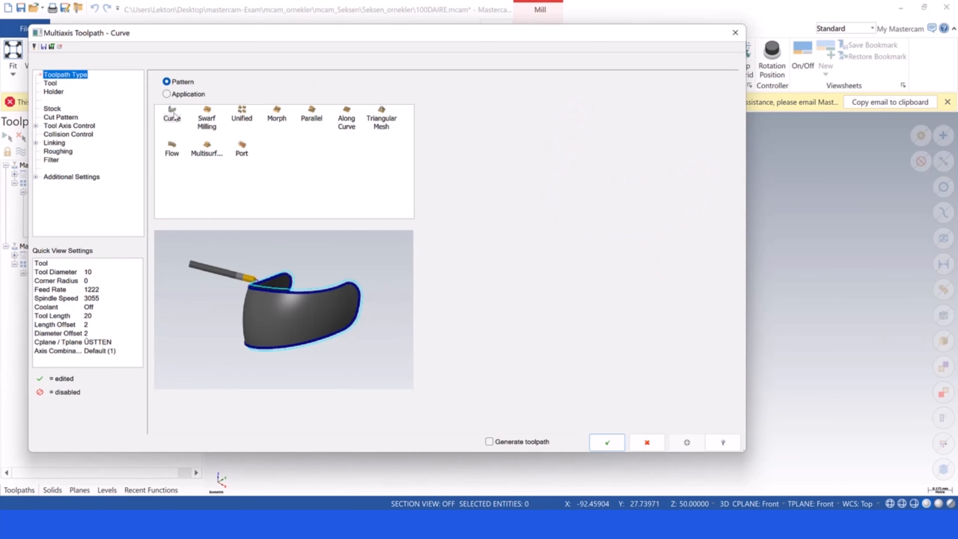
click(55, 83)
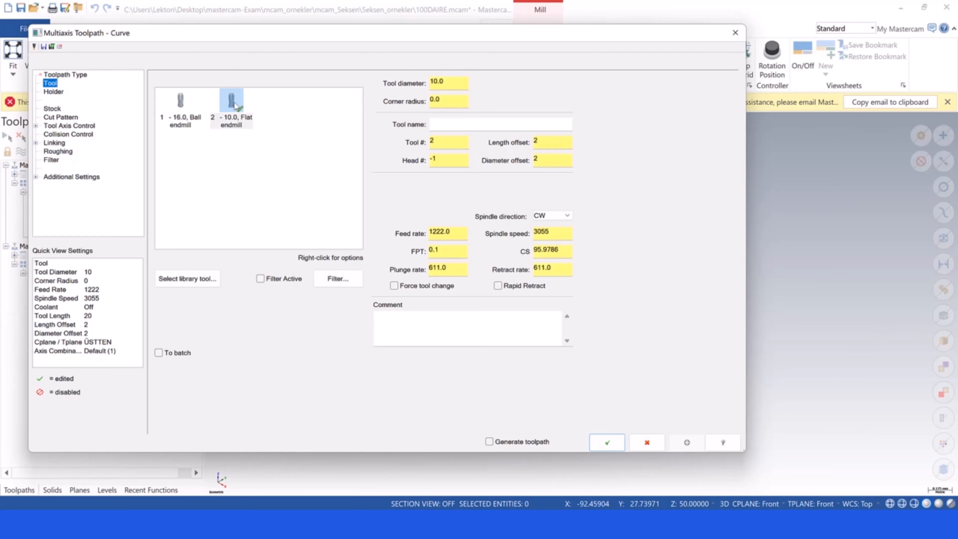
right_click(212, 161)
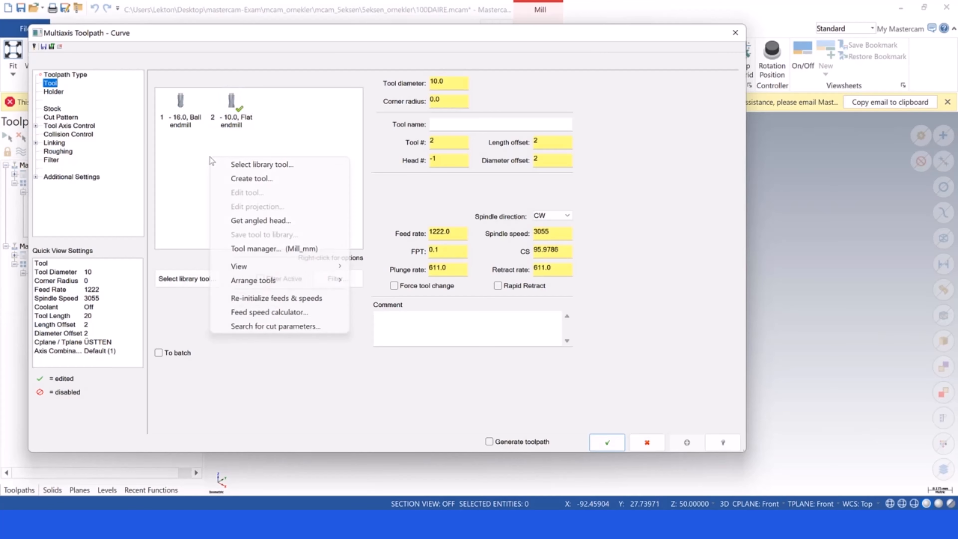
click(249, 175)
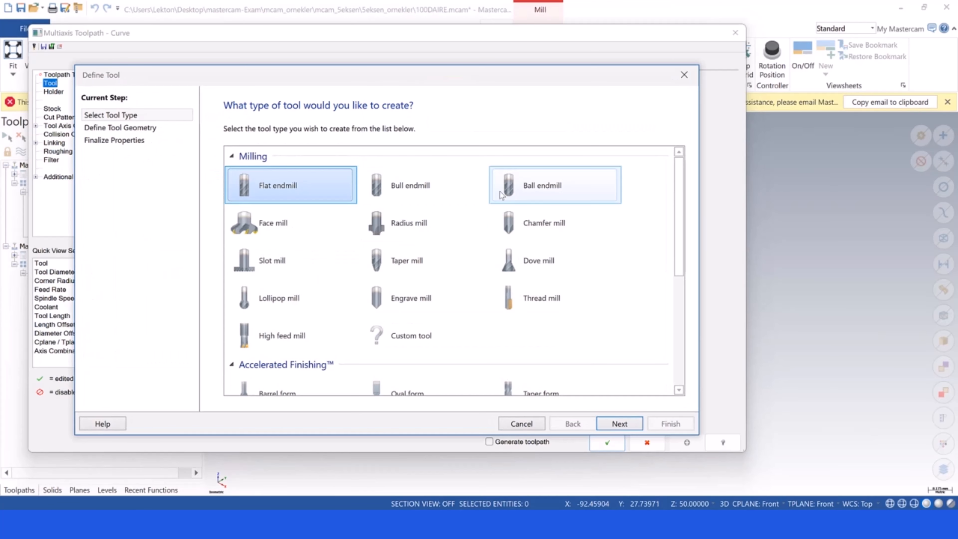
click(515, 195)
click(634, 429)
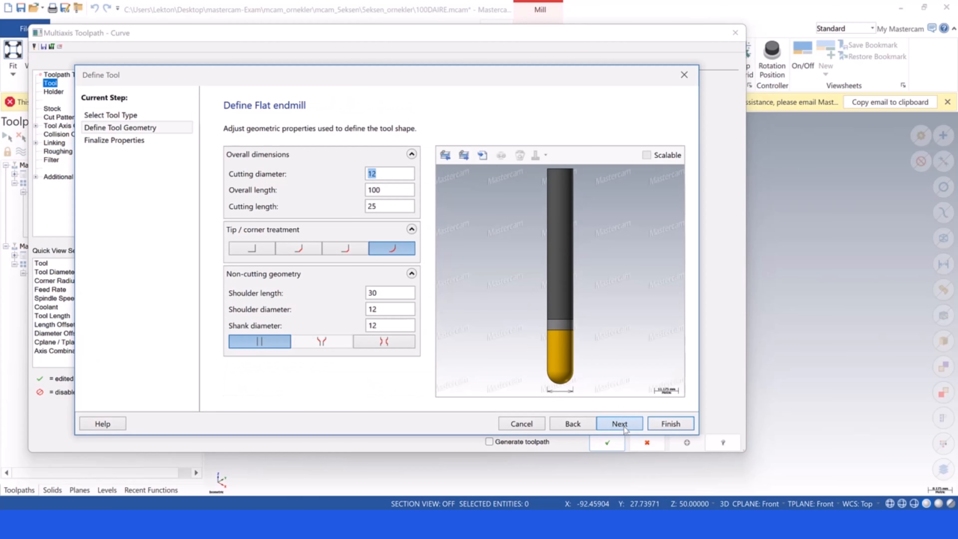
text(6)
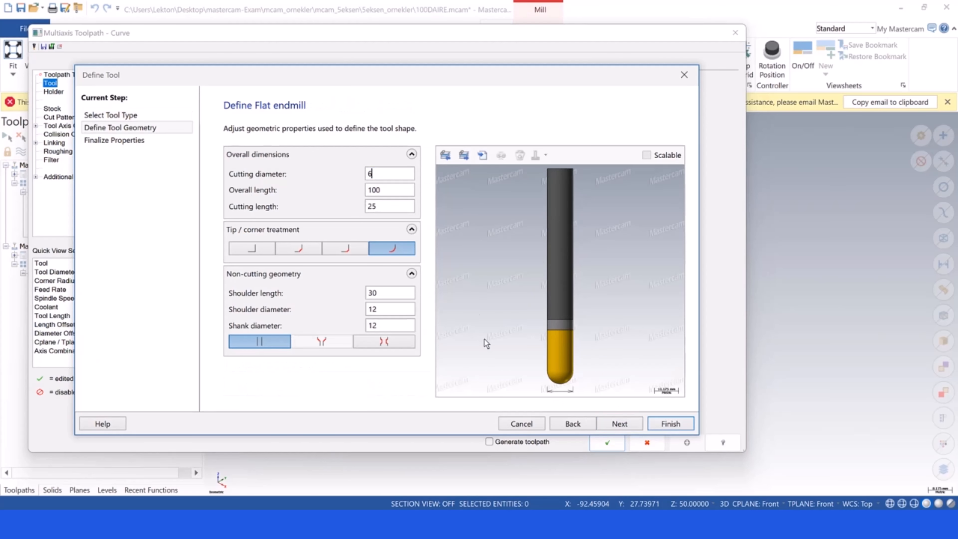
click(385, 189)
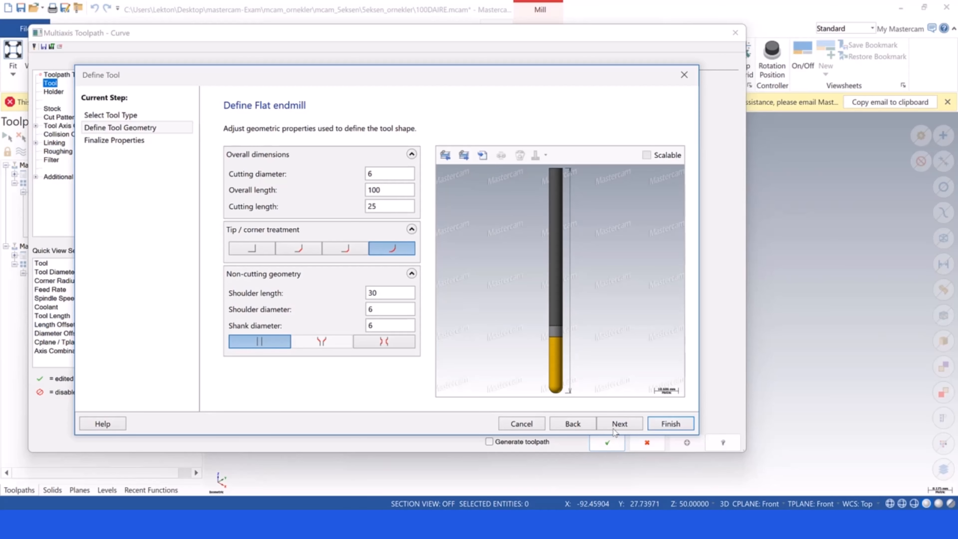
click(619, 423)
click(670, 424)
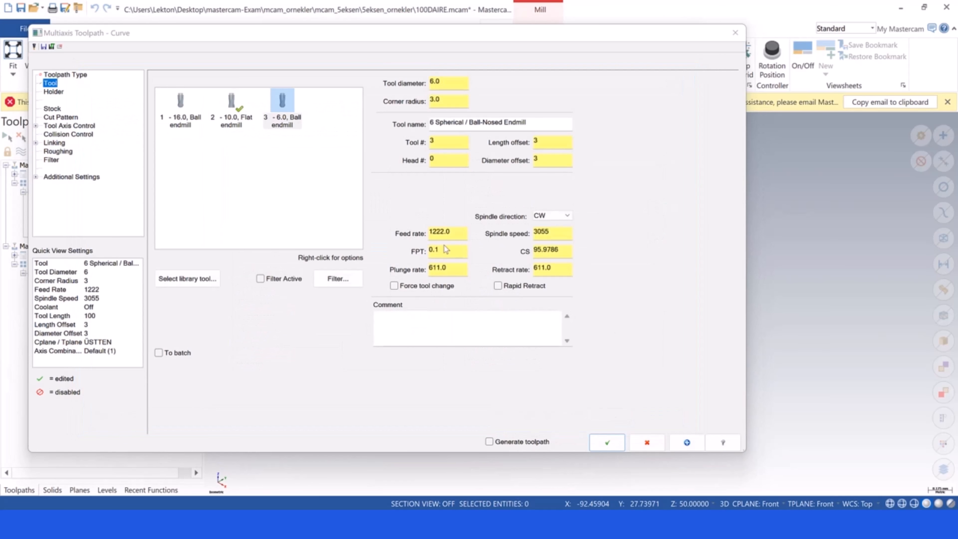
- Review the Curve toolpath's curve type options, keep 3D Curves, and inspect its chain around the ring's lower edge
click(60, 117)
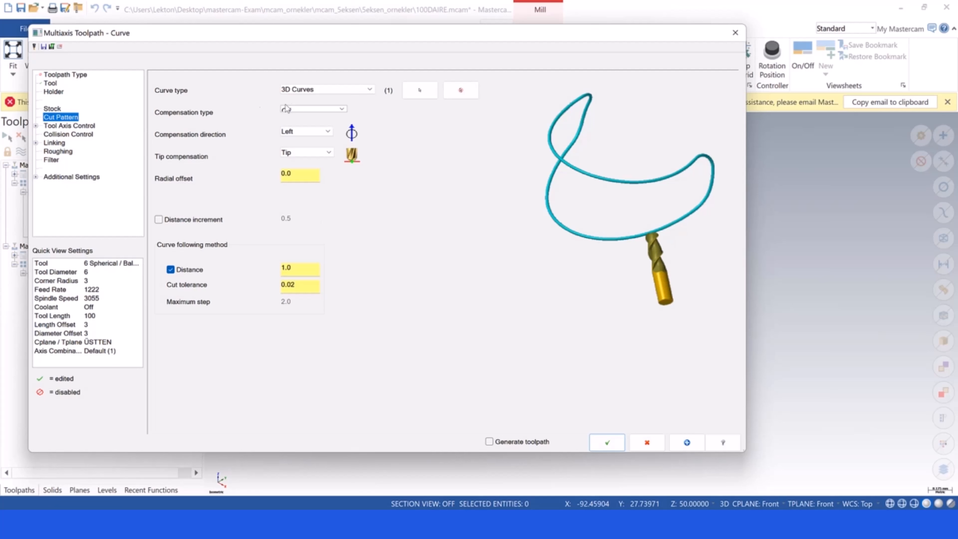
click(323, 92)
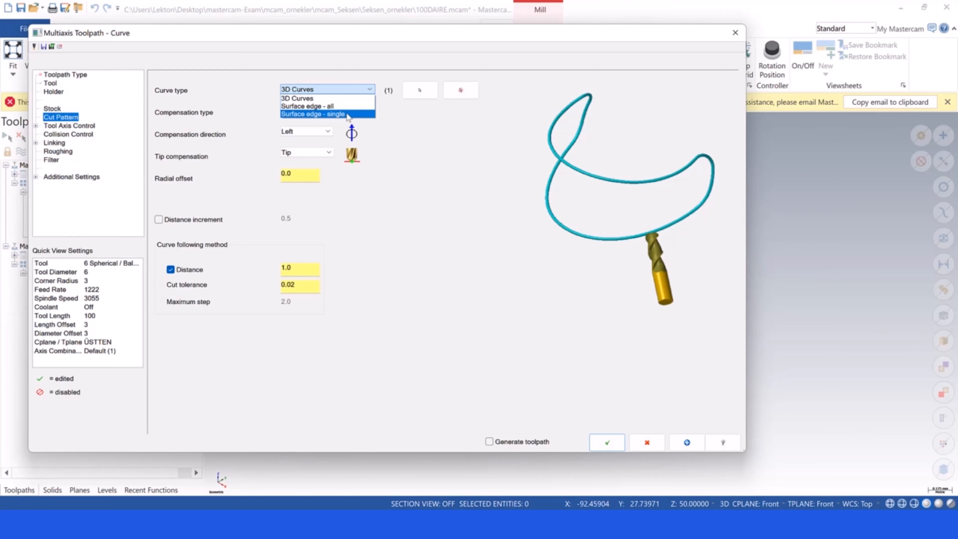
click(326, 98)
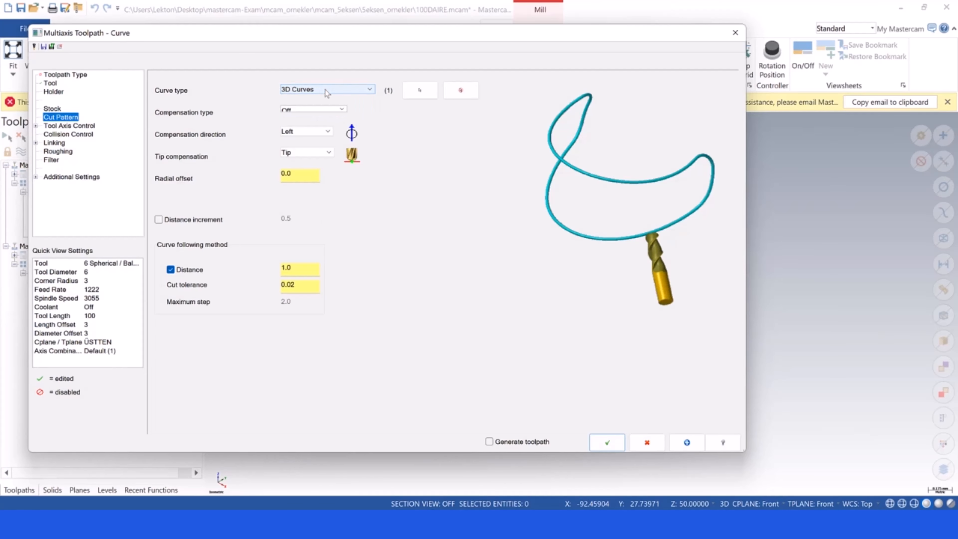
click(418, 91)
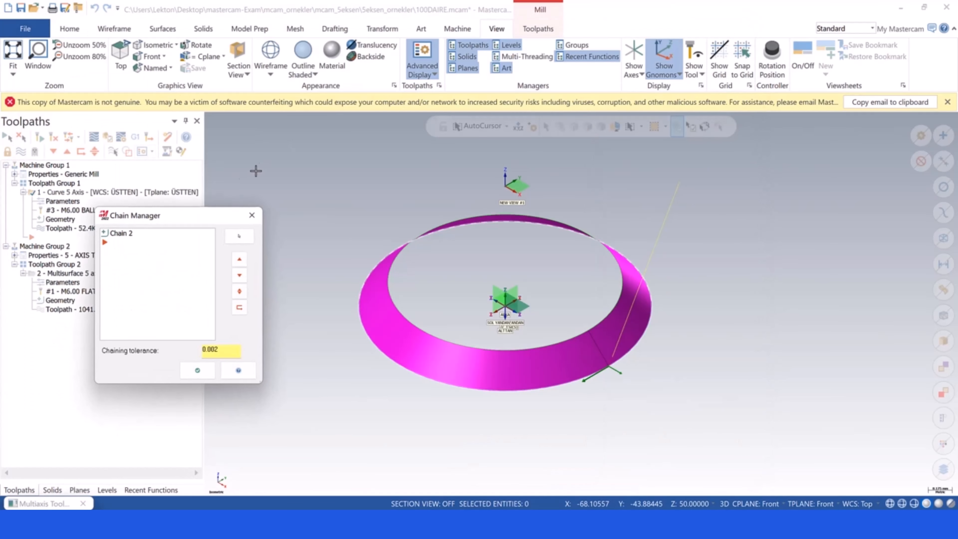
click(120, 233)
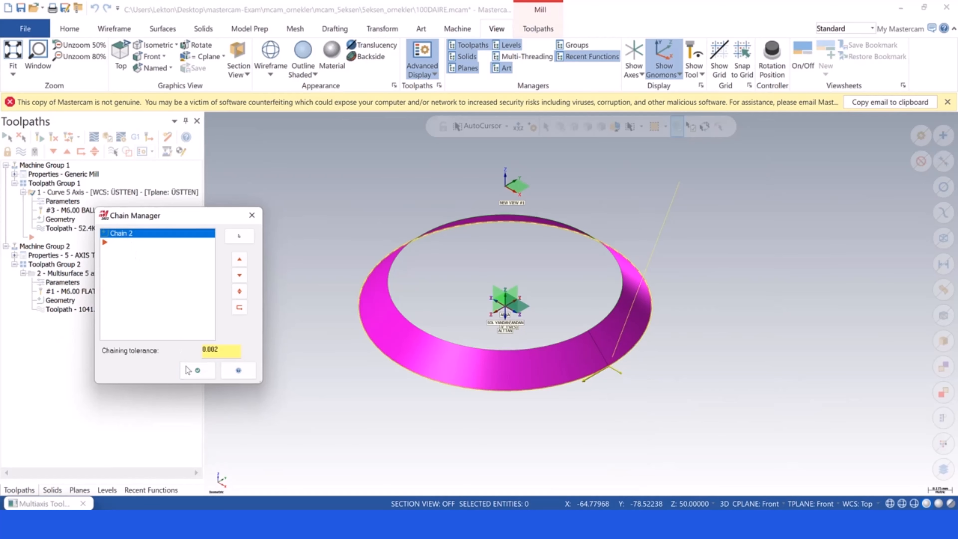
click(194, 371)
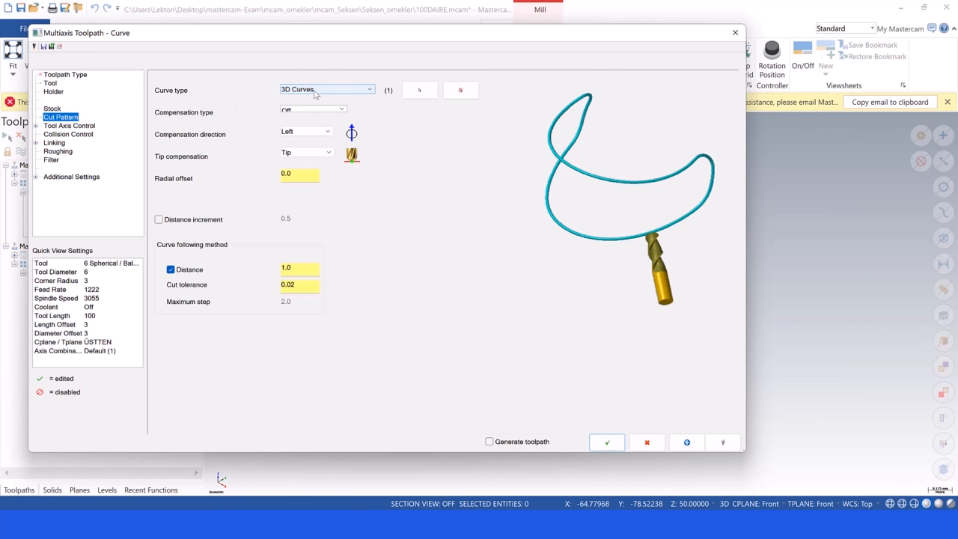
- Examine the Curve toolpath's compensation type options and the curve following distance setting
click(298, 109)
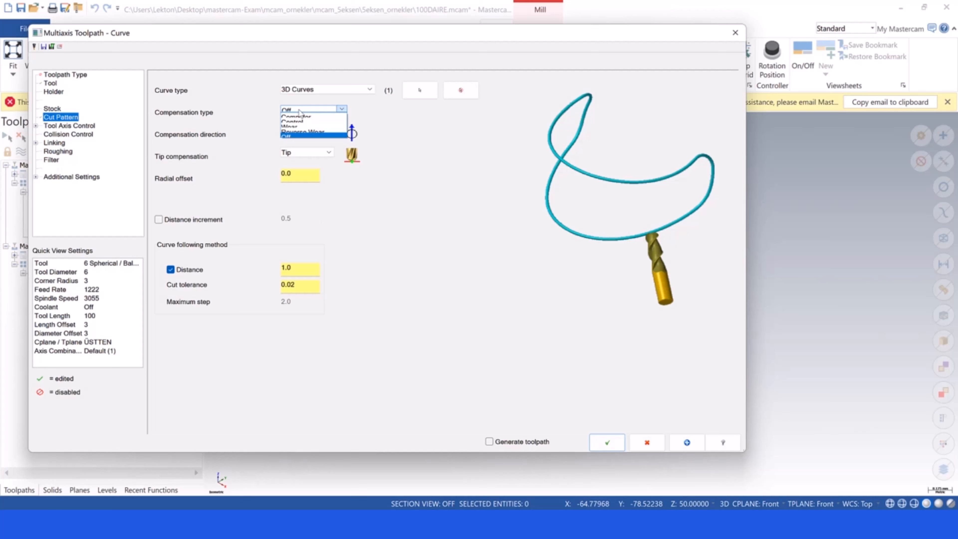
click(299, 110)
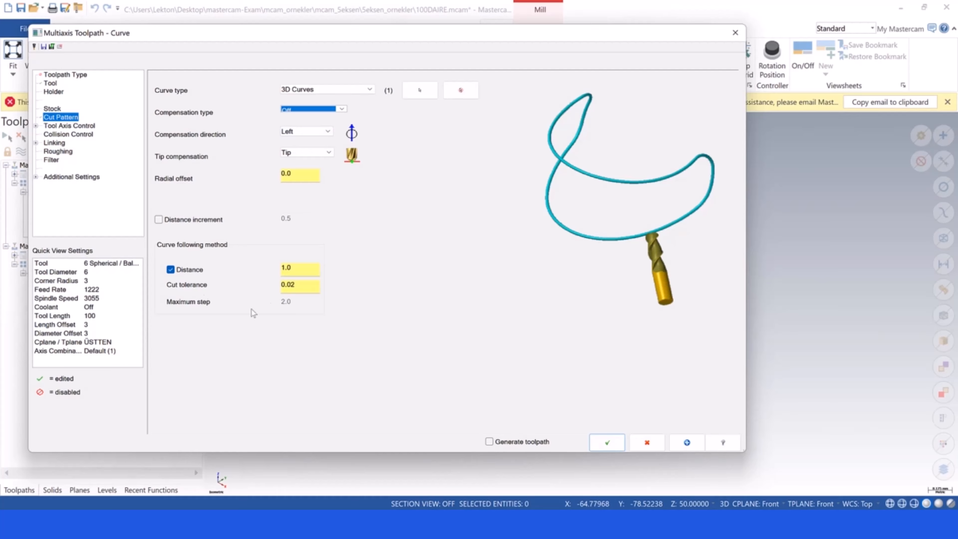
click(296, 269)
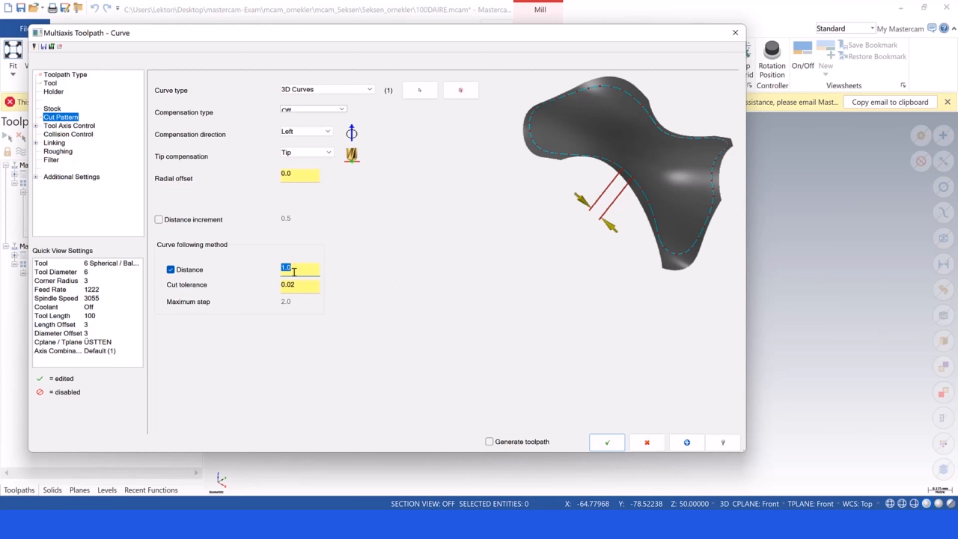
- Review the available tool axis control types for the ring's Curve toolpath and keep Plane
click(36, 125)
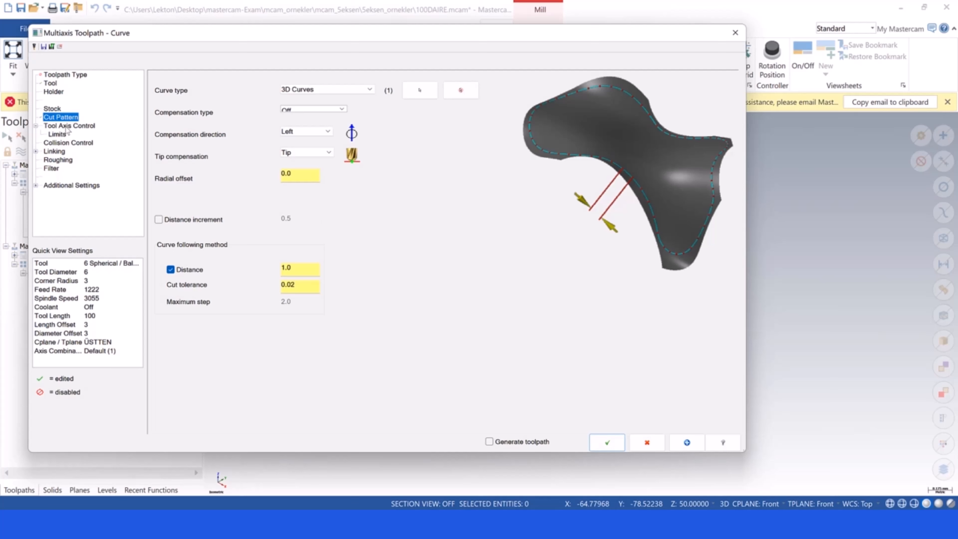
click(67, 126)
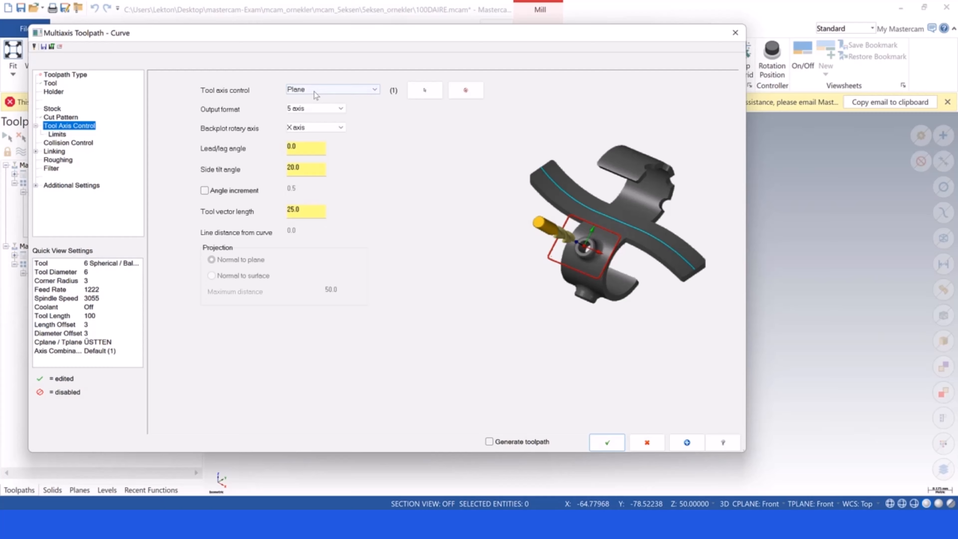
click(331, 88)
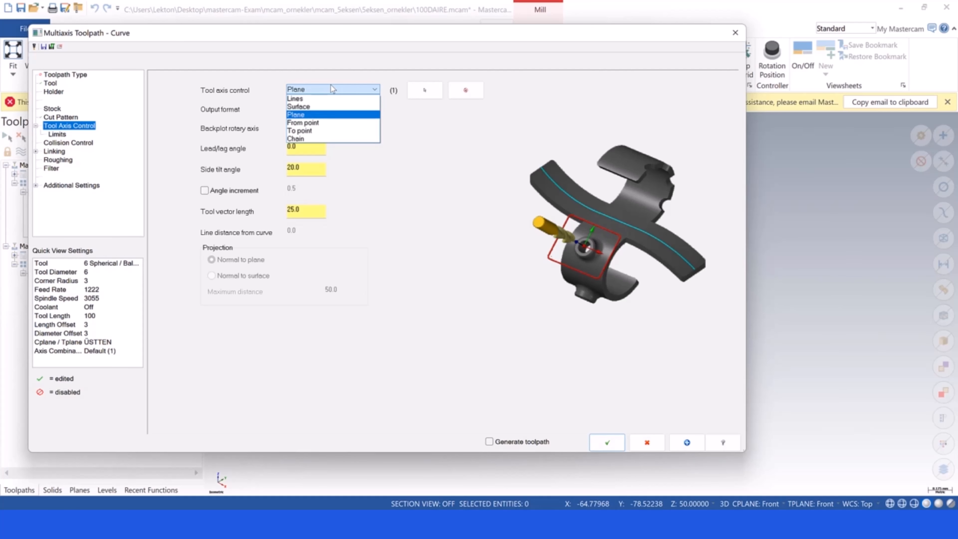
click(332, 88)
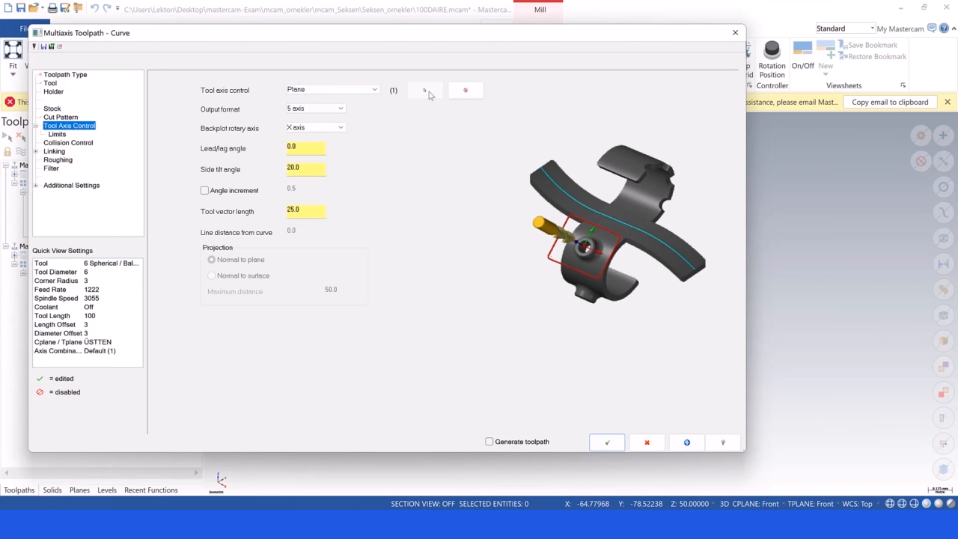
- Inspect the plane selection for the Curve toolpath's tool axis and close it without changing the plane
click(427, 91)
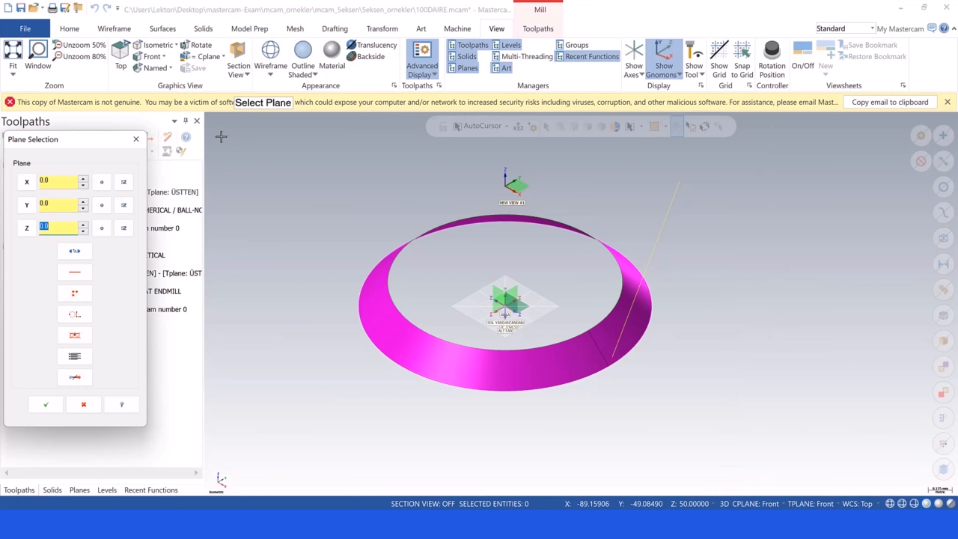
scroll(536, 287, down, 2)
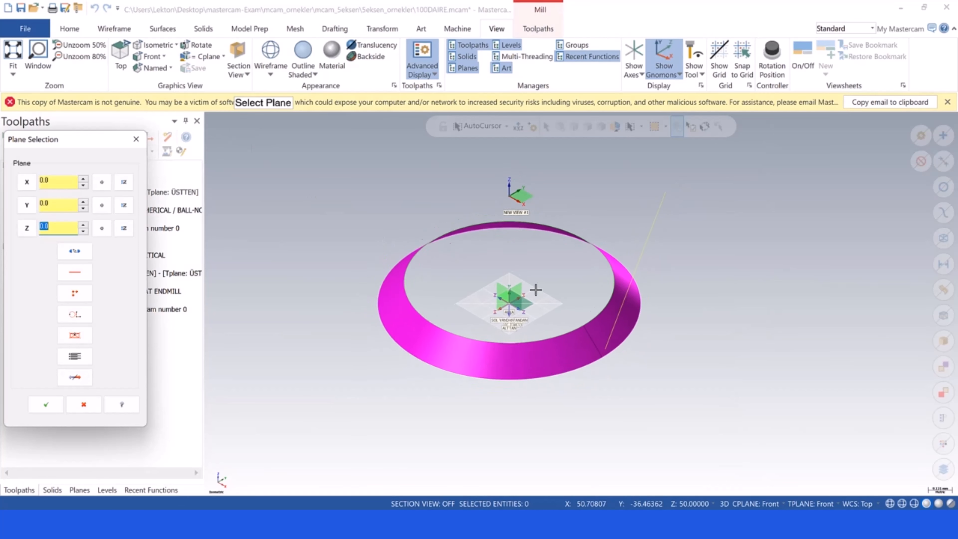
scroll(535, 289, up, 1)
drag(59, 145, 222, 120)
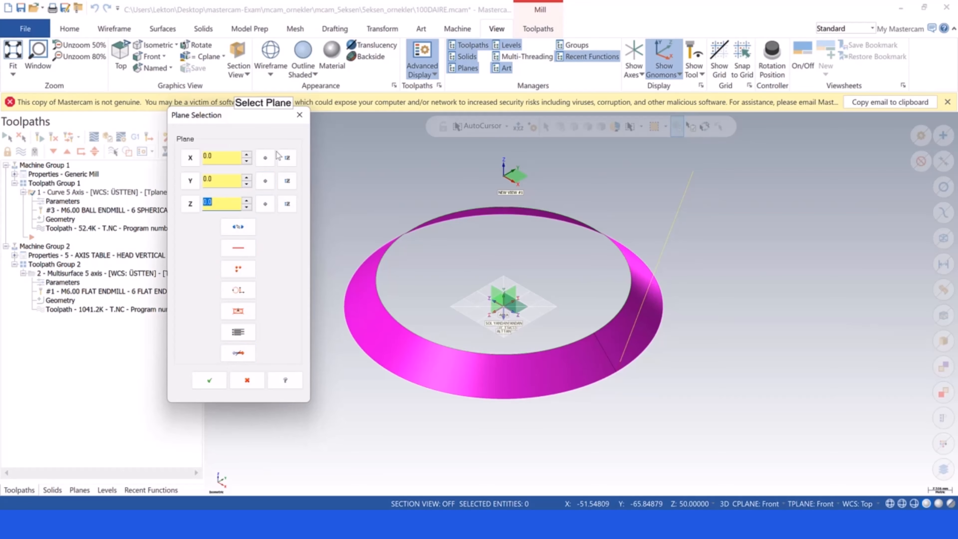
click(298, 116)
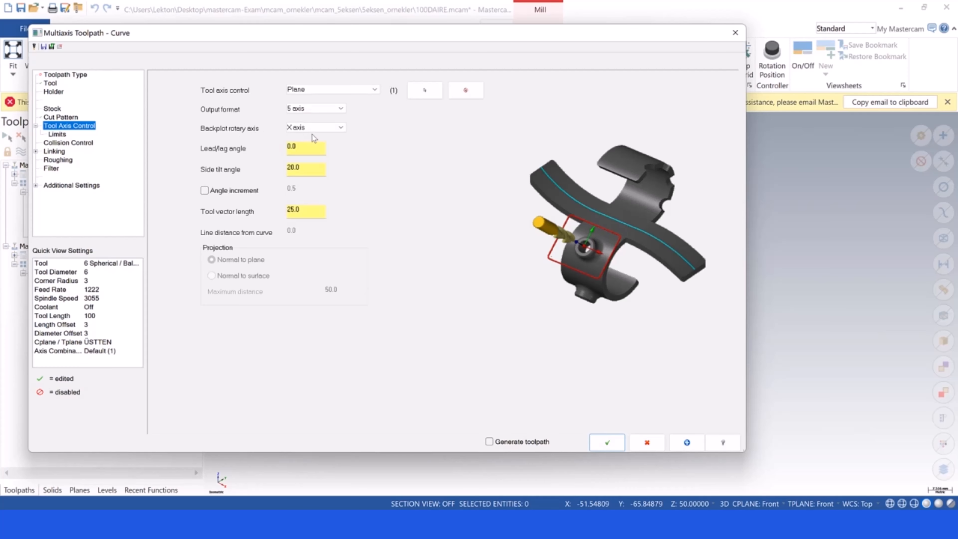
- Check the side tilt angle and tool vector length, accept the Curve parameters, and regenerate the operation
click(303, 166)
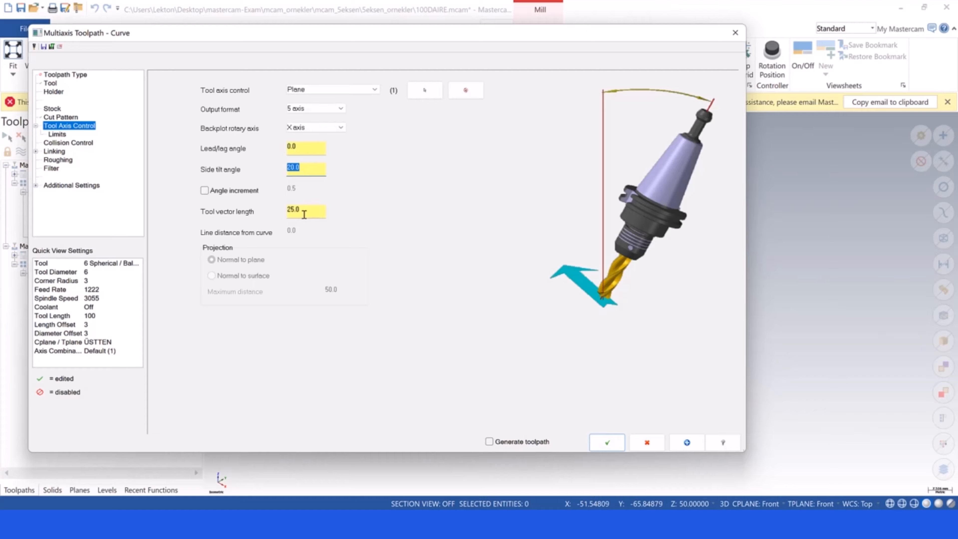
click(303, 211)
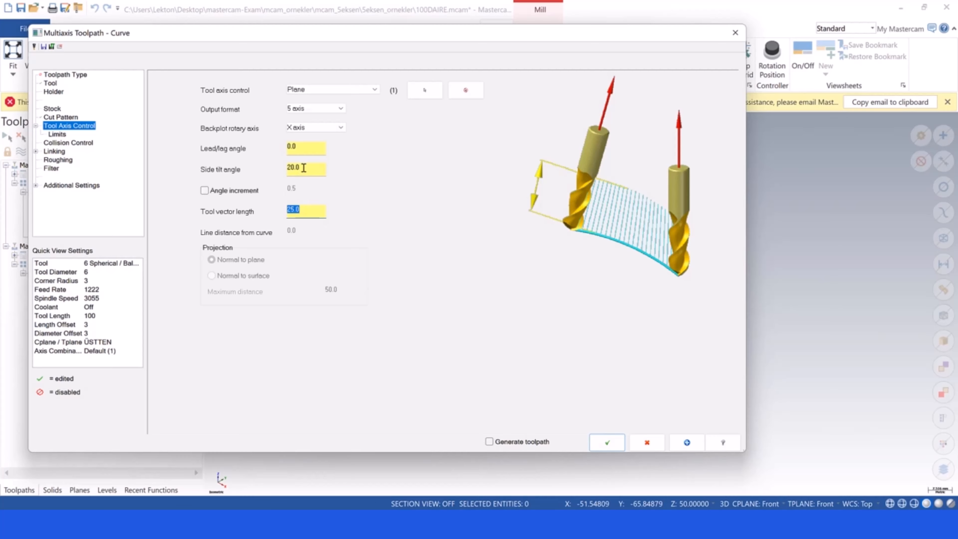
click(304, 168)
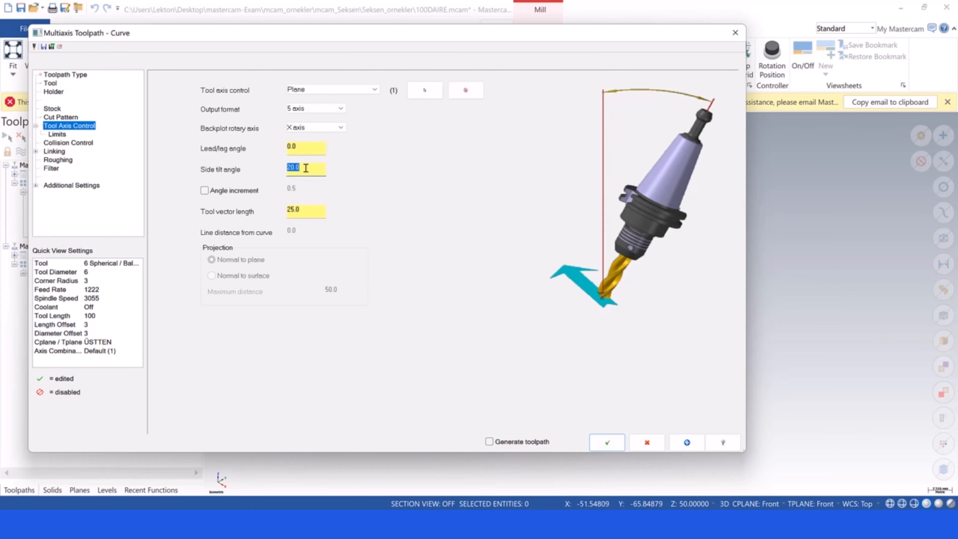
click(594, 443)
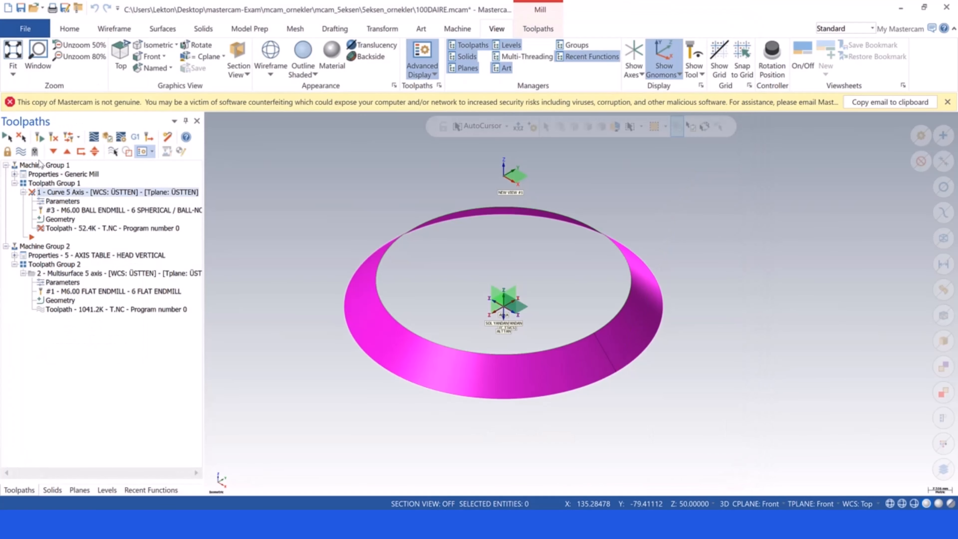
click(54, 137)
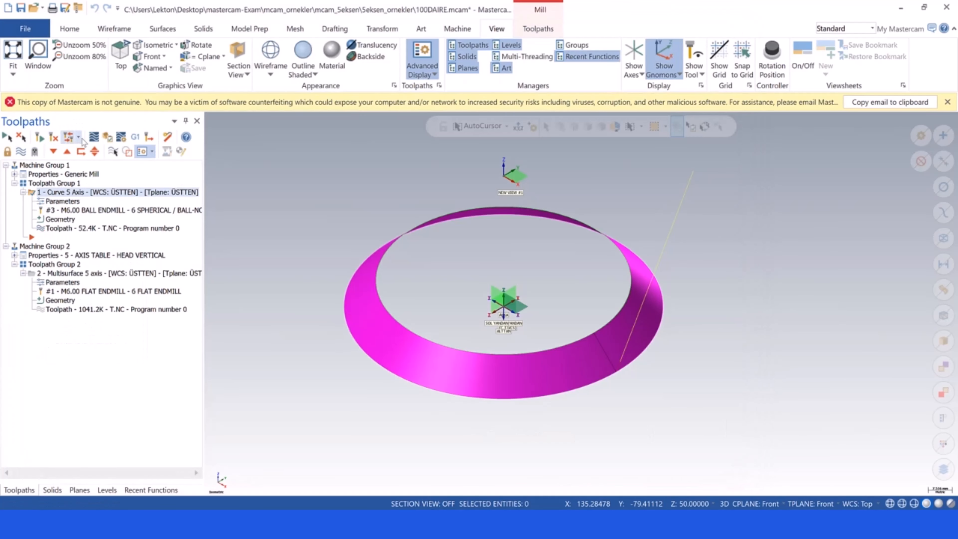
- Backplot the regenerated Curve toolpath, stop it partway, and examine the tool's tilt against the ring from the side
click(94, 136)
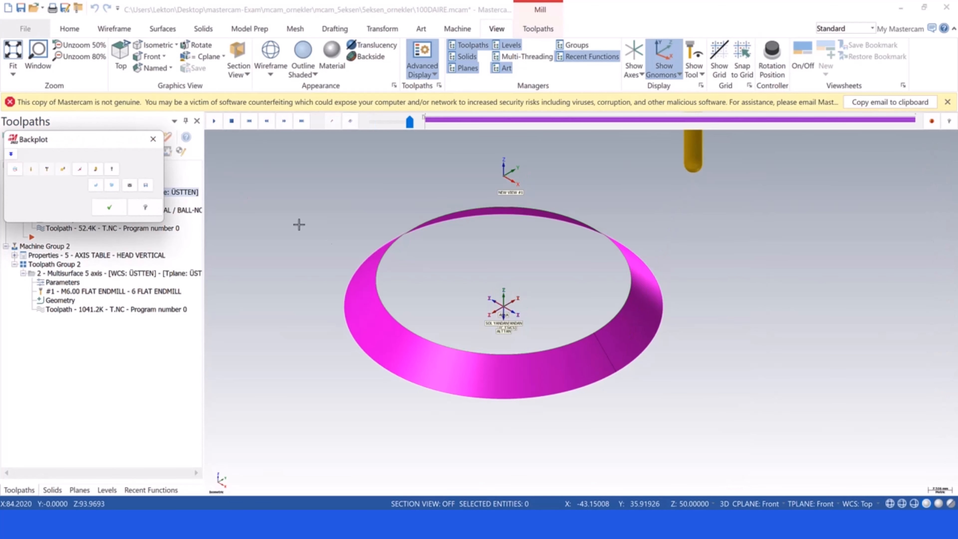
click(212, 121)
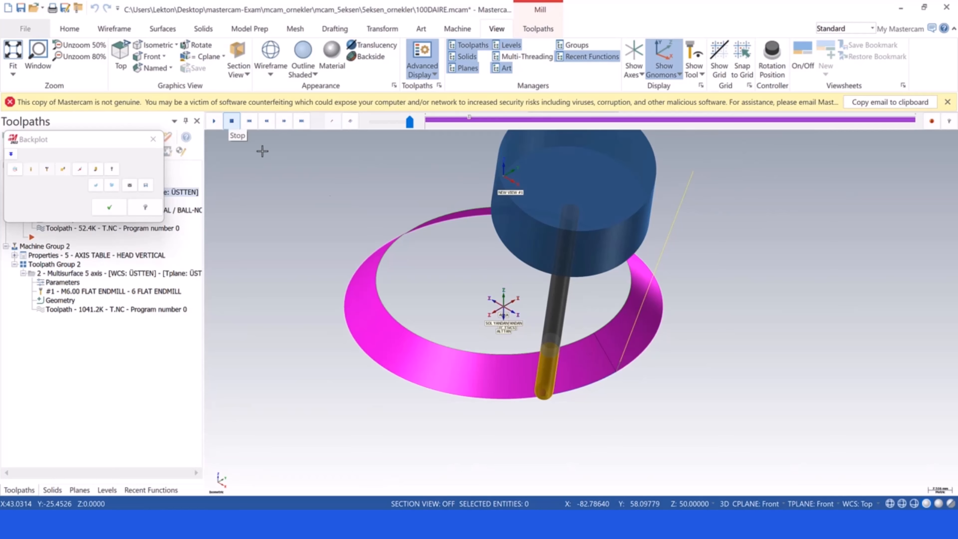
scroll(518, 289, down, 2)
middle_drag(480, 309, 614, 285)
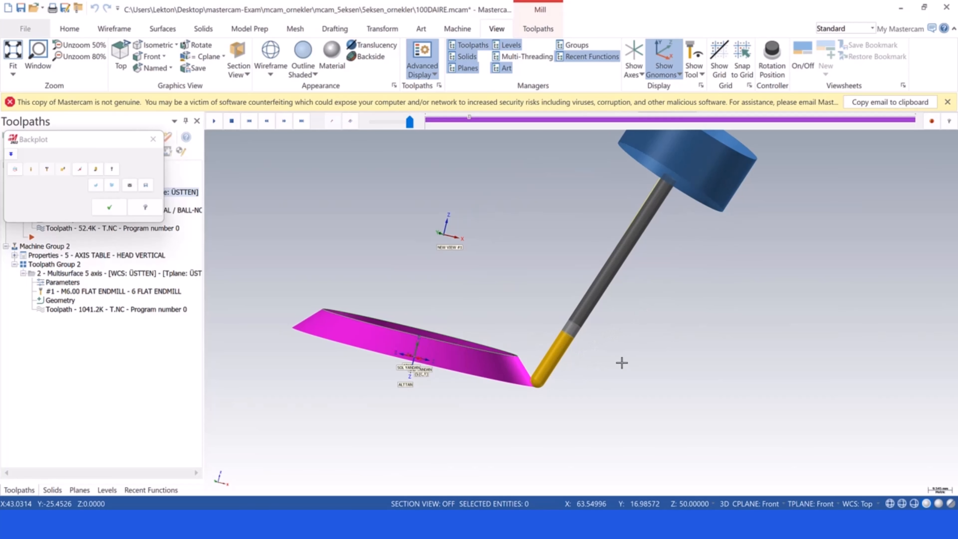
click(108, 206)
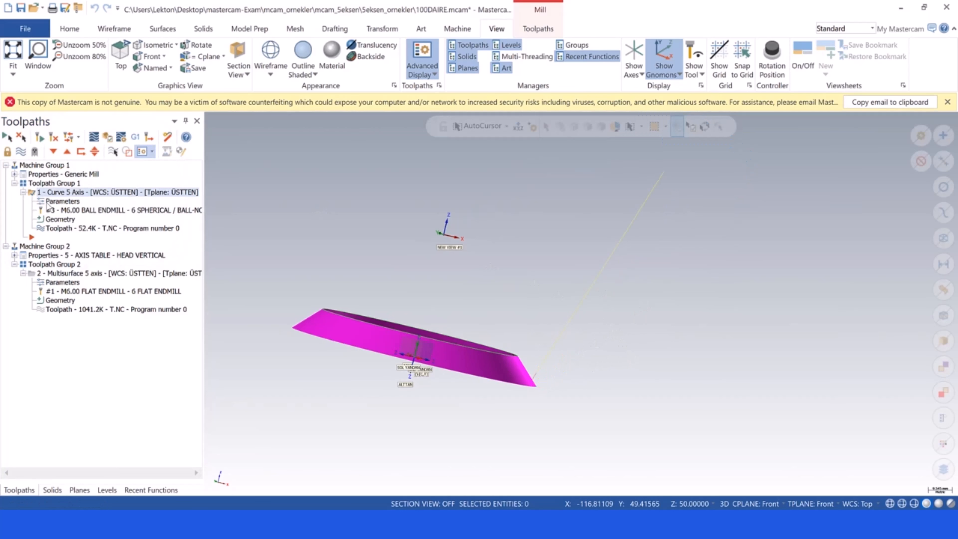
- Set the Curve operation's side tilt angle to 45 degrees and regenerate its toolpath
click(49, 201)
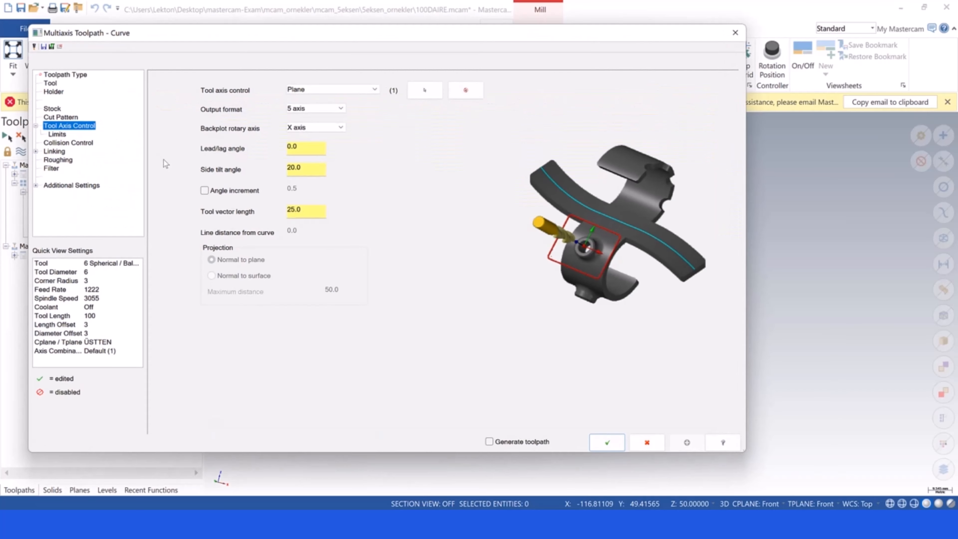
double_click(308, 168)
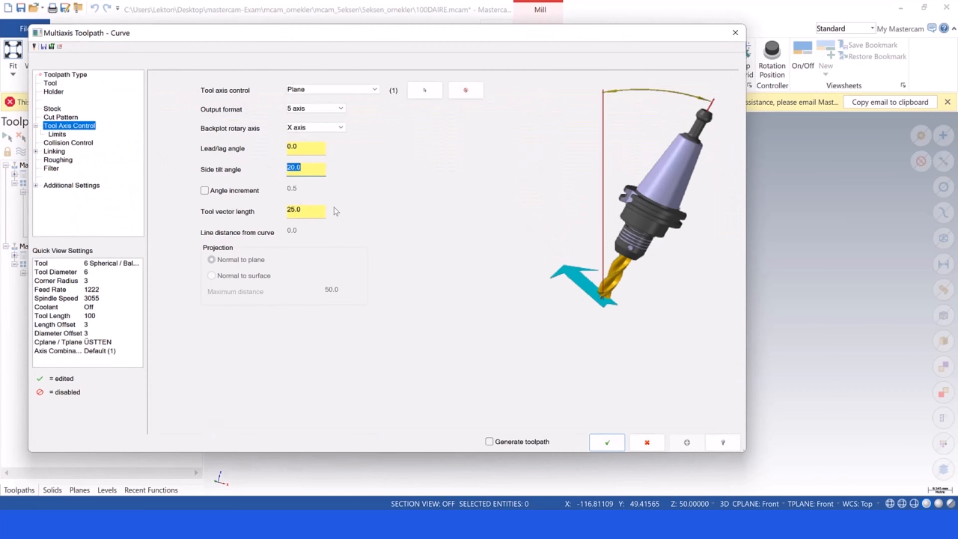
click(607, 441)
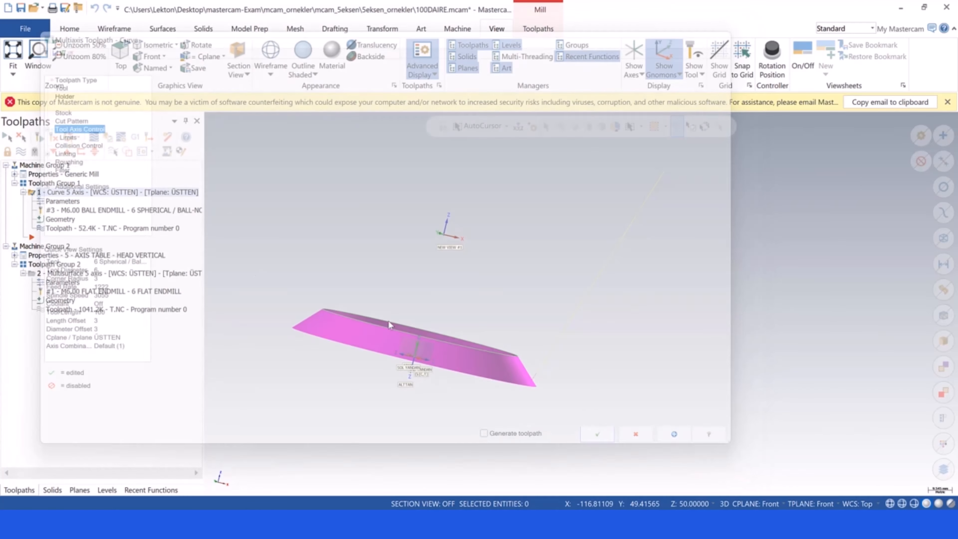
click(54, 137)
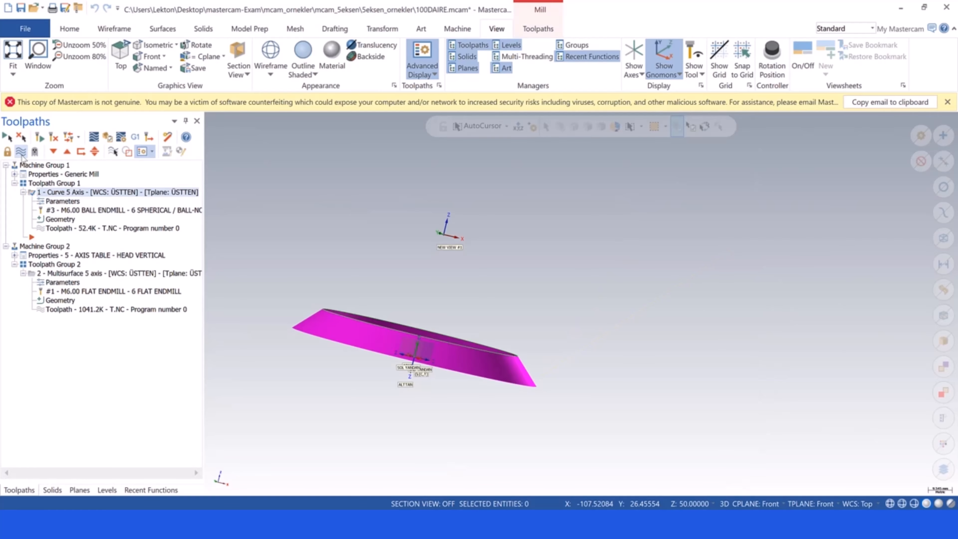
- Duplicate the Curve 5 Axis operation within Toolpath Group 1
right_click(49, 194)
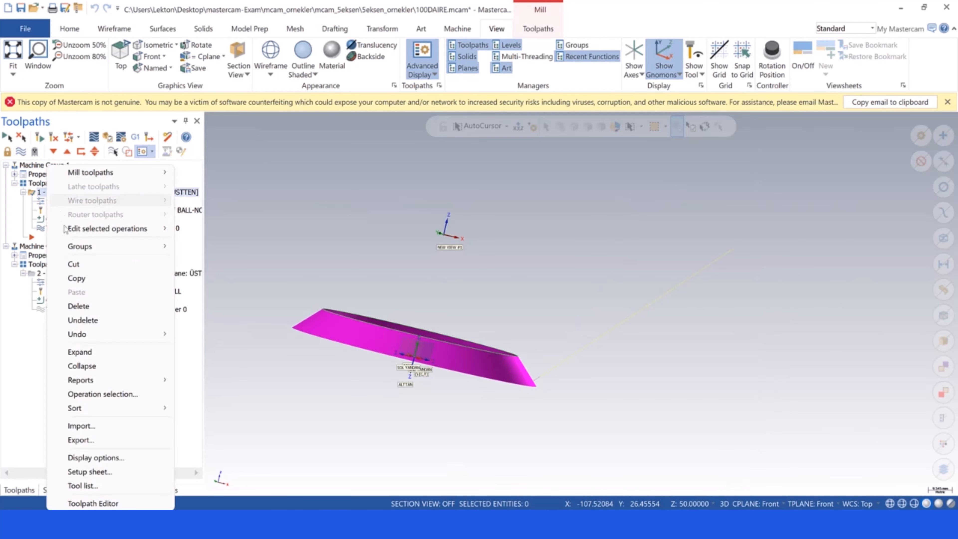
click(76, 276)
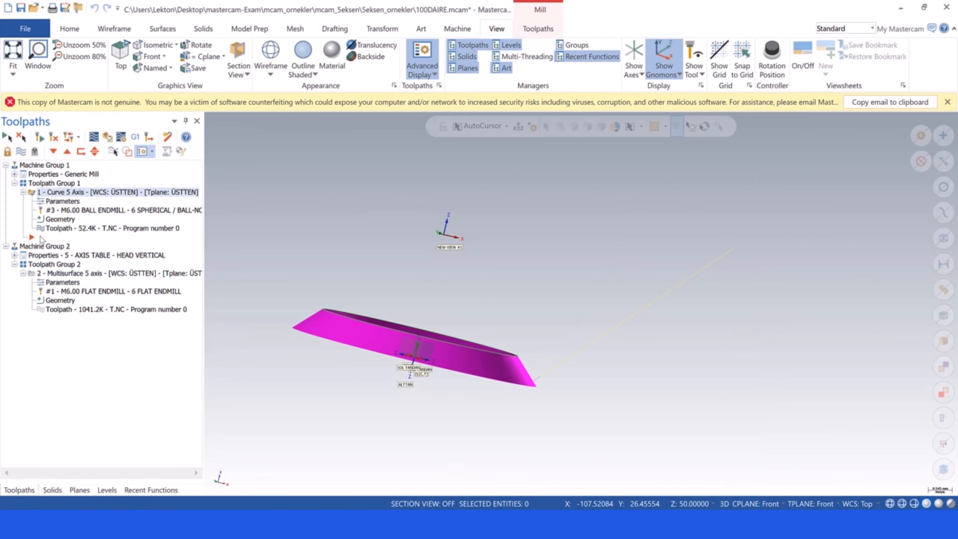
key(ctrl+v)
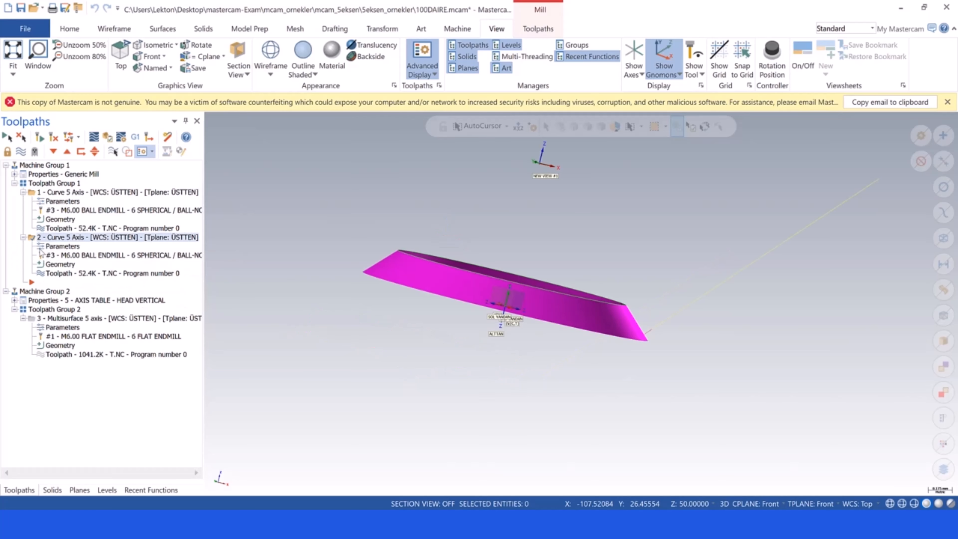
- Change the side tilt angle of the duplicated Curve operation and regenerate its toolpath
click(52, 245)
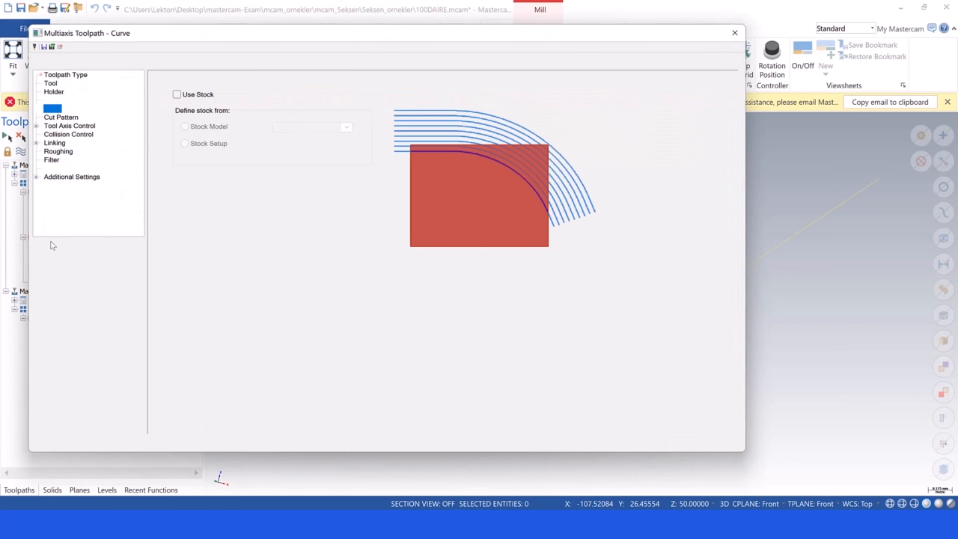
click(70, 127)
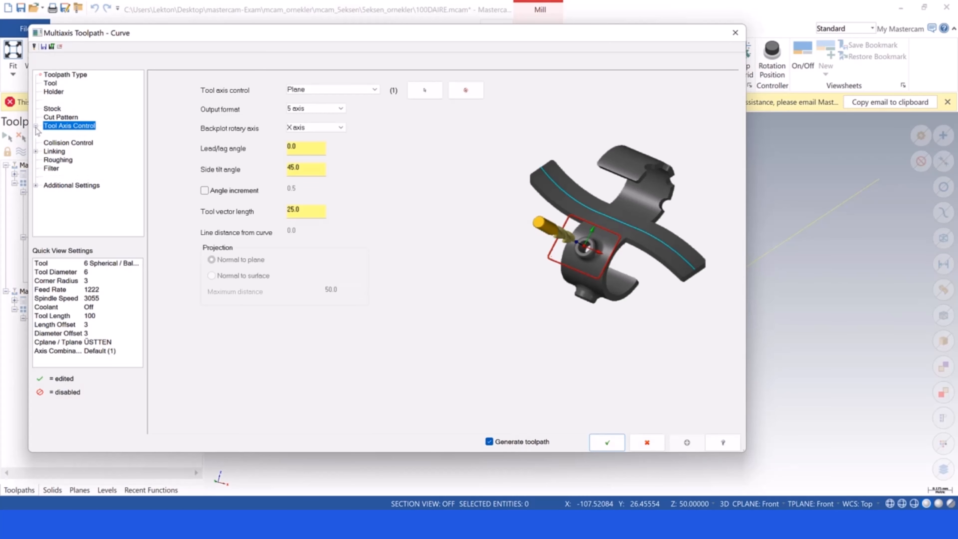
click(301, 170)
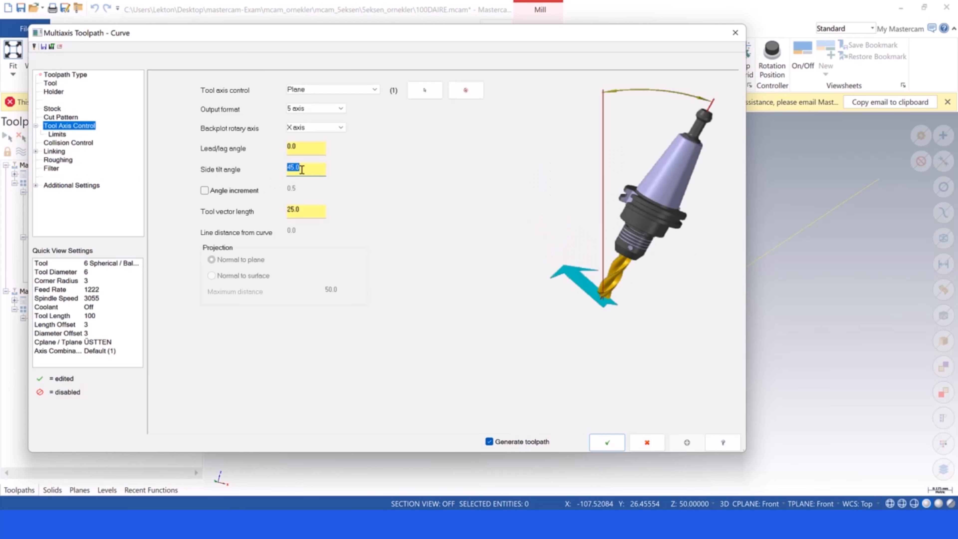
click(606, 442)
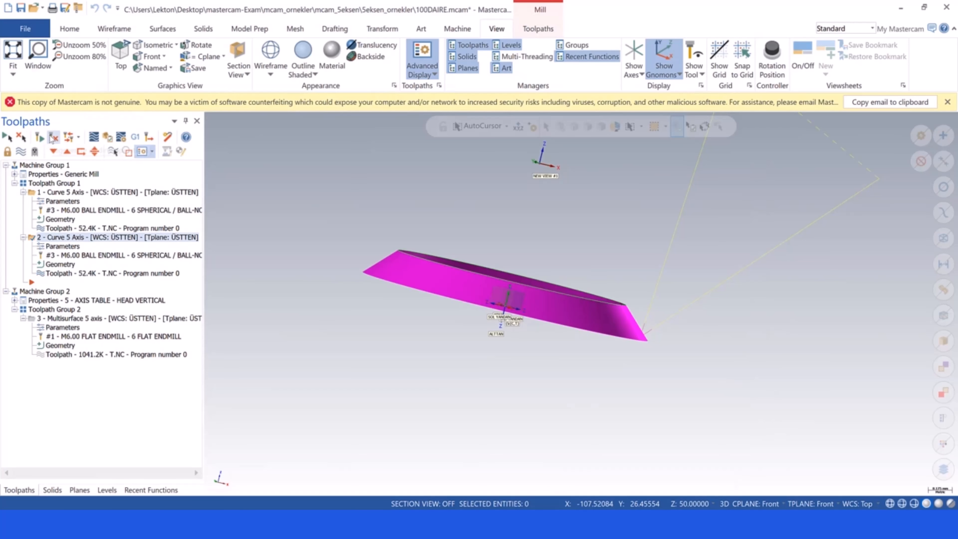
- Compare the two Curve toolpaths' tool tilts on the ring in the front view
click(32, 191)
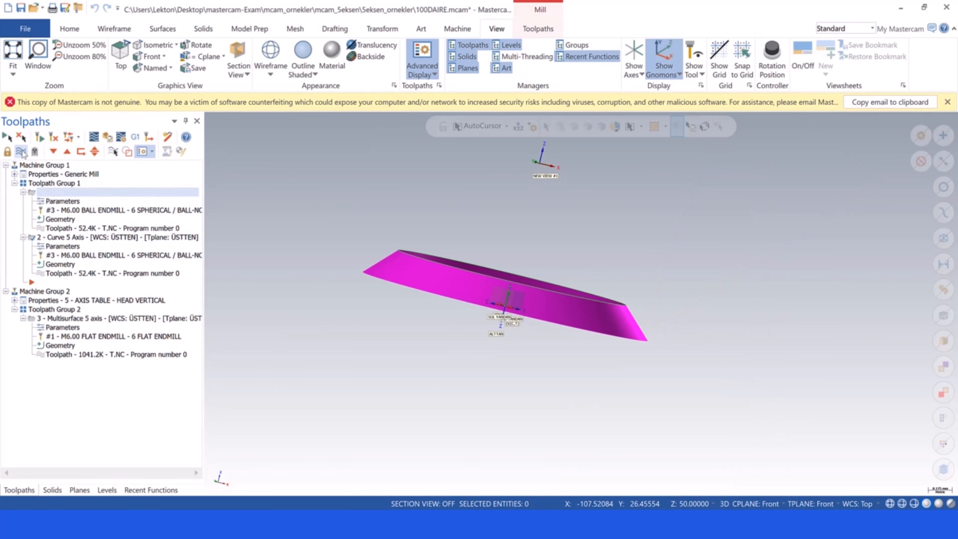
right_click(377, 155)
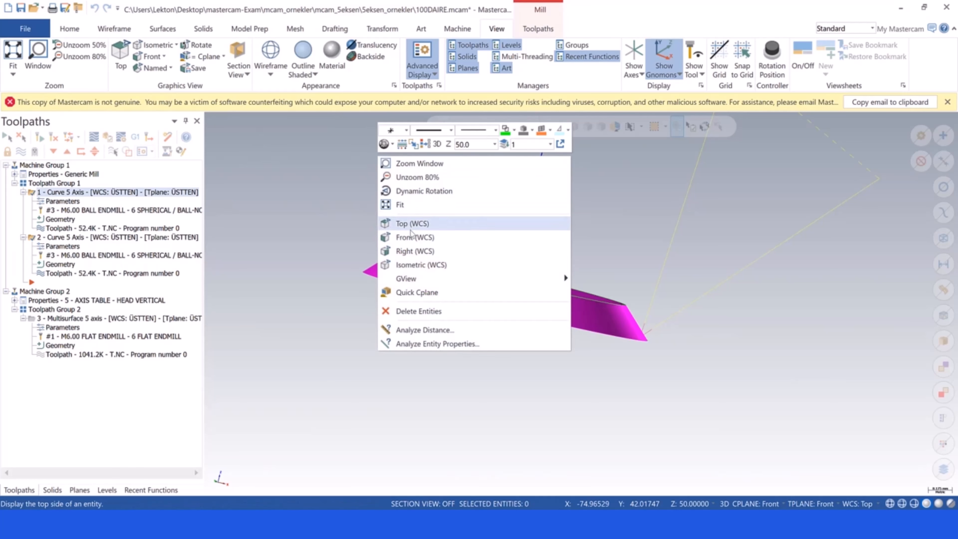
click(412, 236)
scroll(684, 300, down, 5)
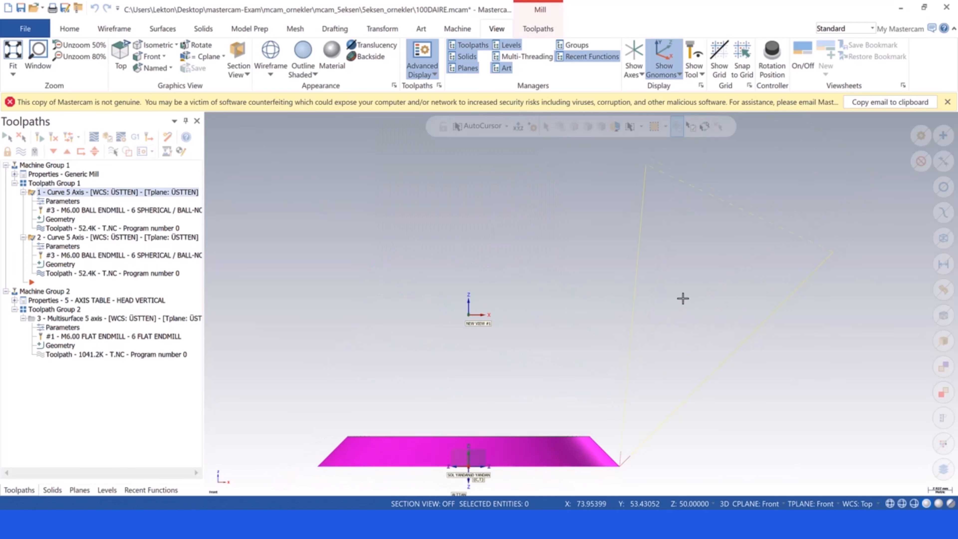
scroll(645, 355, up, 3)
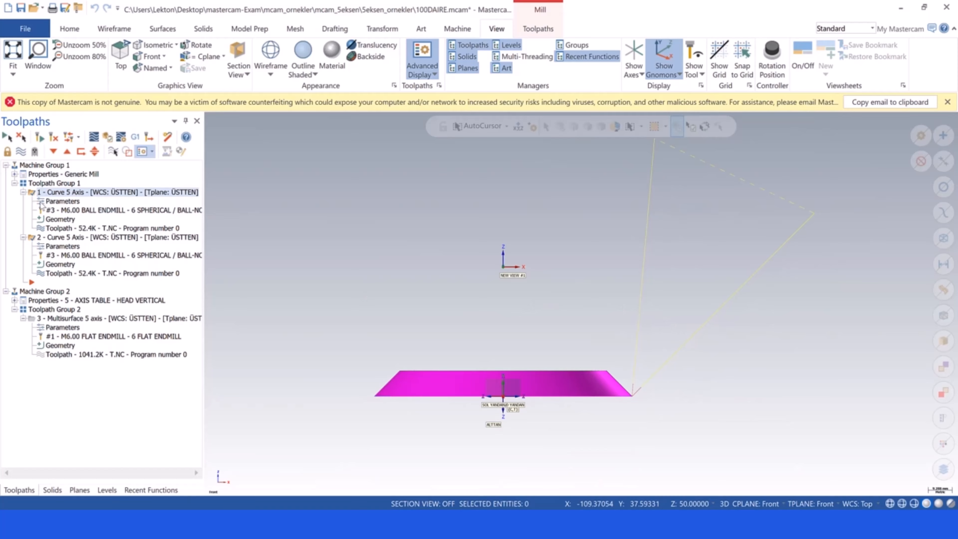
- Toggle off the first Curve operation's toolpath display and backplot that operation in the front view
click(33, 238)
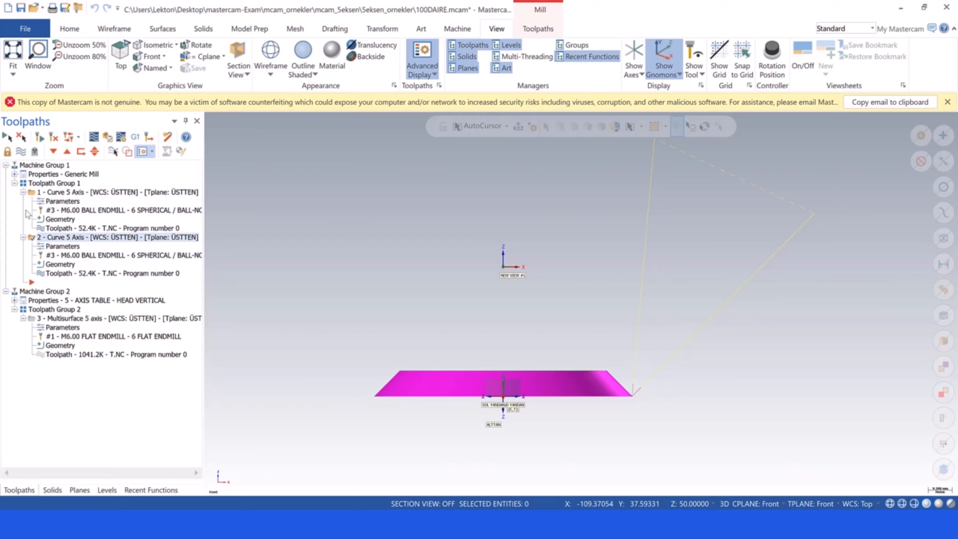
click(32, 193)
click(25, 152)
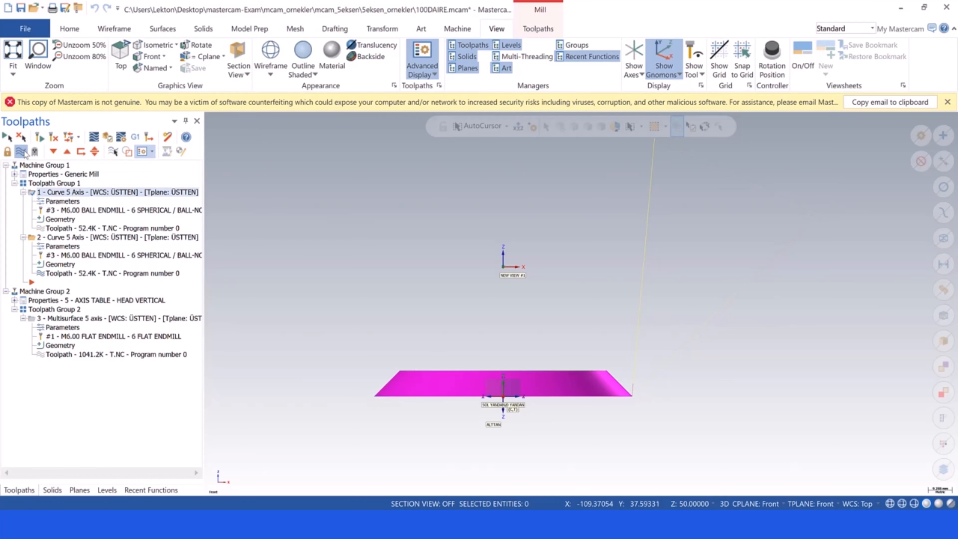
click(94, 136)
click(213, 121)
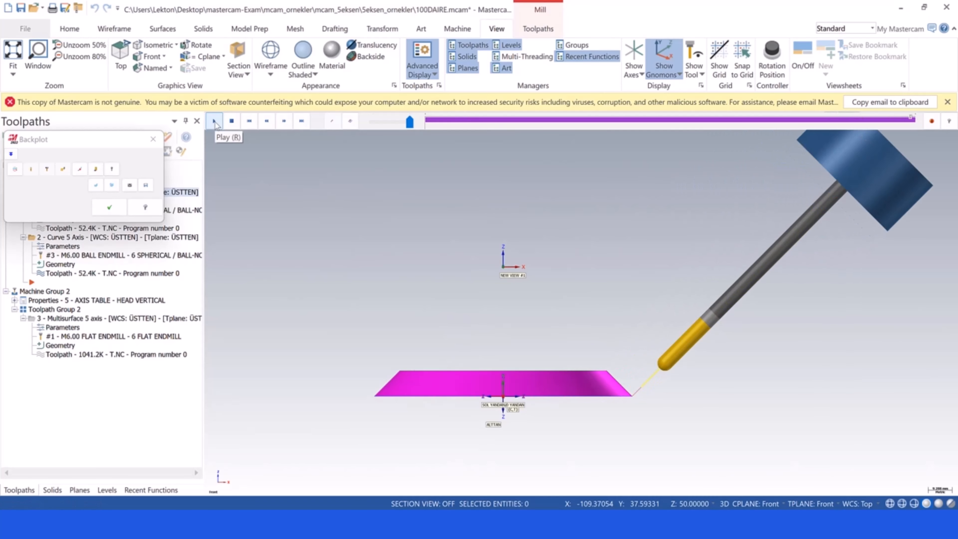
- Close the backplot and set the first Curve 5 Axis operation's cut pattern compensation type to Computer
click(109, 207)
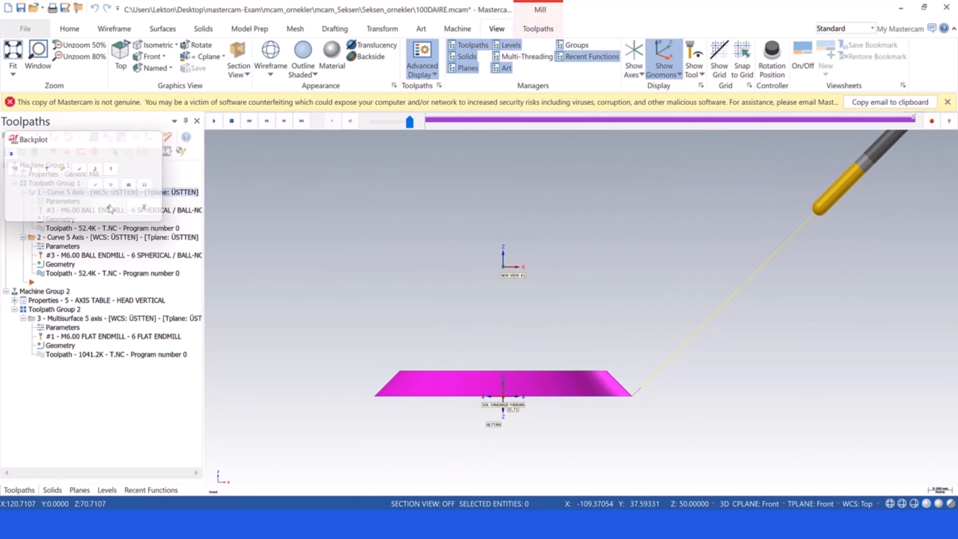
double_click(52, 201)
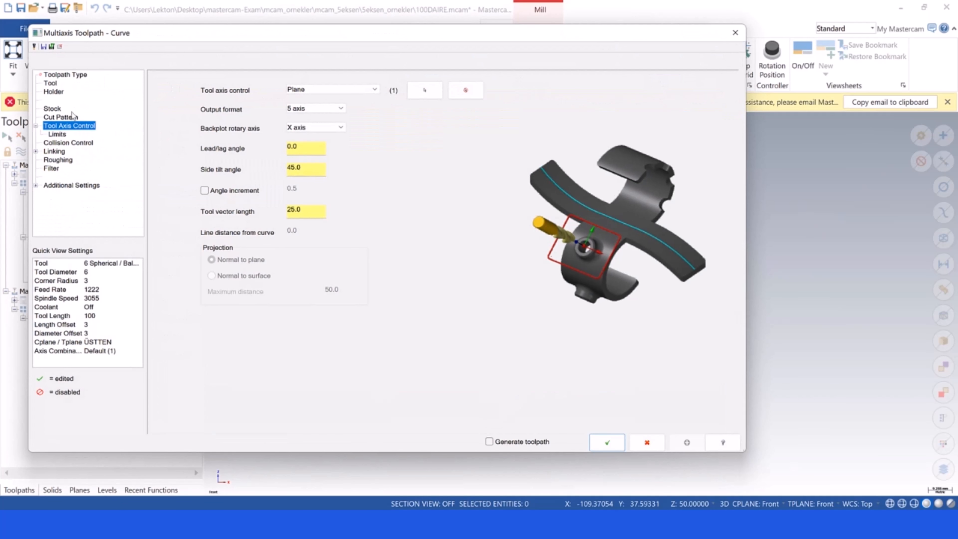
click(62, 118)
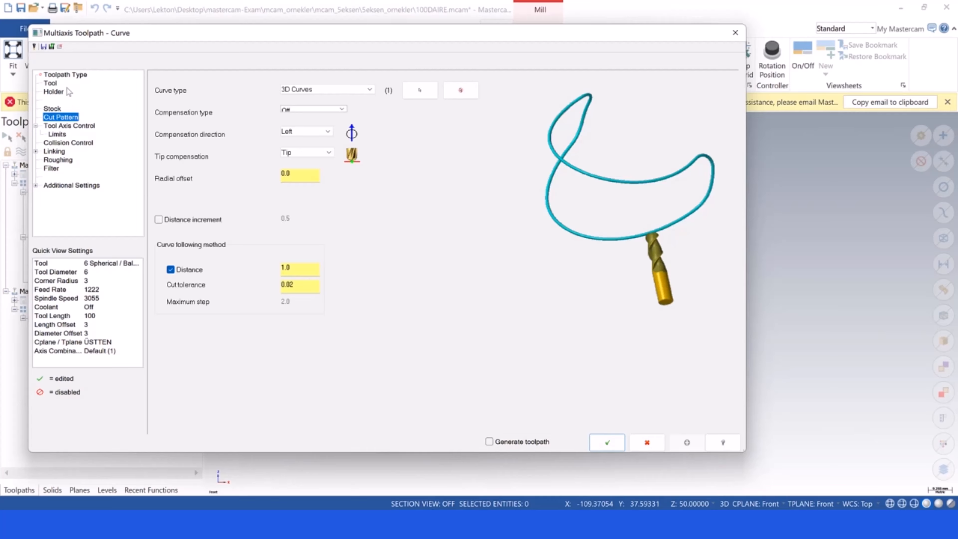
click(64, 75)
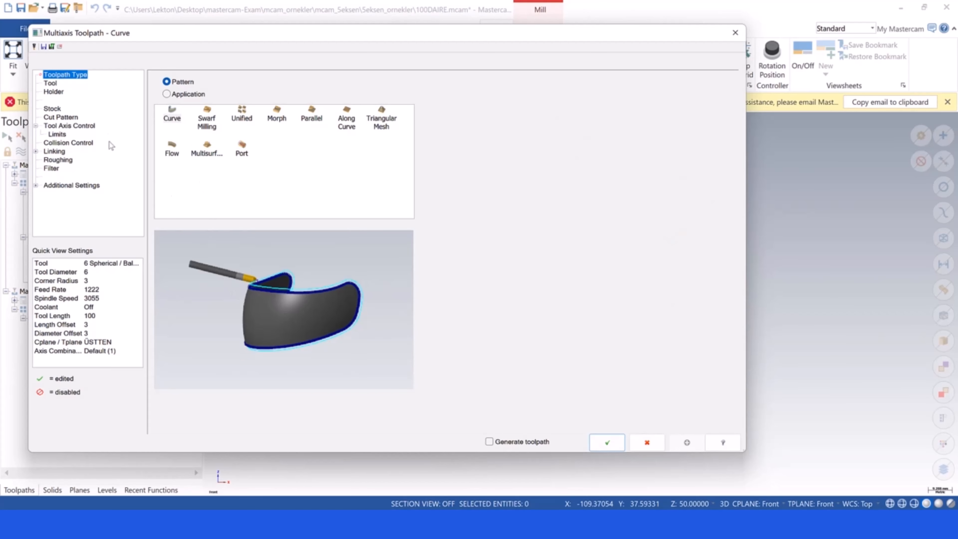
click(62, 118)
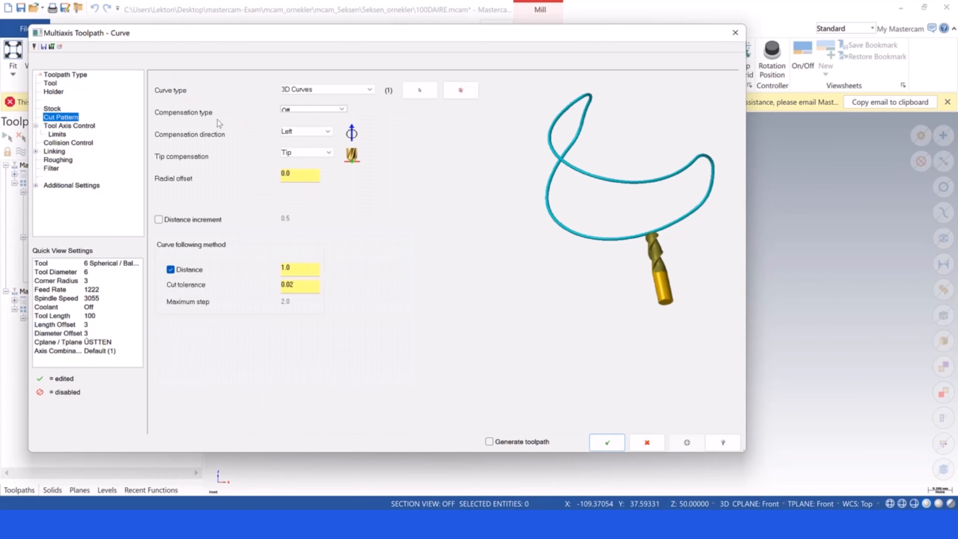
click(334, 109)
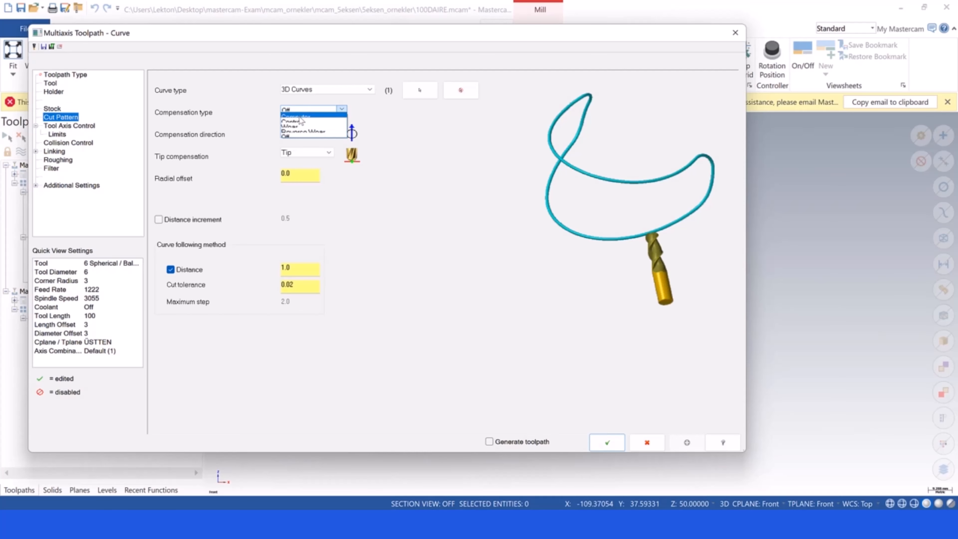
click(301, 120)
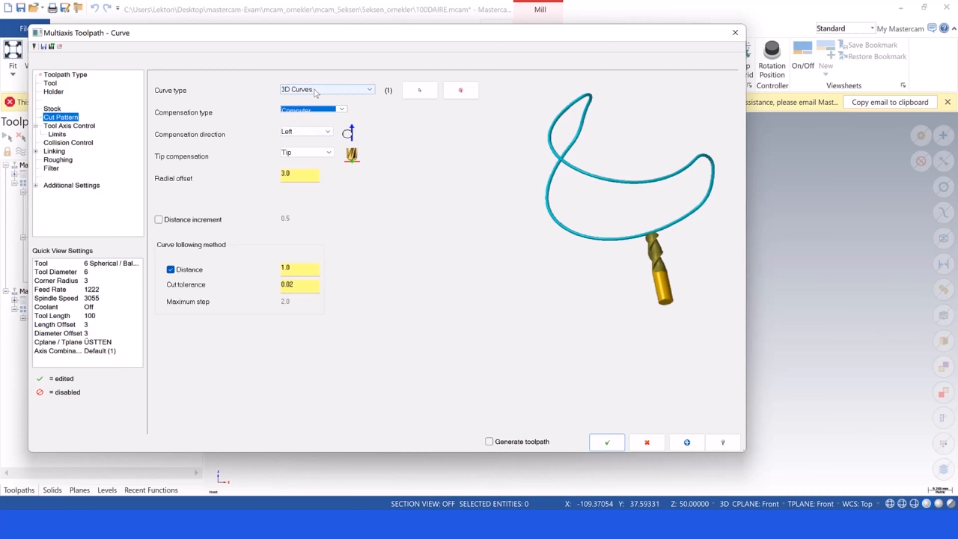
- Keep the compensation direction at Left, accept the first Curve operation's parameters and regenerate its toolpath
click(298, 131)
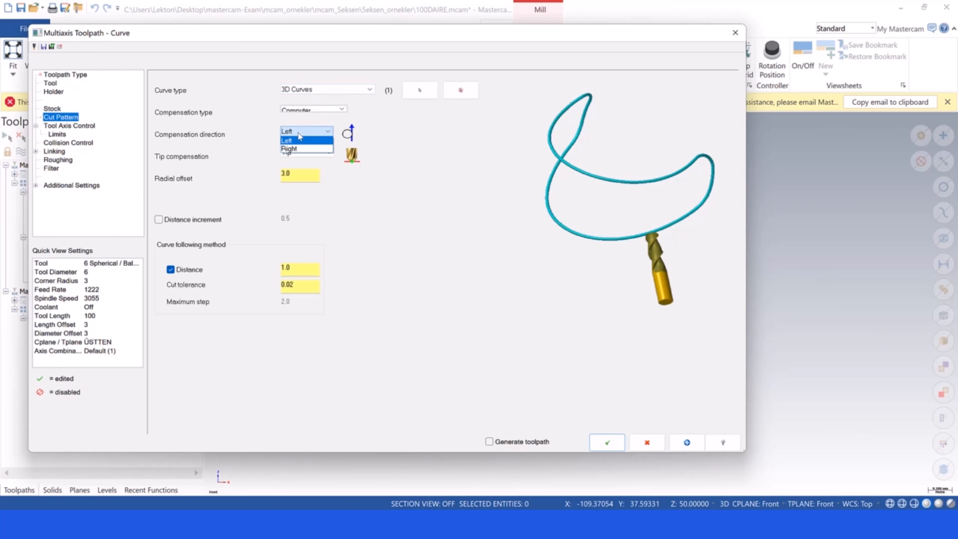
click(298, 133)
click(298, 132)
click(298, 132)
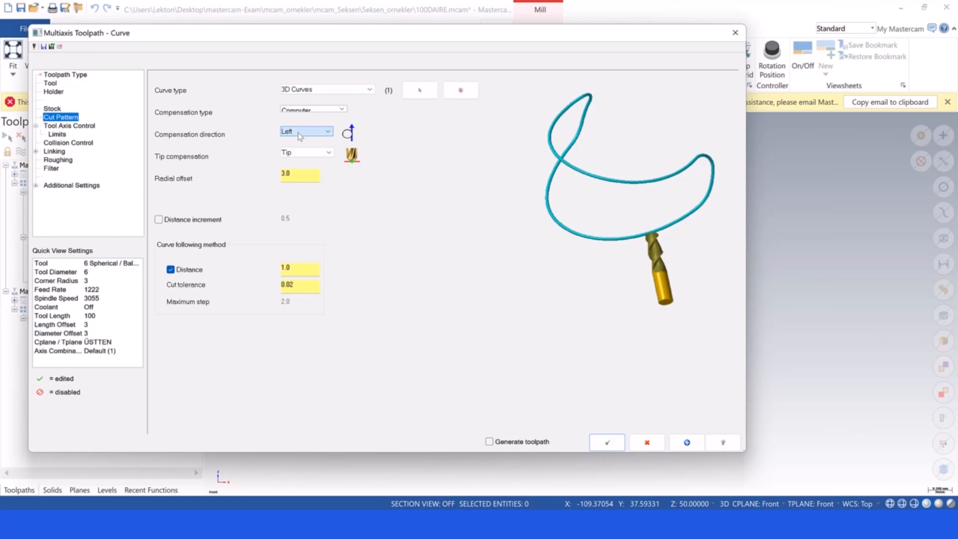
click(605, 444)
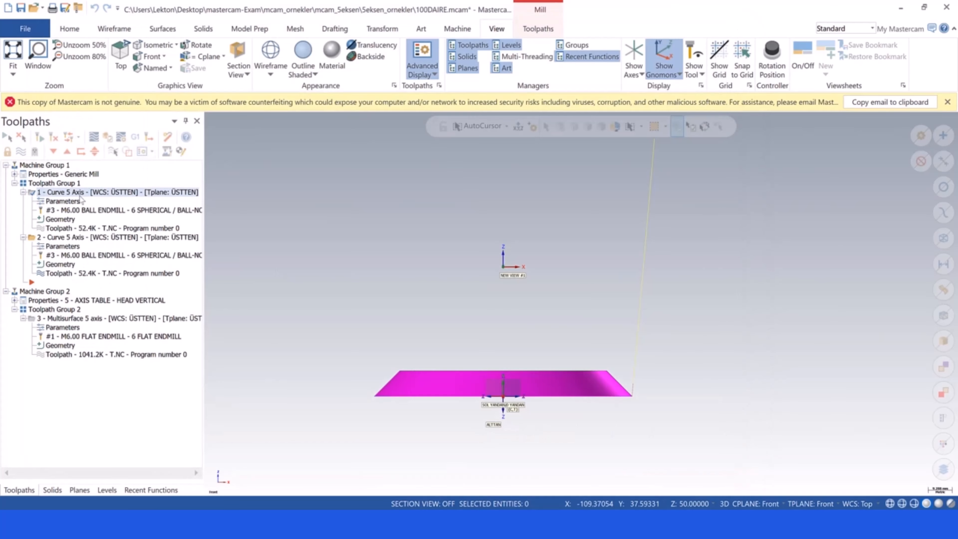
click(54, 139)
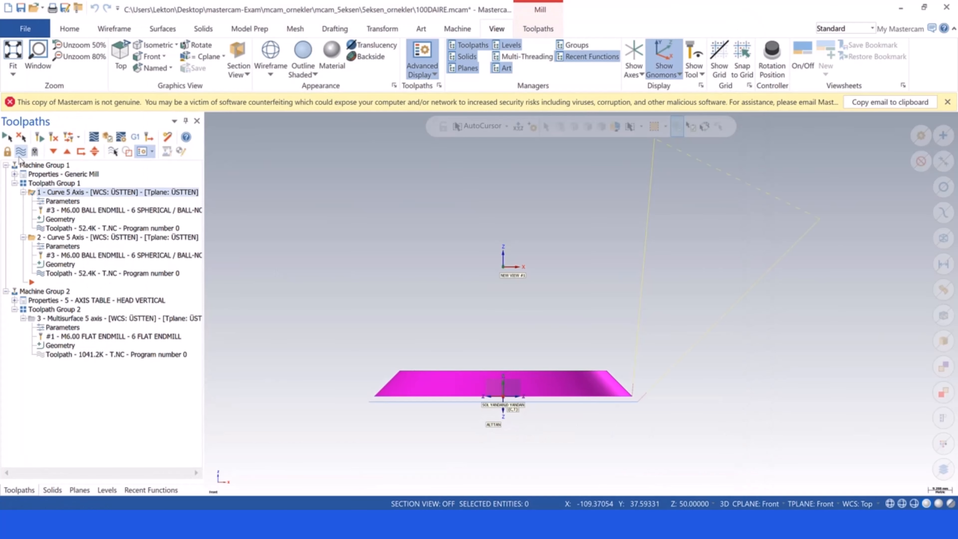
- Backplot the first Curve operation in the front view to examine the compensated tool path around the ring
scroll(581, 433, up, 3)
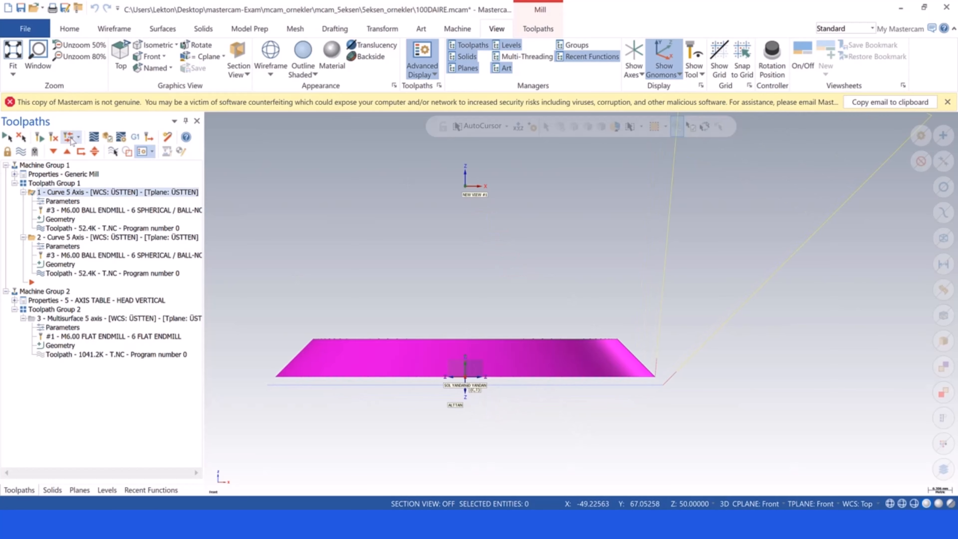
click(93, 138)
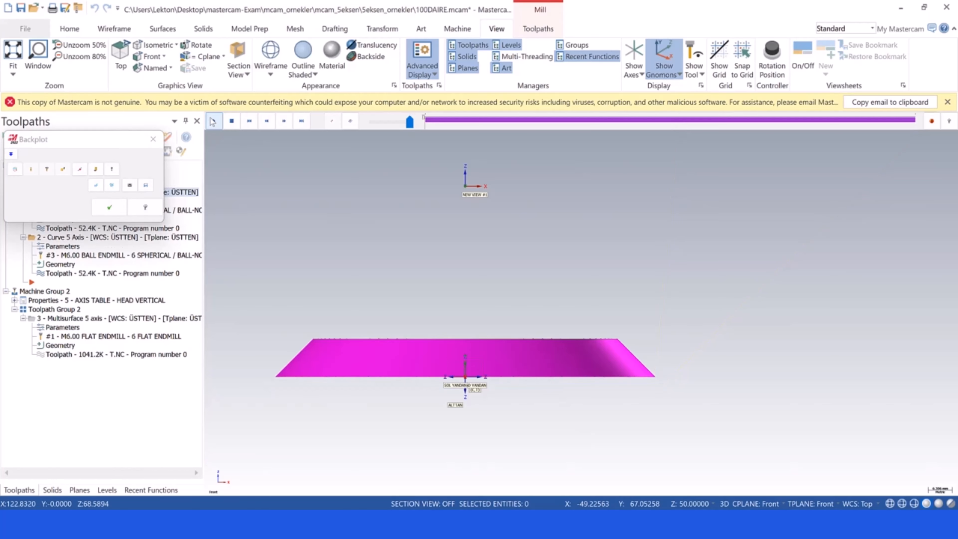
click(213, 121)
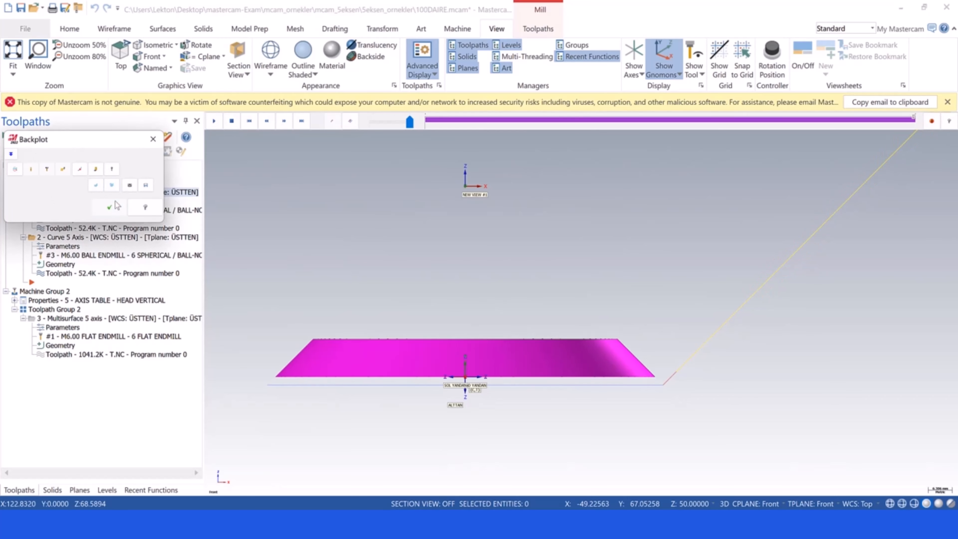
click(109, 207)
- Set the first Curve operation's compensation type to Off and regenerate its toolpath
click(49, 202)
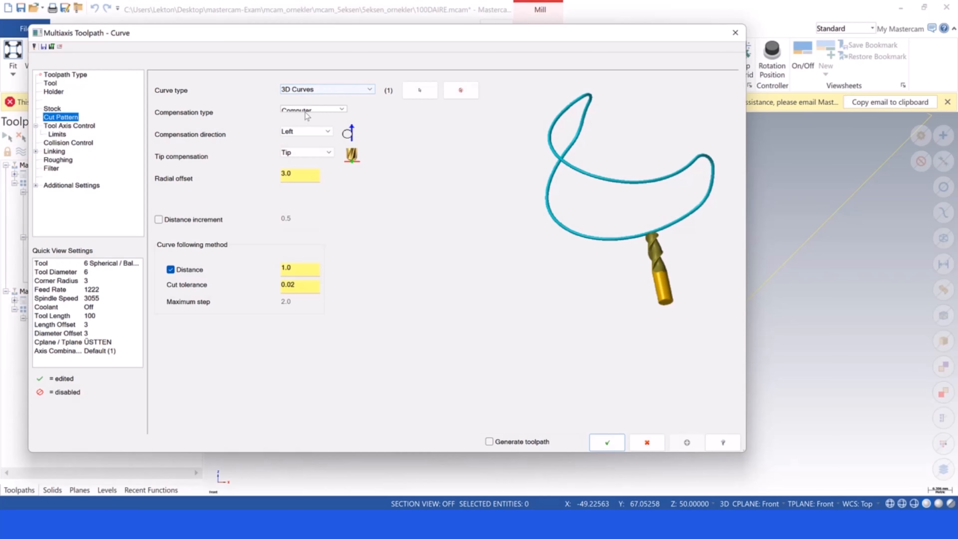
click(305, 110)
click(296, 136)
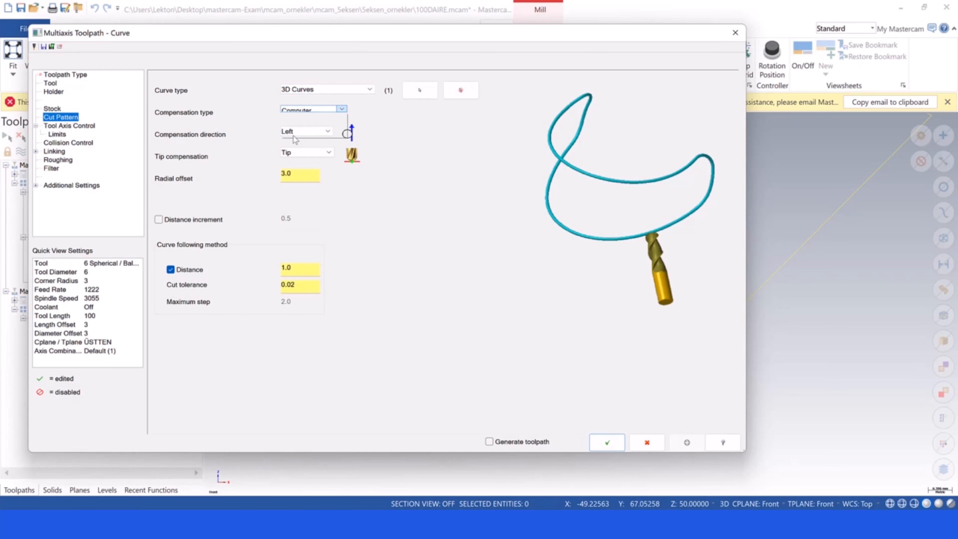
click(607, 442)
click(54, 137)
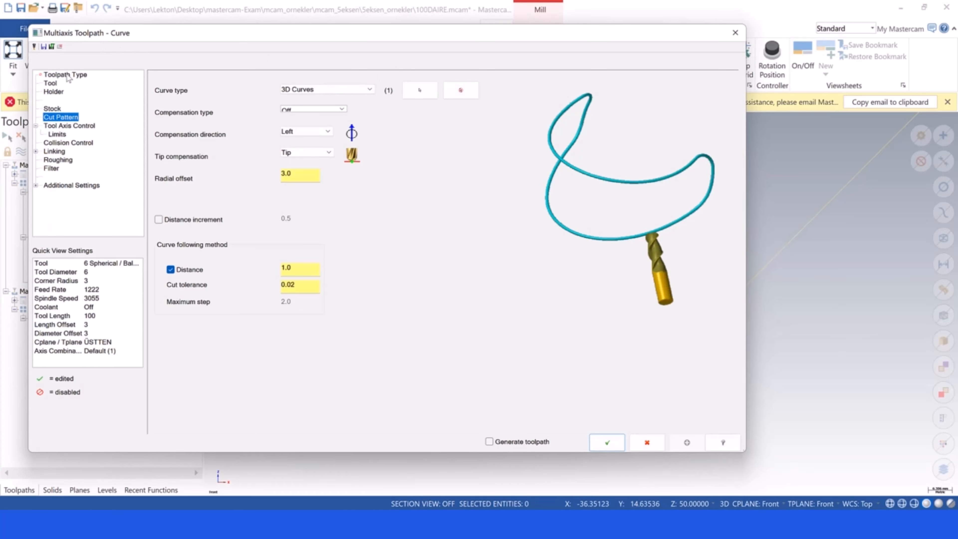
- Review the first Curve operation's toolpath type, cut pattern and tool axis control options, cancel the dialog and examine the ring from an angled view
click(65, 75)
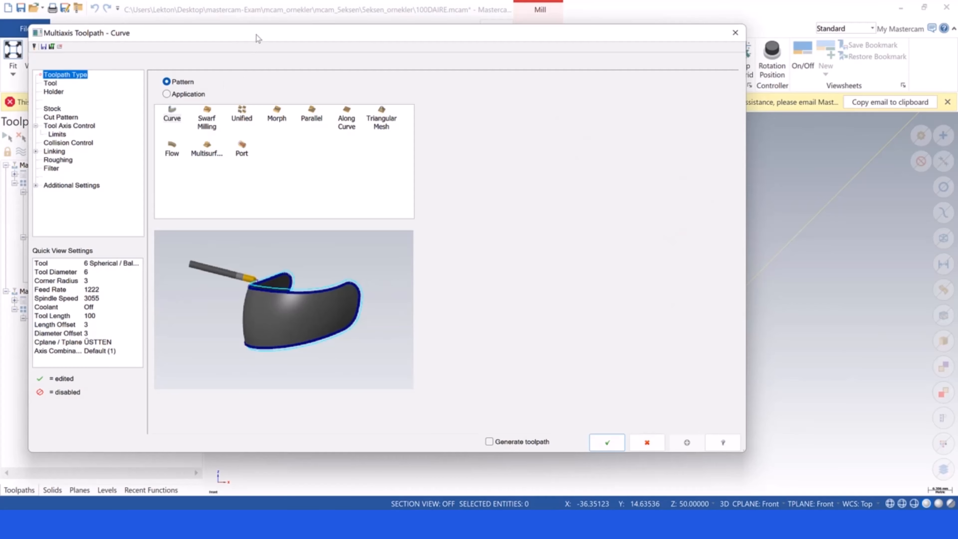
drag(257, 36, 330, 38)
click(132, 120)
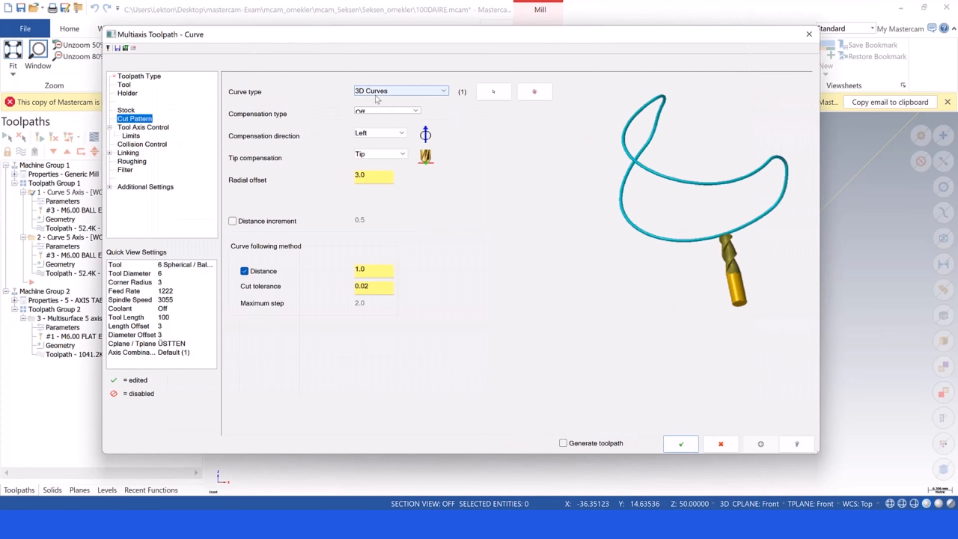
click(144, 127)
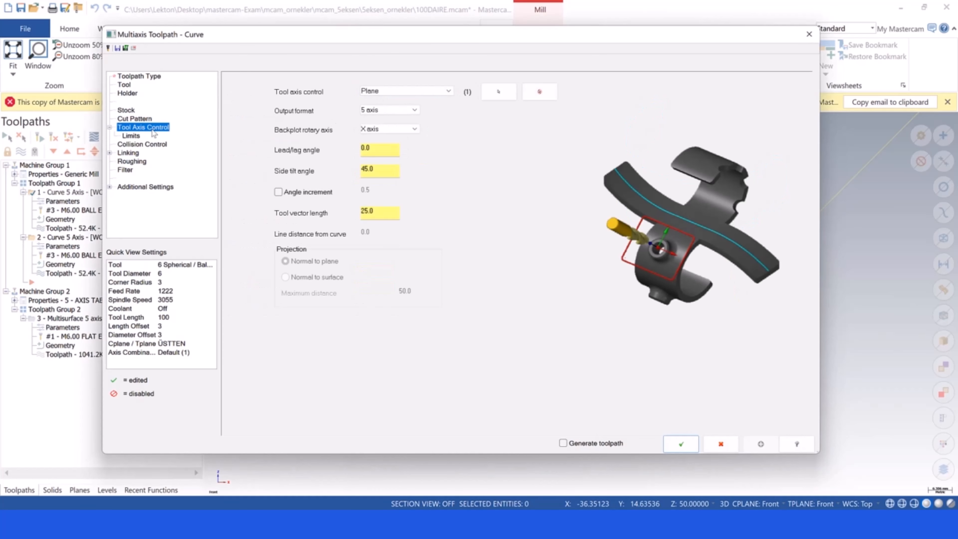
click(401, 94)
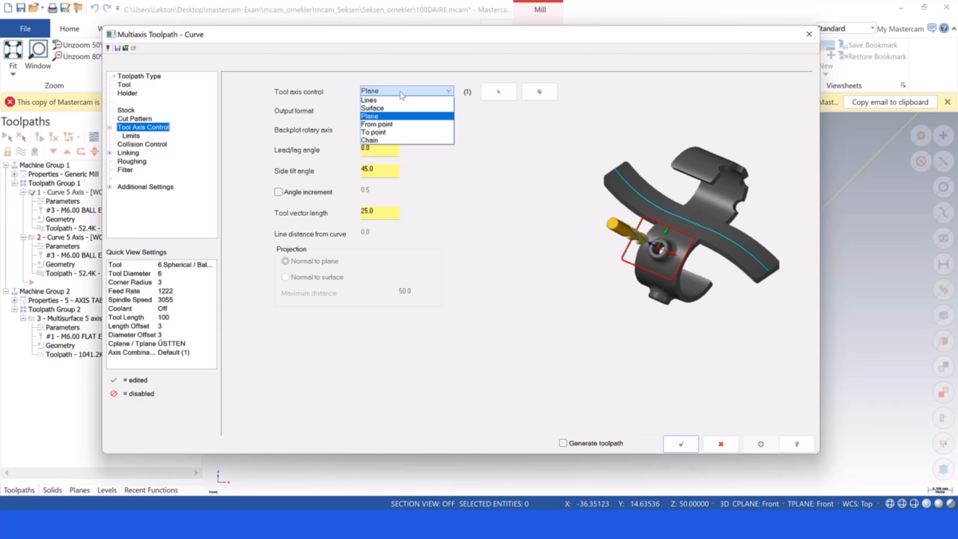
click(401, 94)
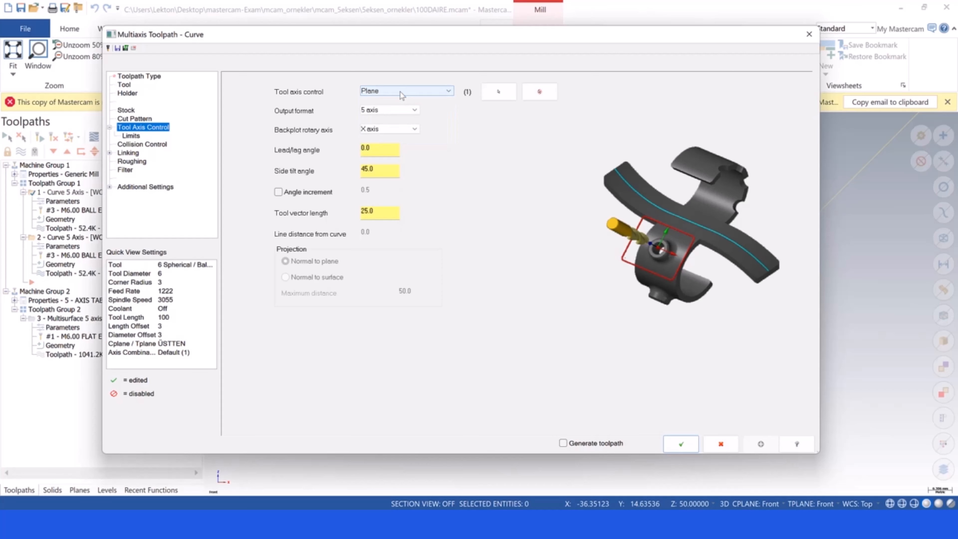
click(721, 444)
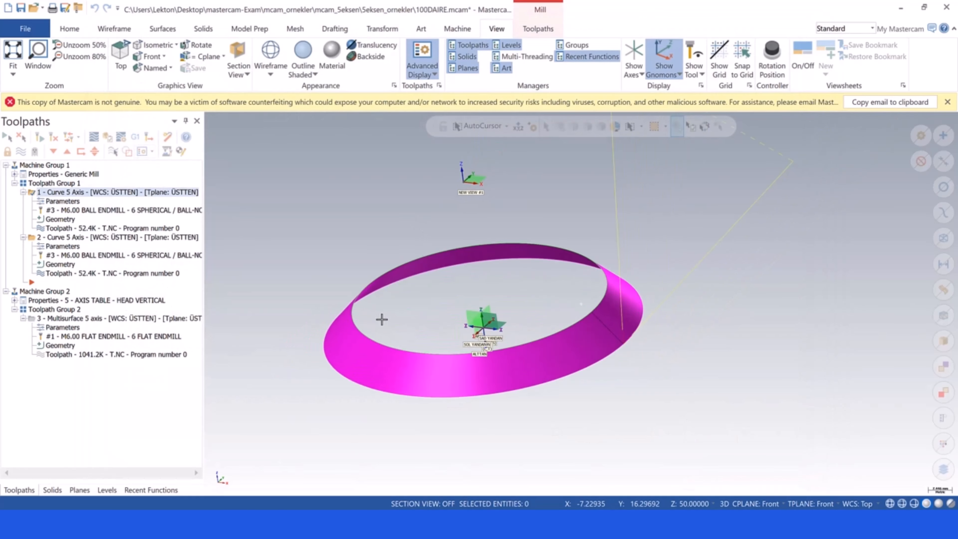
mouse_move(413, 325)
middle_down()
mouse_move(404, 308)
mouse_move(400, 319)
middle_up()
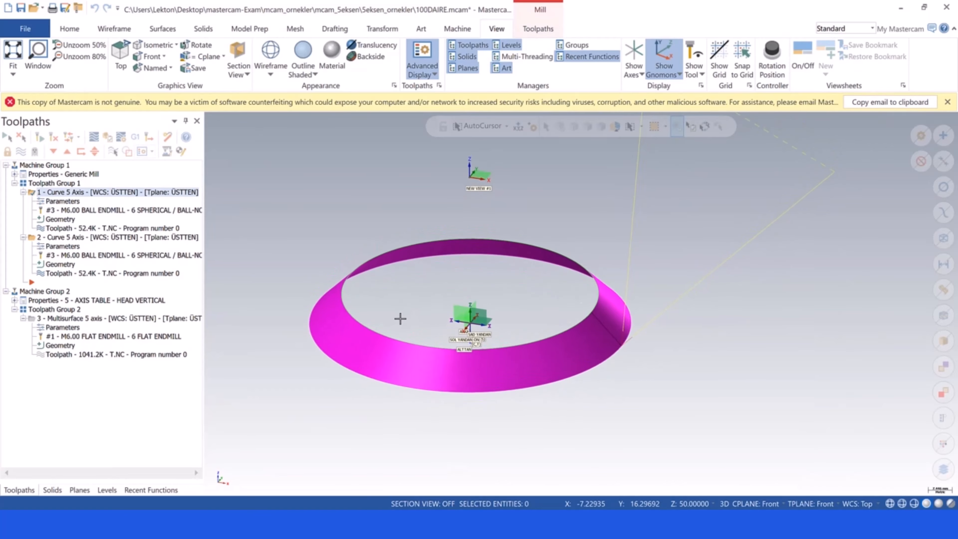